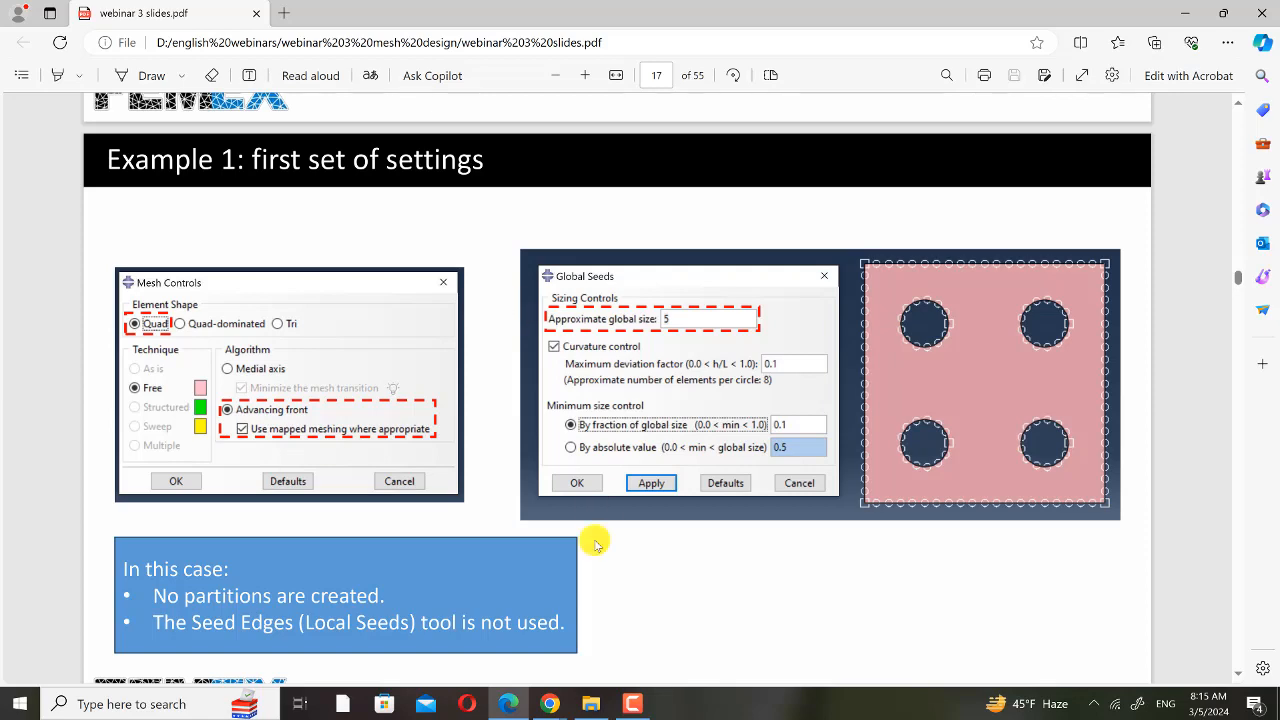
- Open the save1 CAE file from the "during the webinar" folder in Abaqus/CAE
click(590, 703)
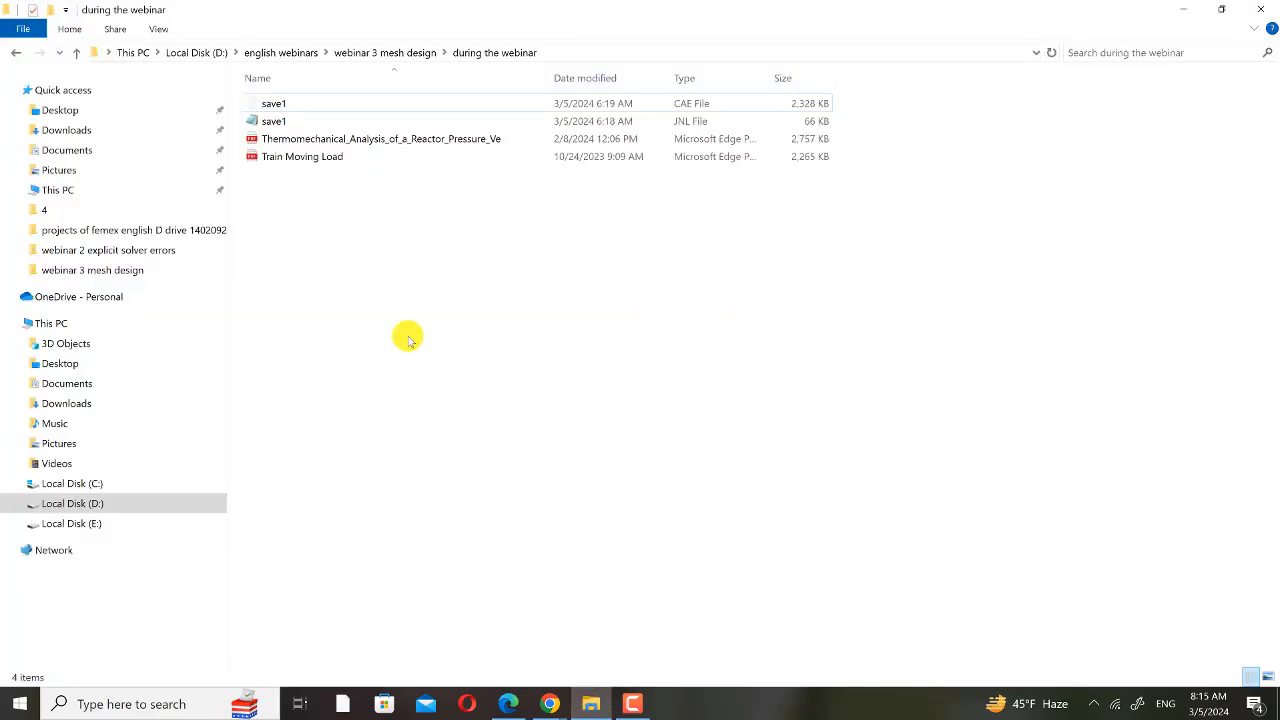
double_click(313, 105)
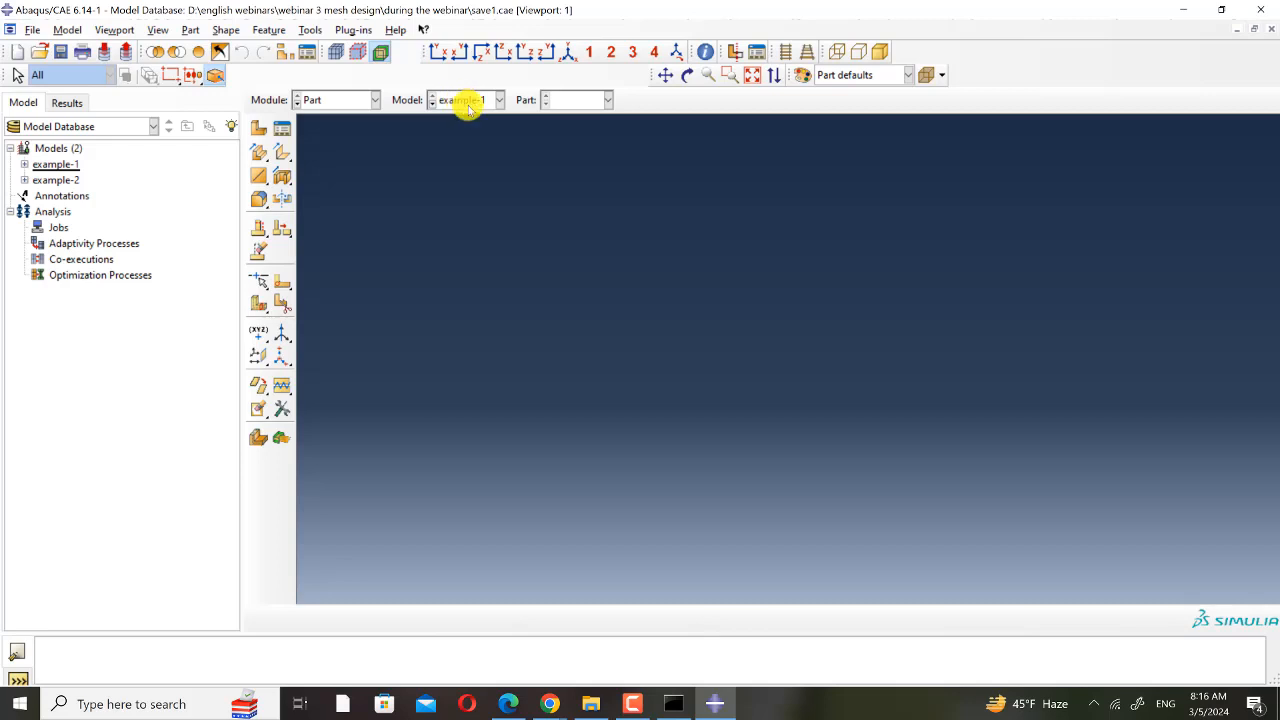
- Switch to the webinar slides in Edge and examine the dimensions of the Example 1 plate with multiple holes
click(508, 703)
scroll(516, 448, up, 1)
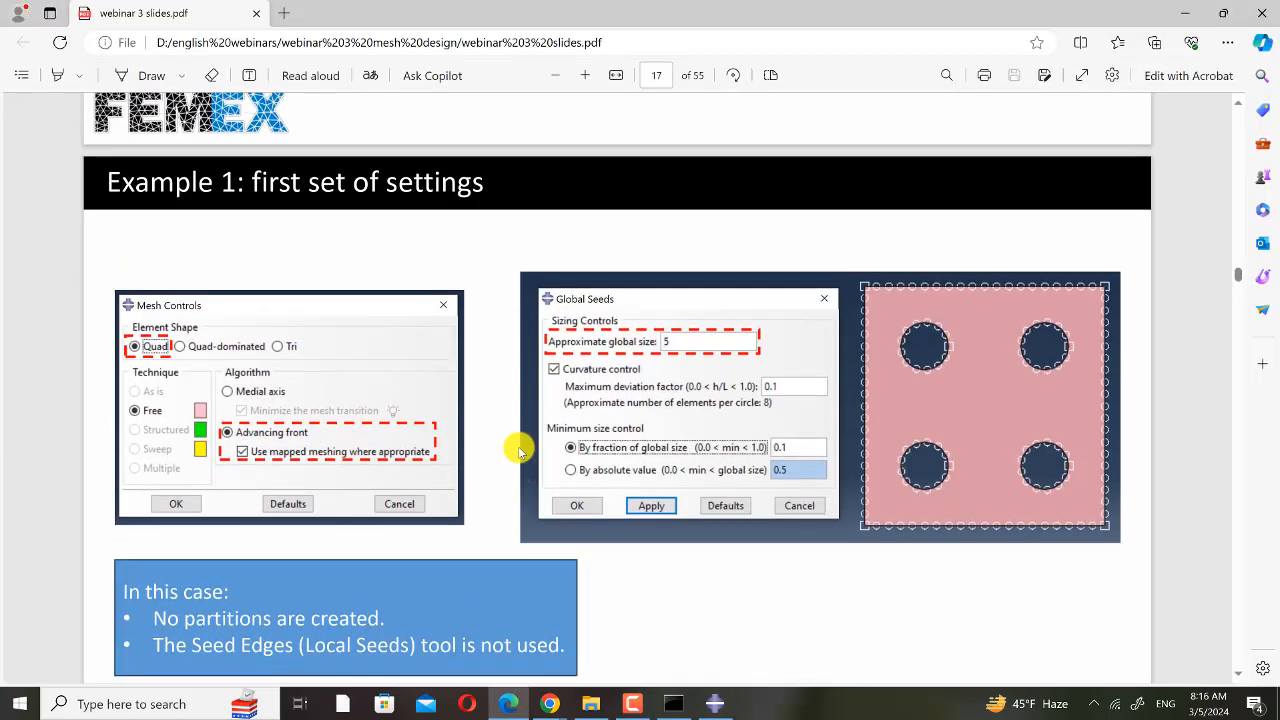
scroll(518, 450, up, 8)
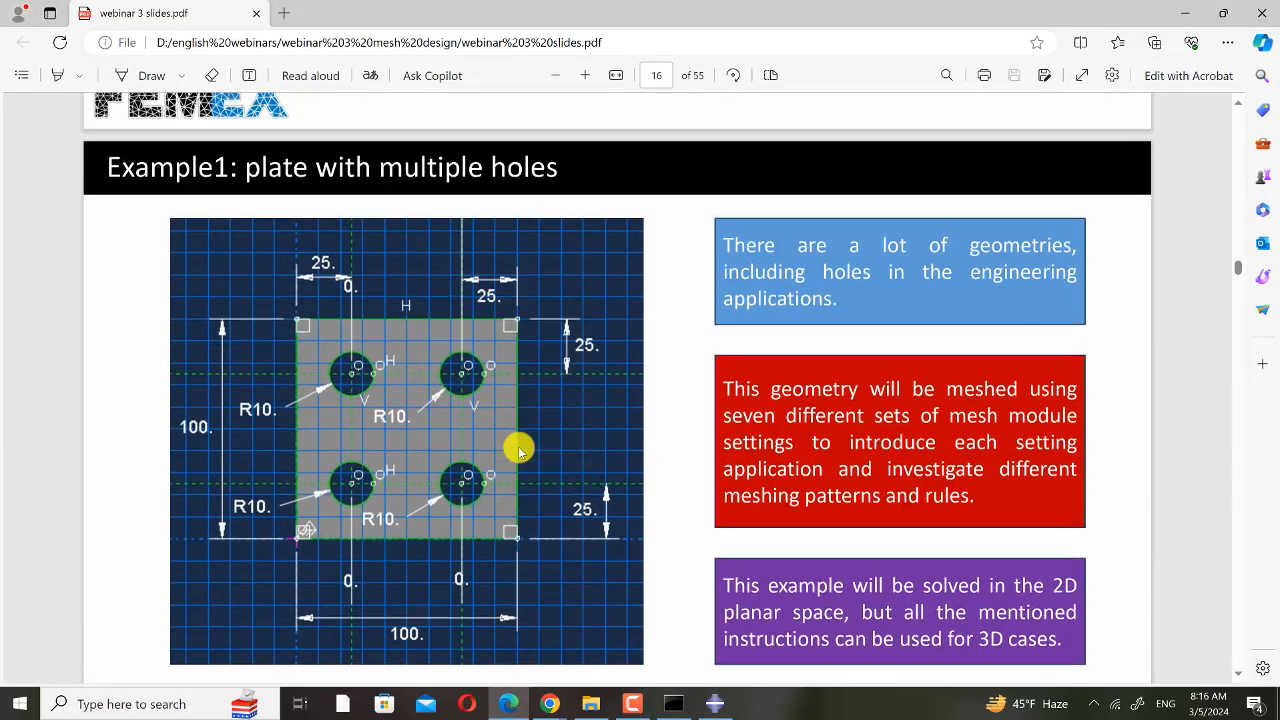
- Switch to Abaqus/CAE and create a 2D planar deformable shell part named plate_case1 with an approximate size of 400
click(720, 705)
click(259, 128)
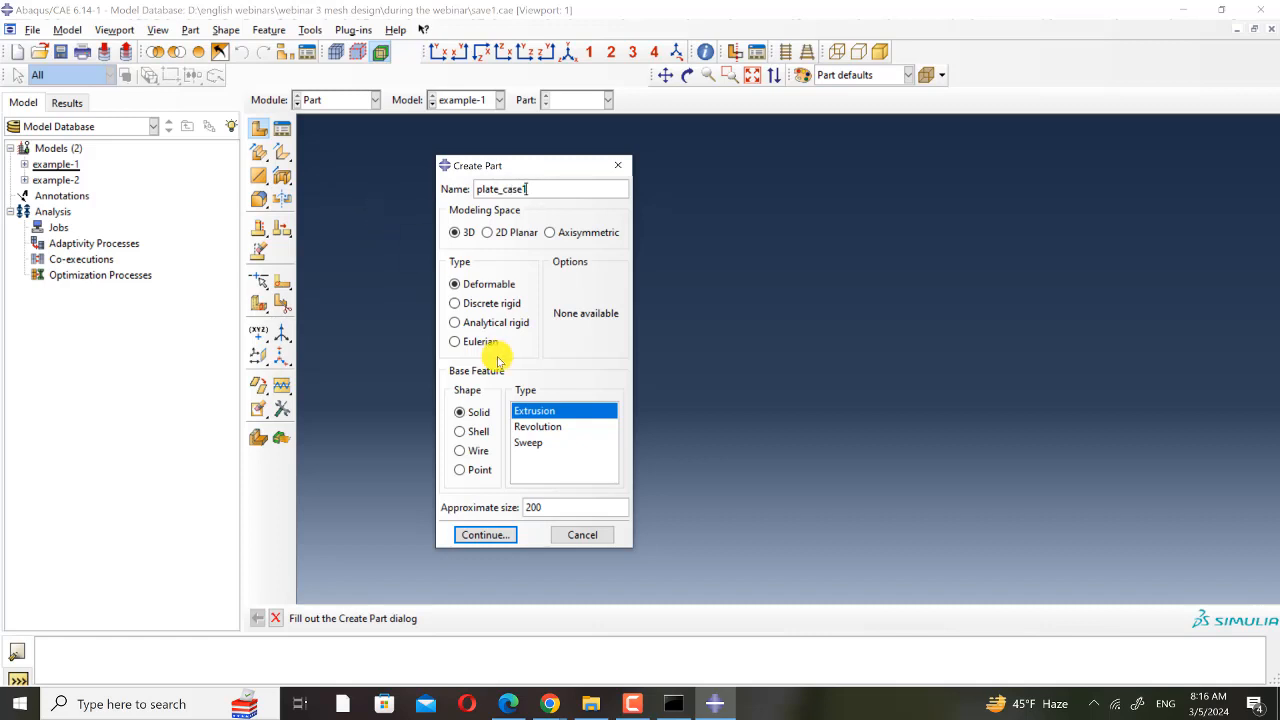
drag(548, 508, 453, 505)
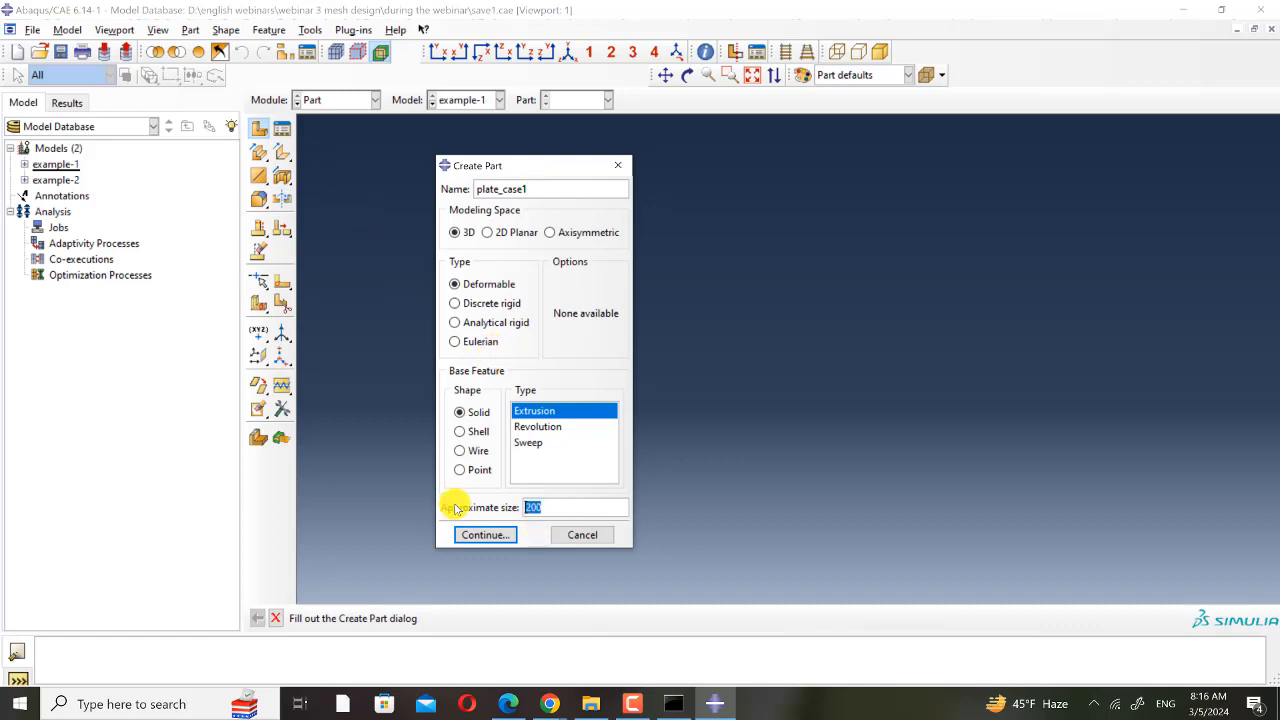
text(400)
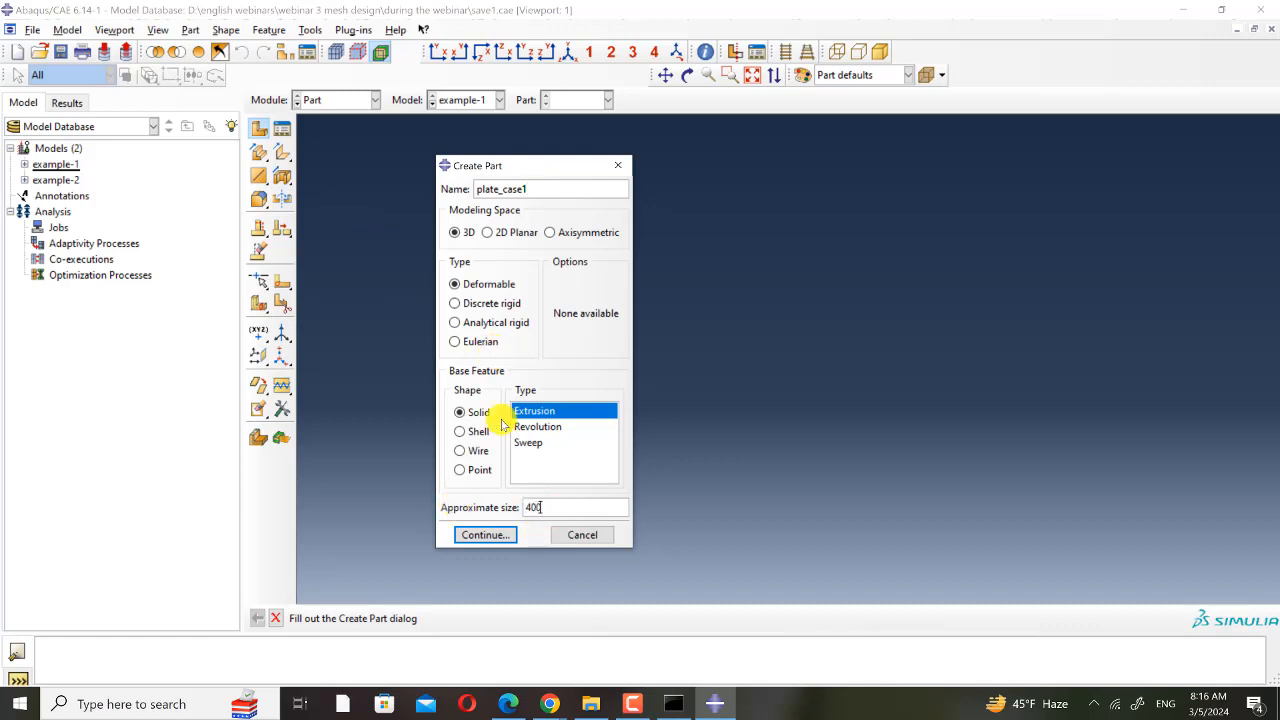
click(494, 234)
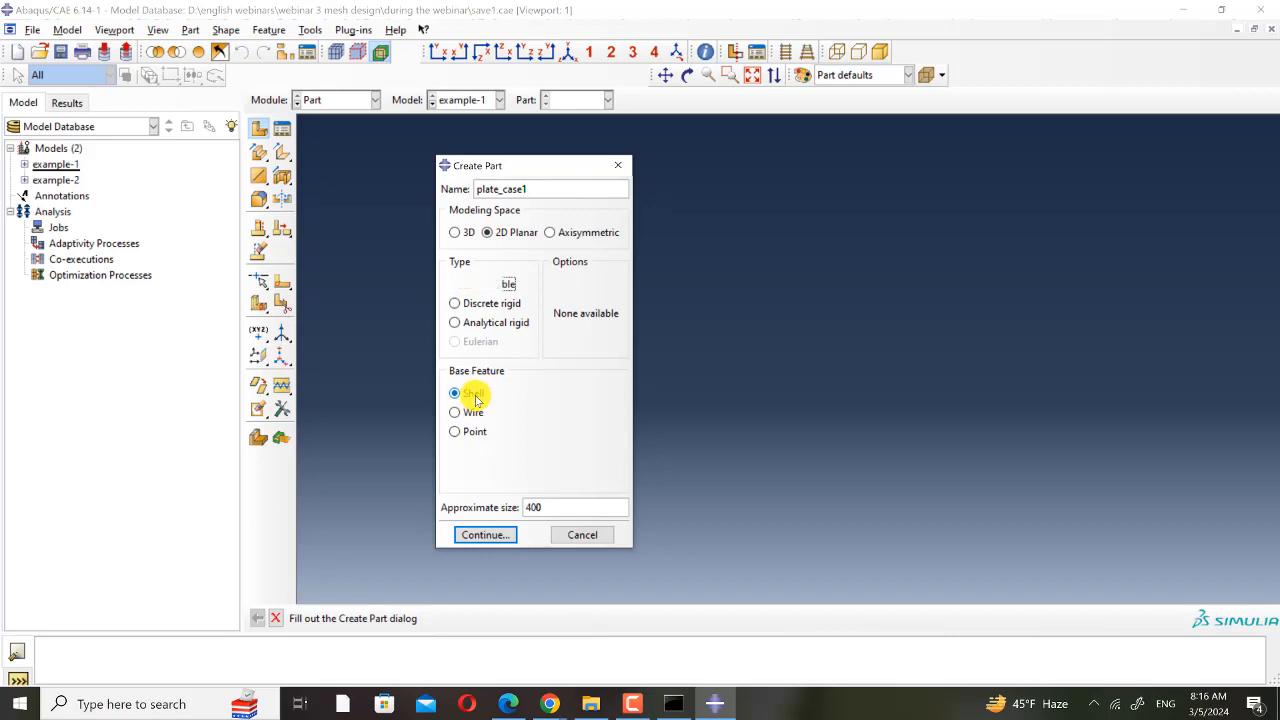
click(485, 535)
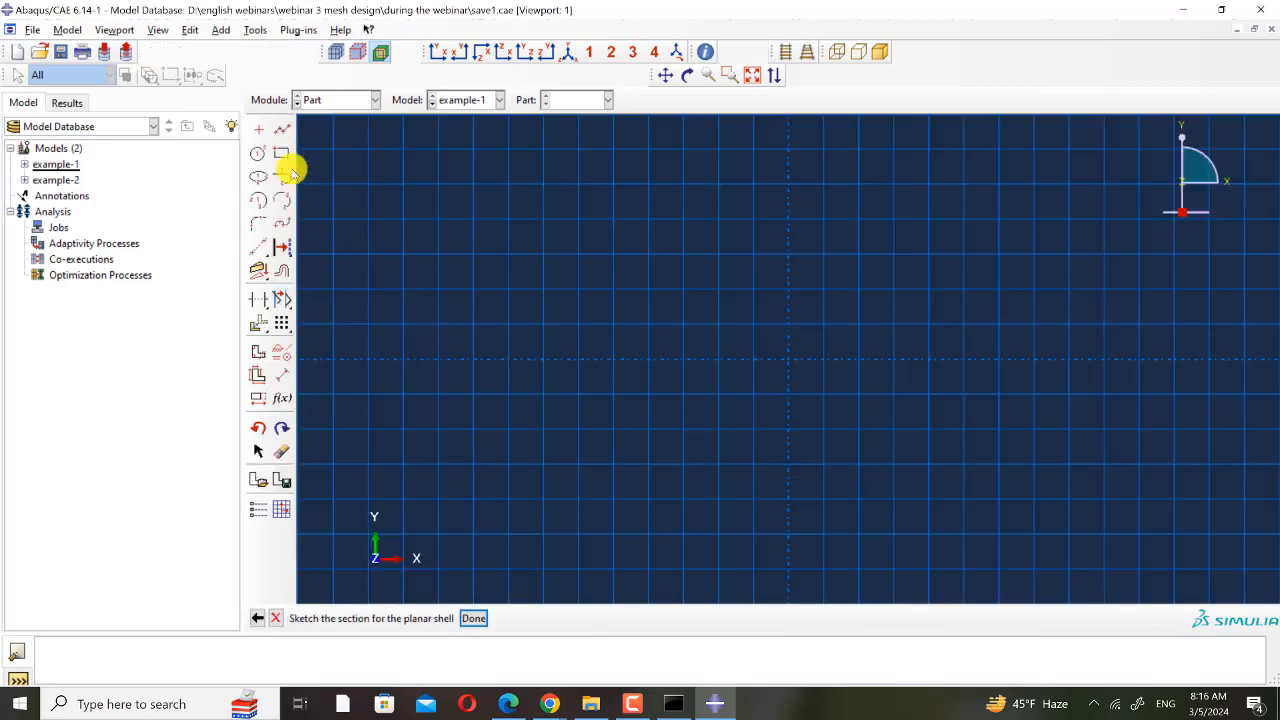
- After checking the slide's dimensions again, place an isolated point at the sketch origin and give it a Fixed constraint
click(509, 703)
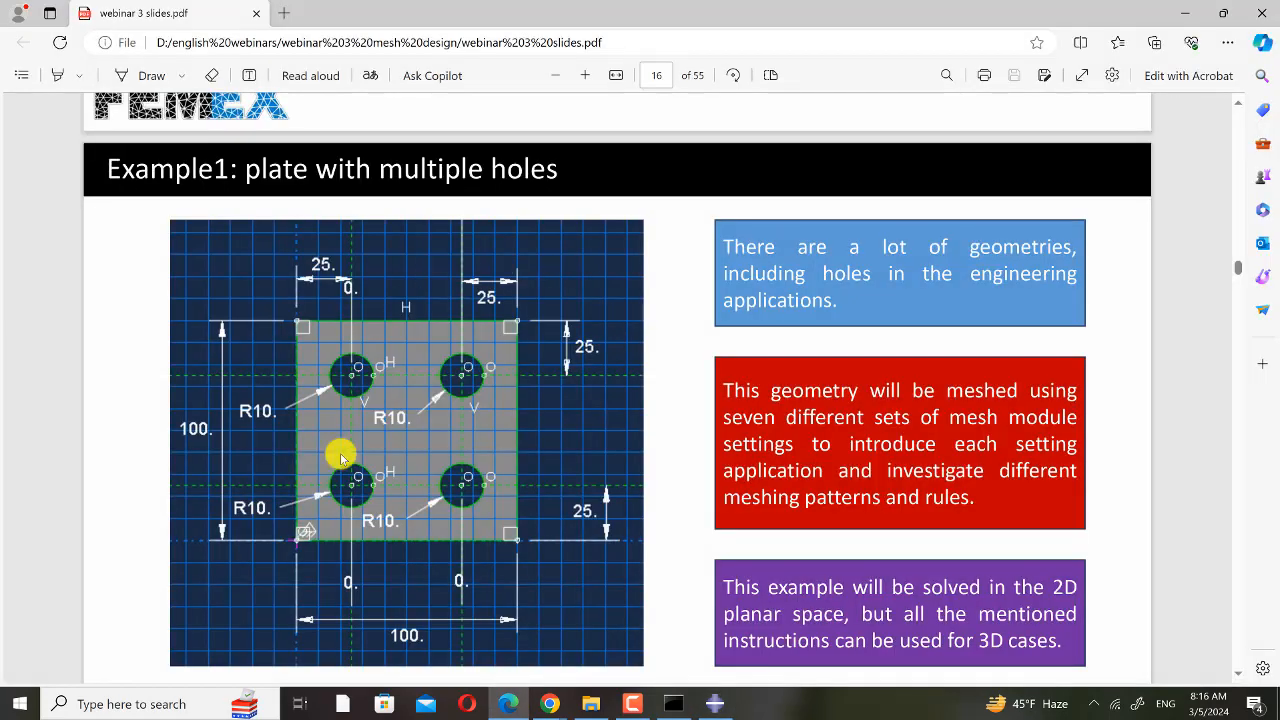
click(714, 703)
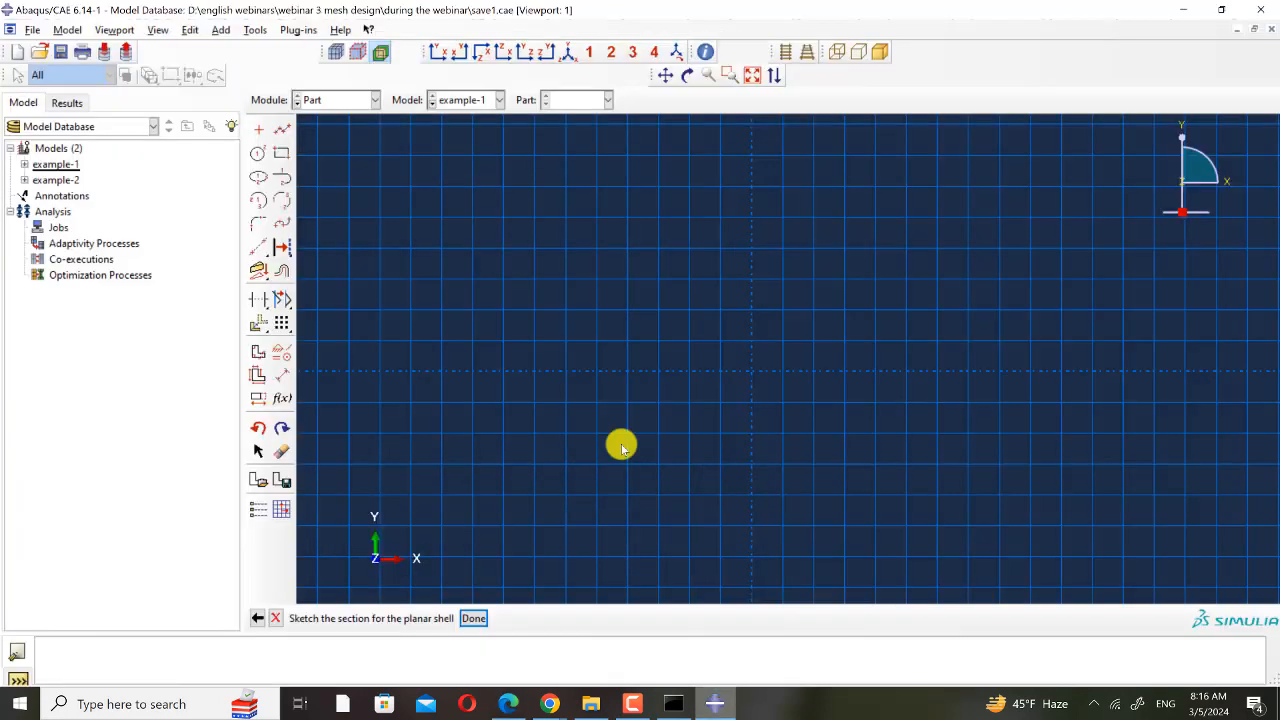
click(258, 131)
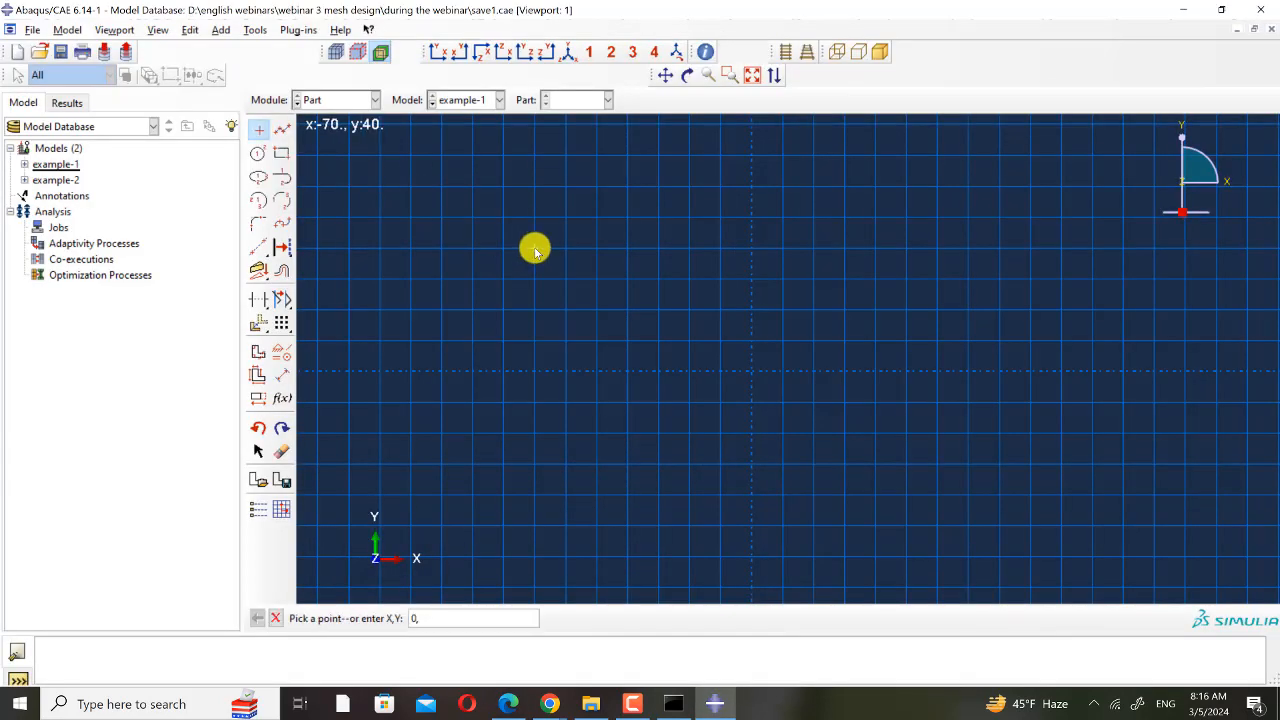
key(Escape)
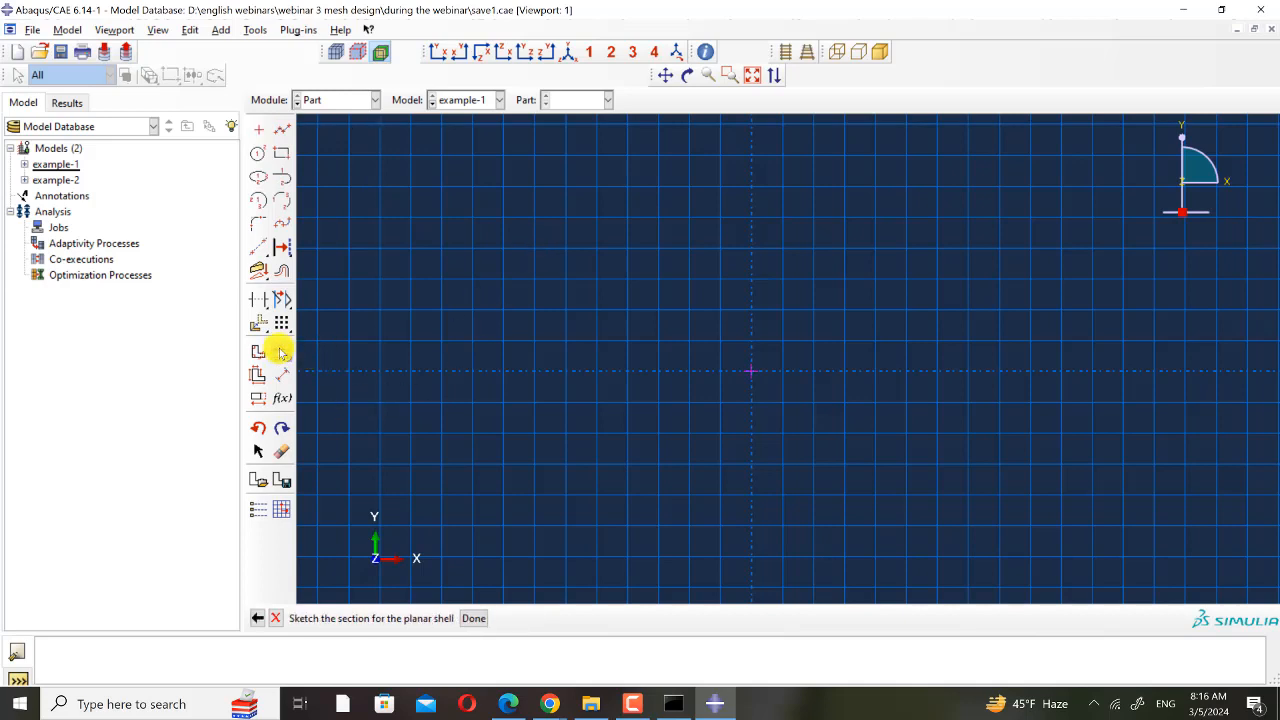
click(281, 352)
click(137, 242)
click(750, 371)
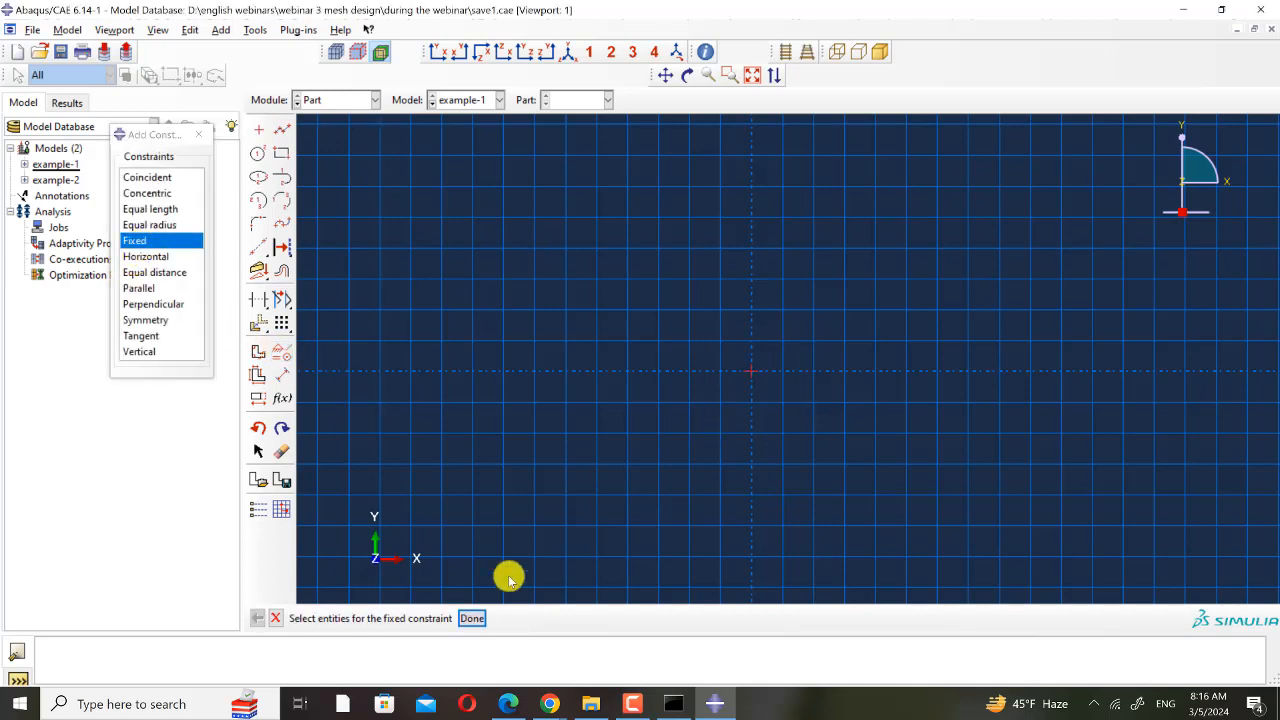
click(472, 617)
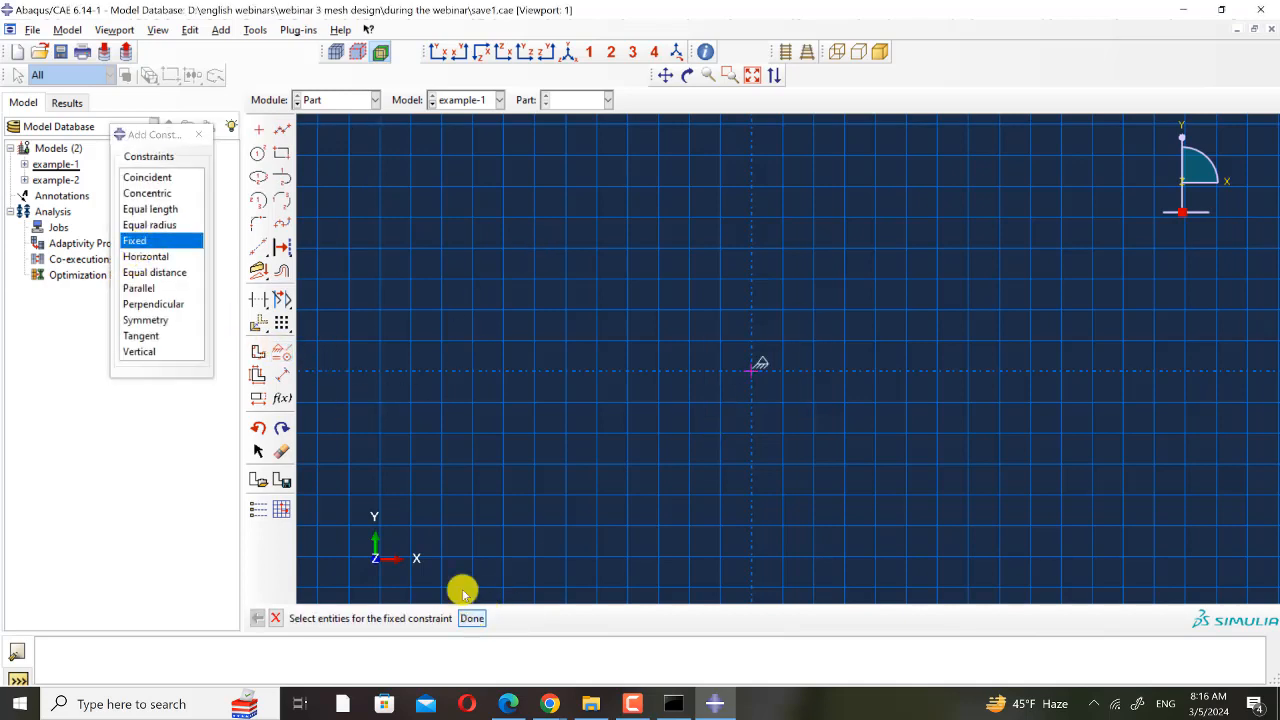
- Sketch a rectangle about 107.5 by 82.5 with its lower-left corner on the fixed origin point
click(282, 153)
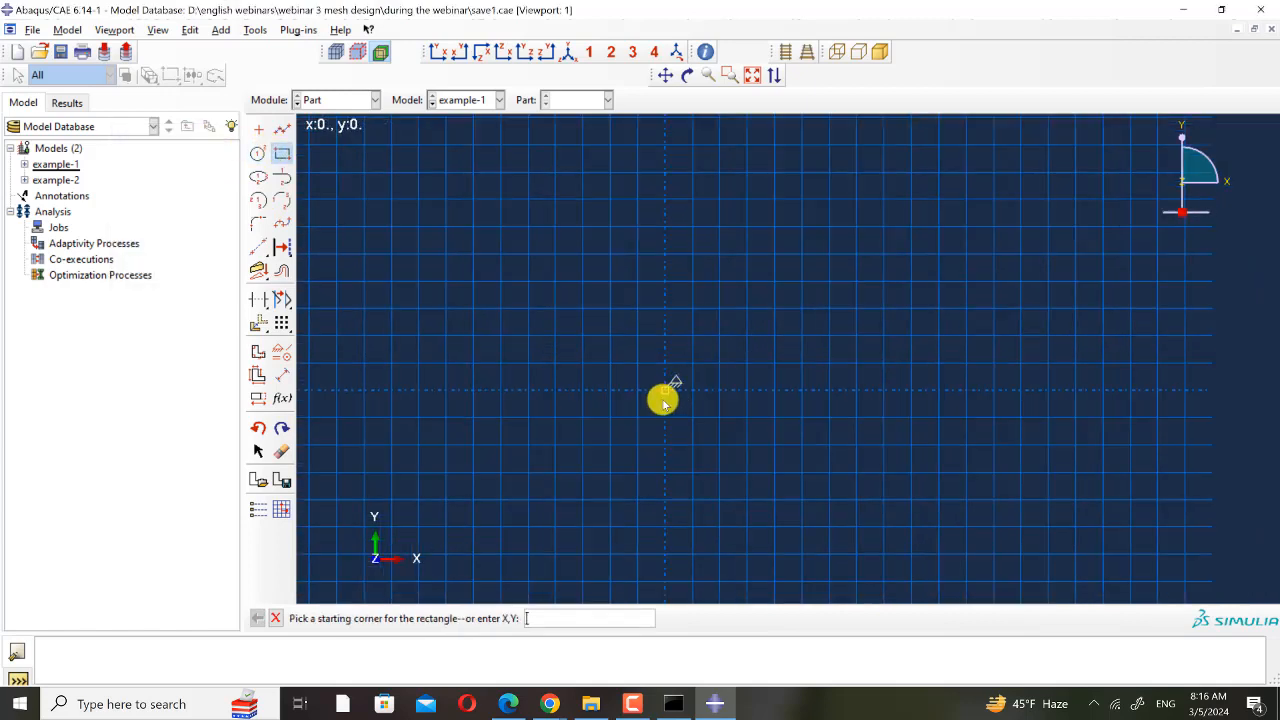
click(664, 390)
click(960, 168)
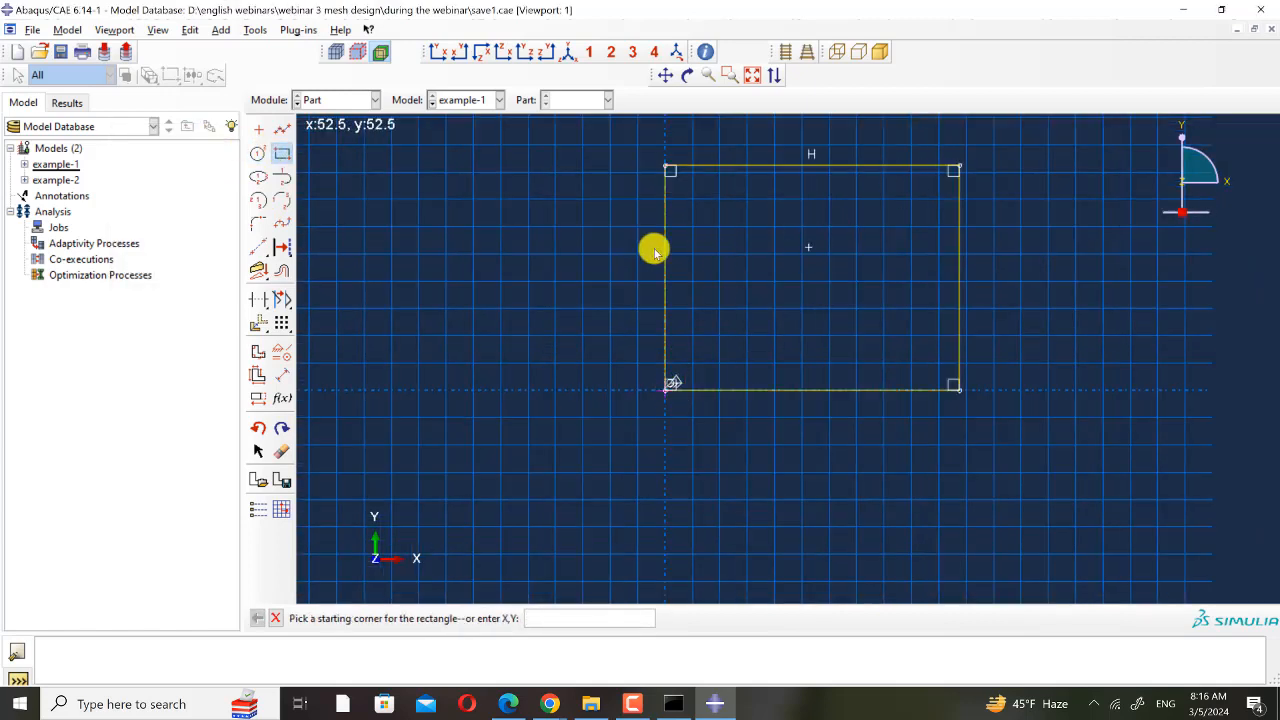
key(Escape)
- Sketch four circles inside the rectangle, one near each corner, with radii of about 12.5, the lower-left one about 14.5
click(260, 155)
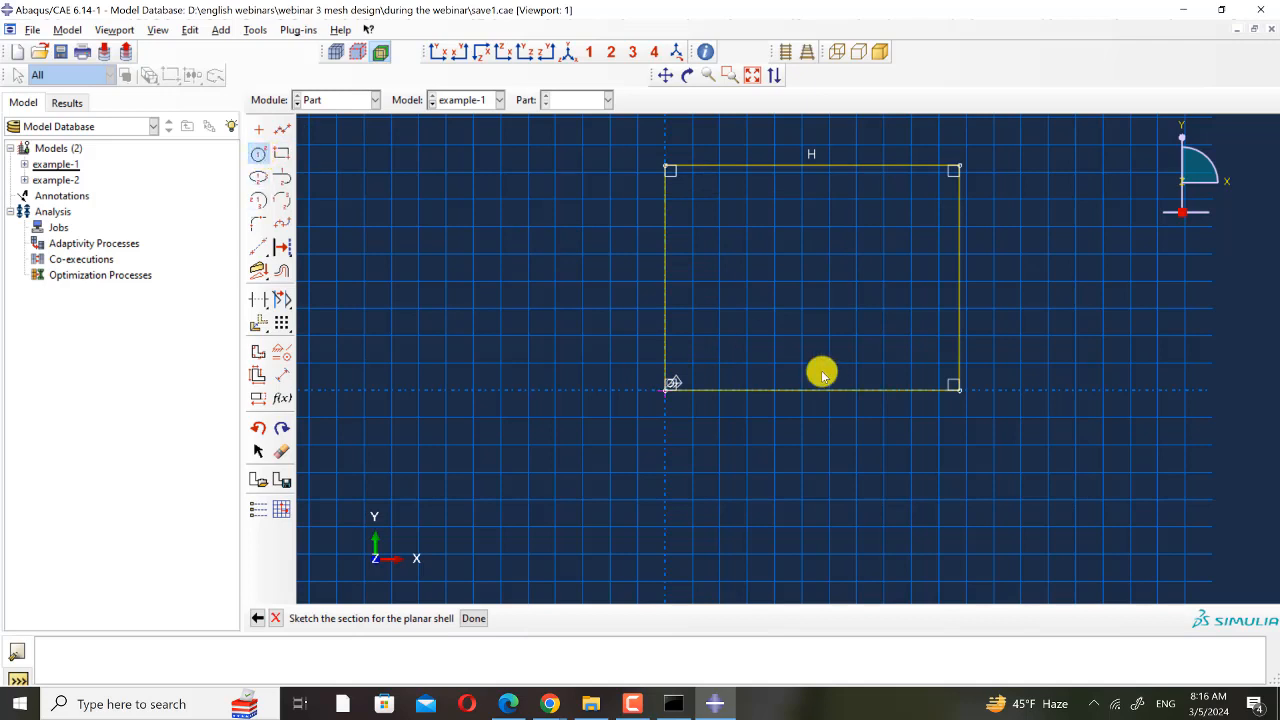
click(733, 329)
click(755, 296)
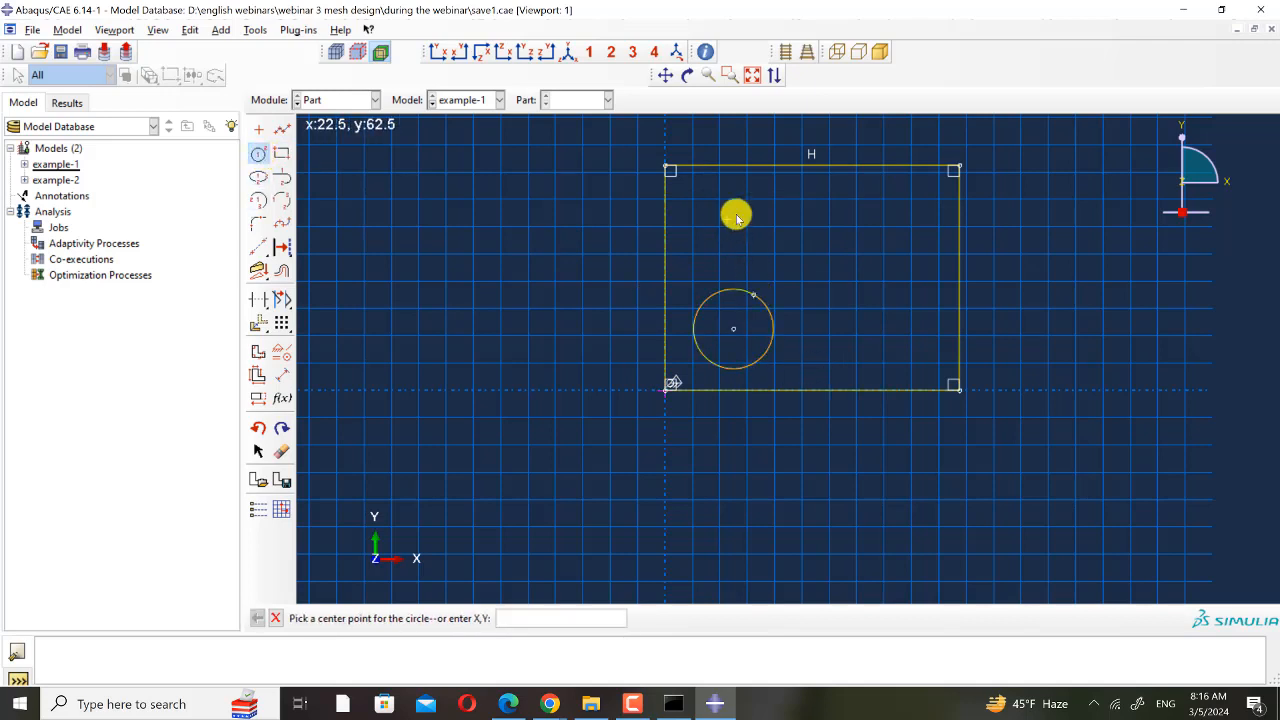
click(719, 219)
click(747, 198)
click(884, 226)
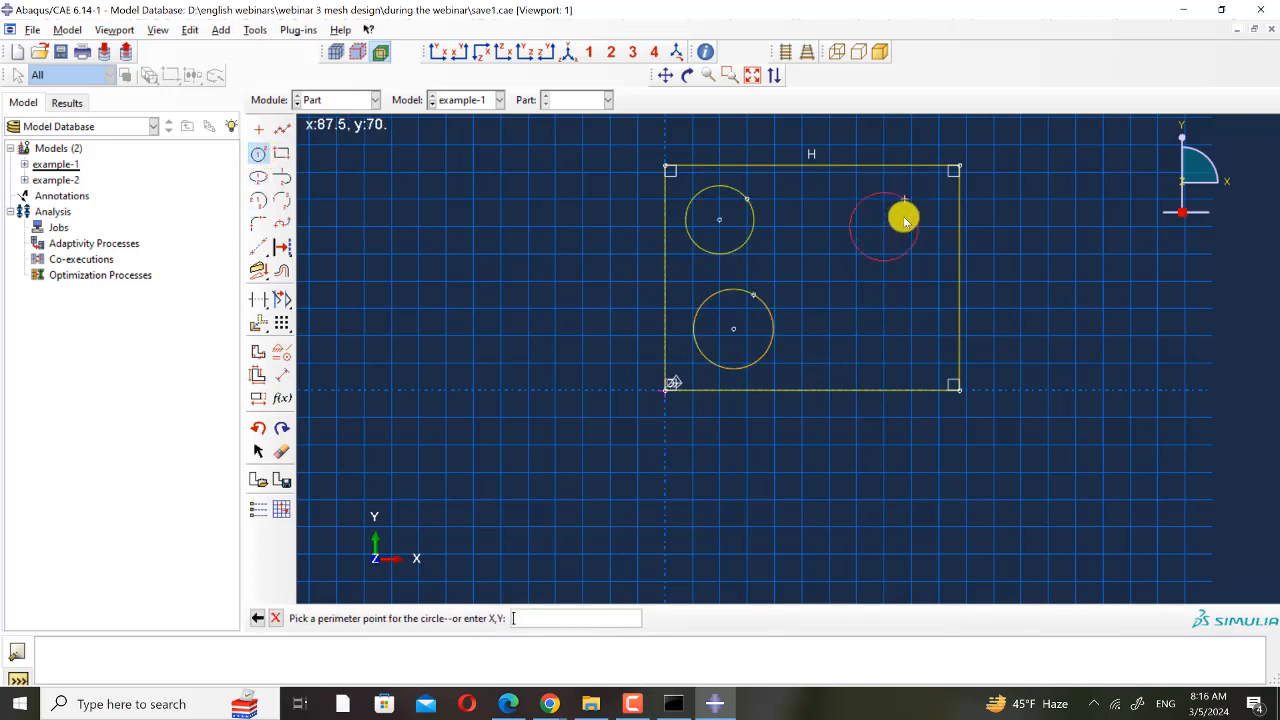
click(905, 199)
click(884, 329)
click(905, 301)
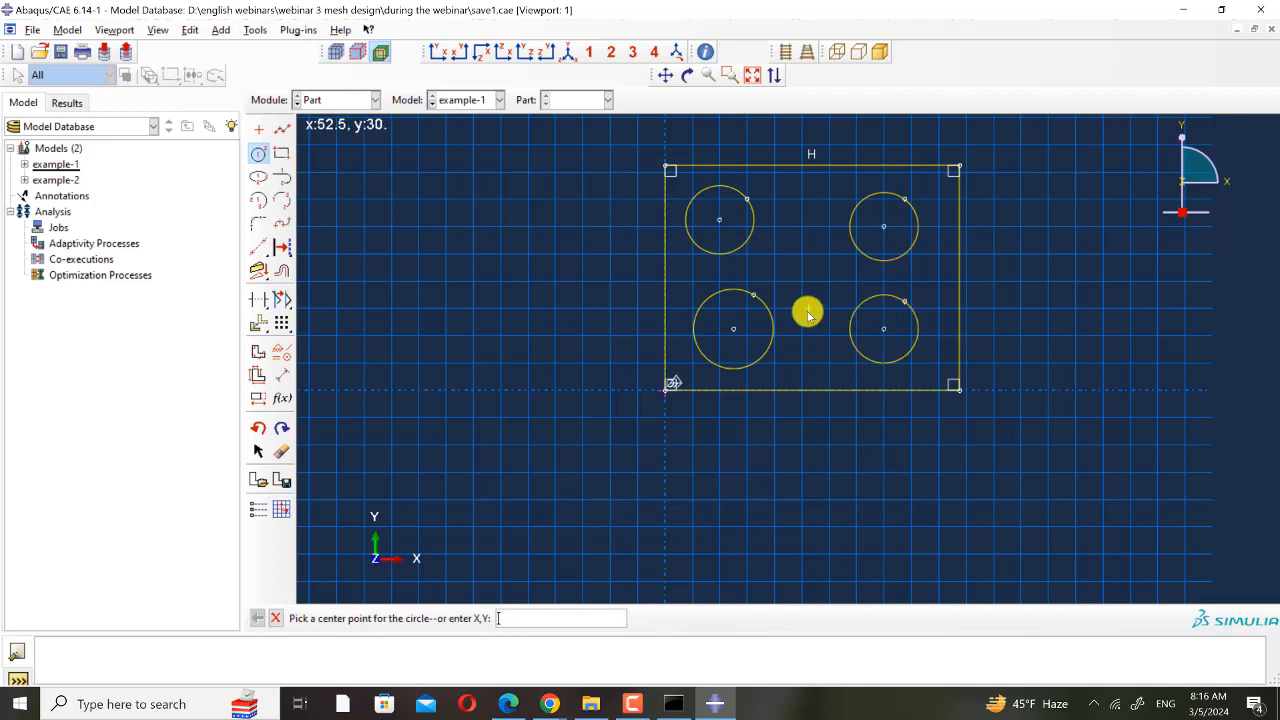
key(Escape)
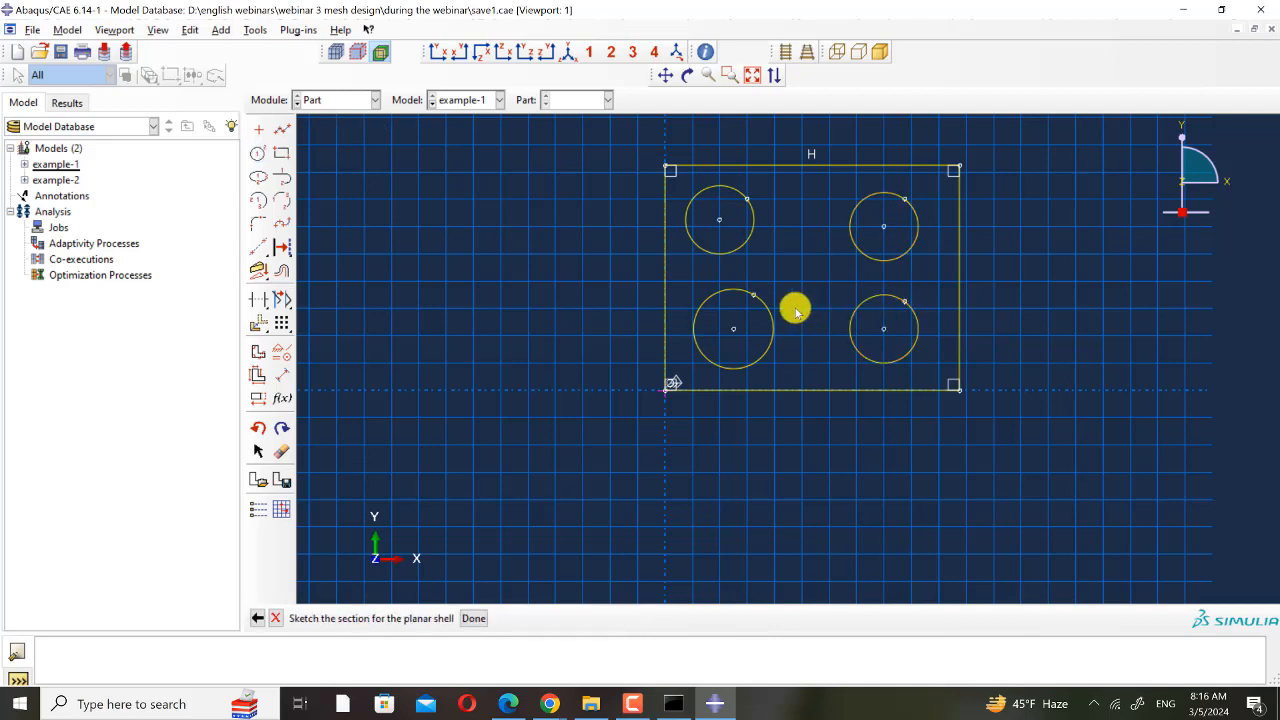
- Dimension the rectangle's lower and left edges and set both lengths to 100
click(284, 374)
click(760, 389)
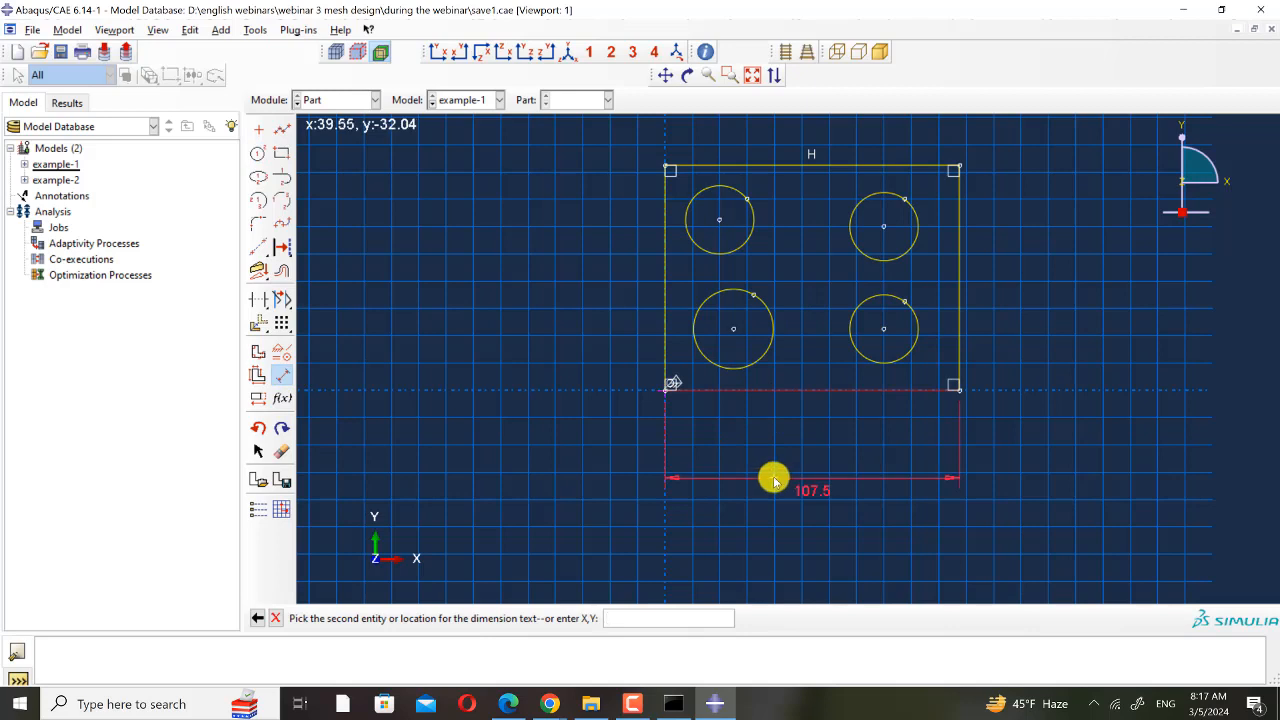
click(775, 481)
text(100)
key(Return)
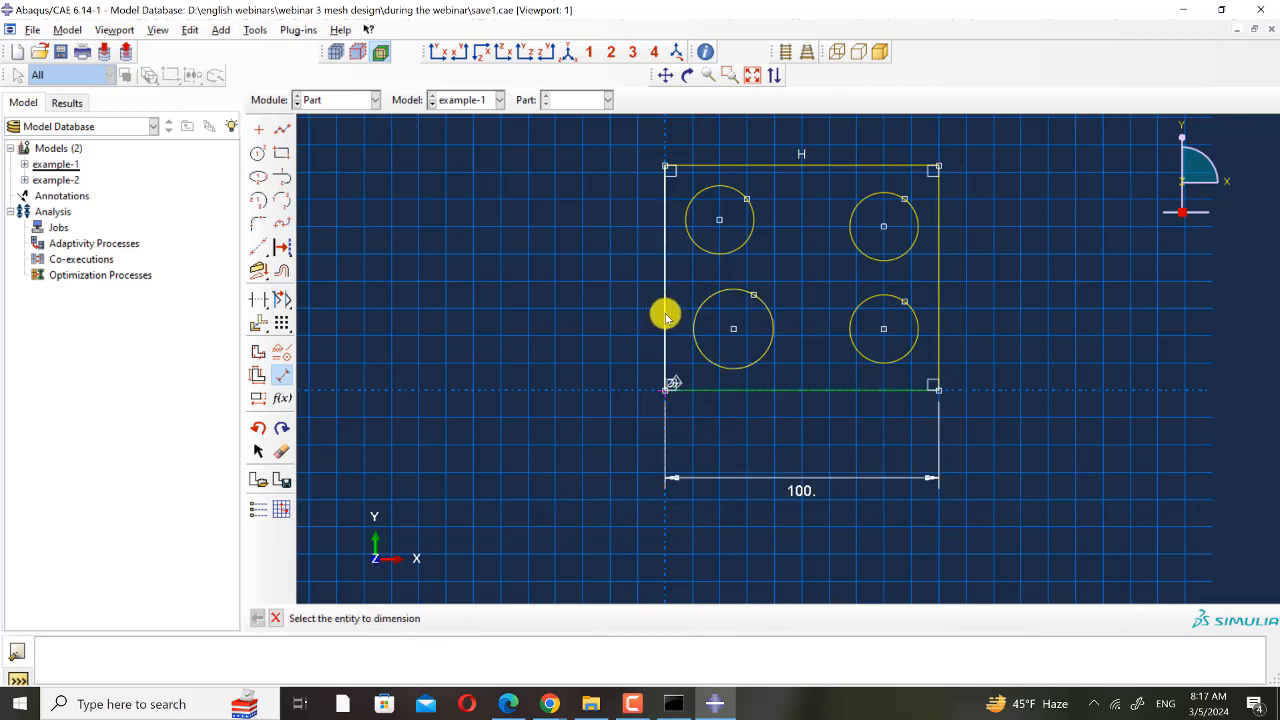
click(665, 314)
click(594, 316)
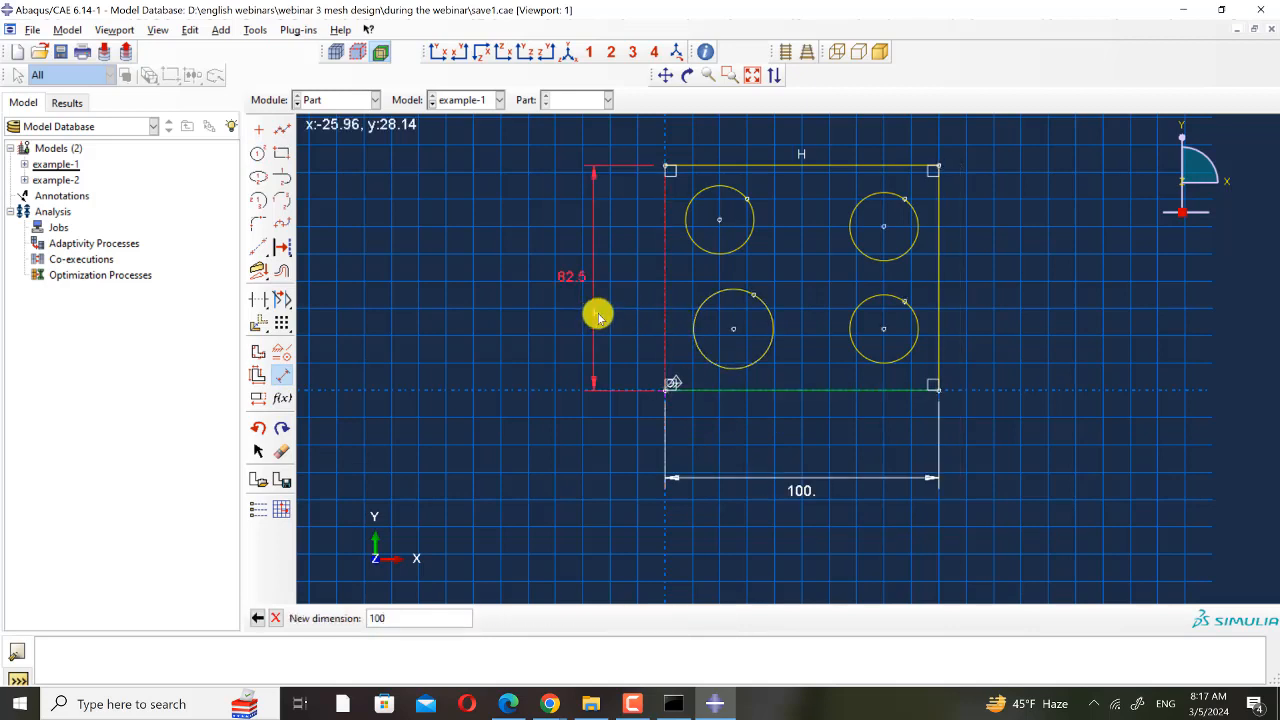
text(100)
key(Return)
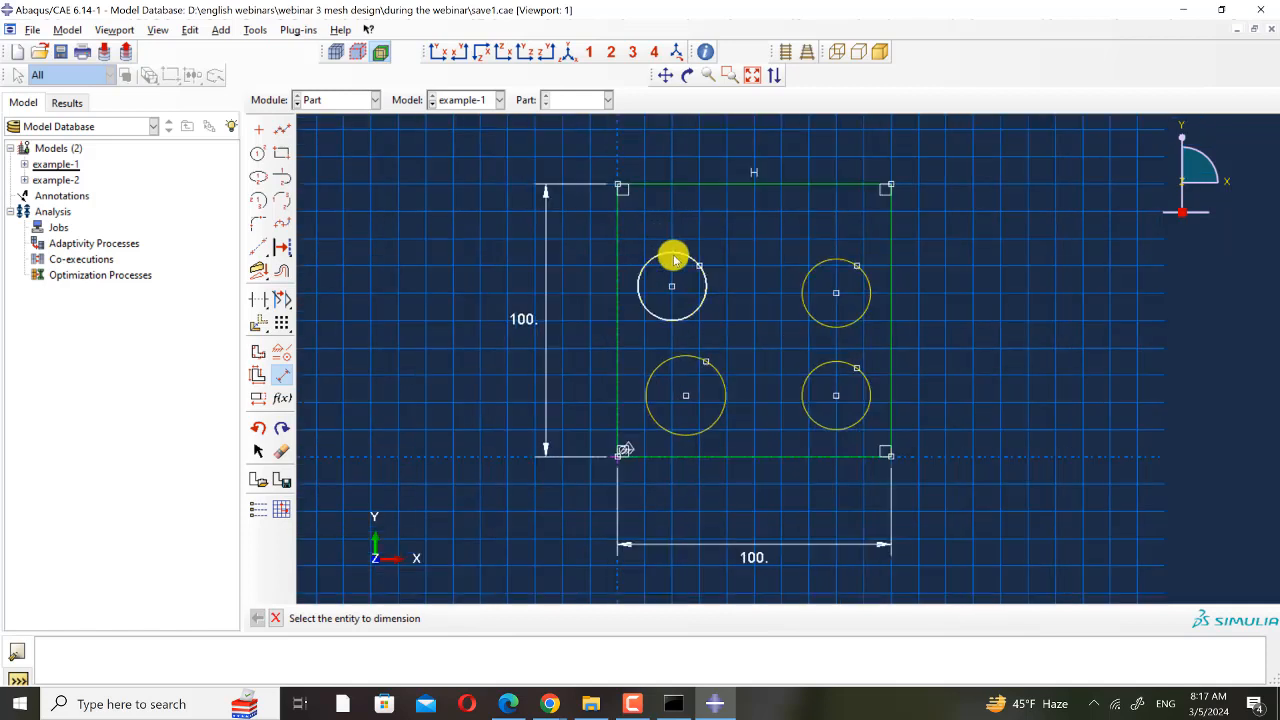
- Dimension the upper-left and lower-left circles with a radius of 10 each
click(674, 259)
click(679, 145)
text(10)
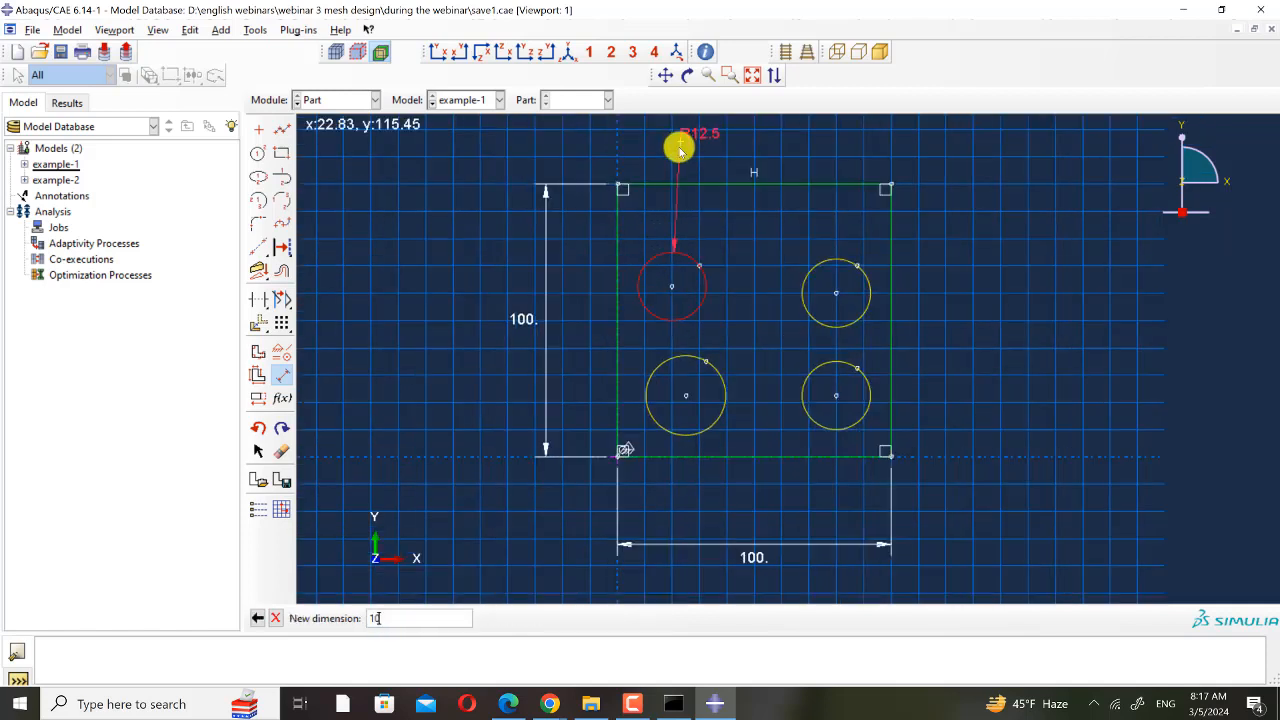
key(Return)
click(650, 380)
click(594, 348)
text(1)
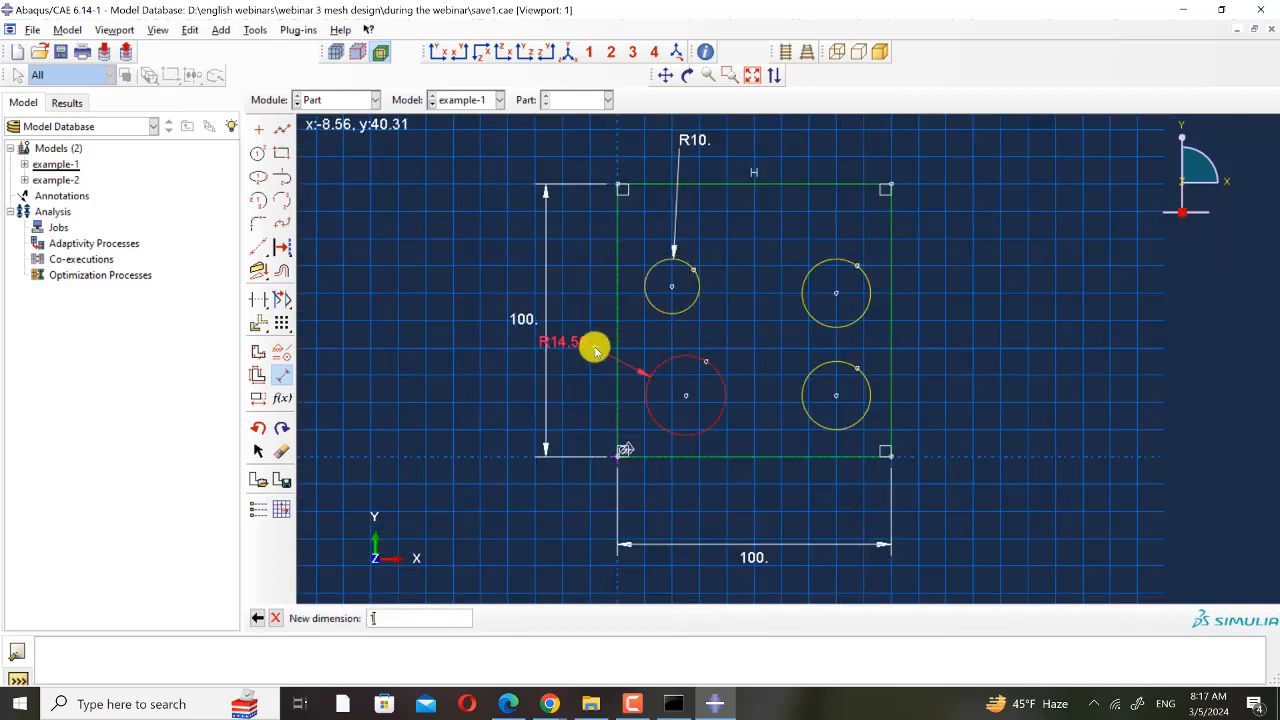
text(0)
key(Return)
- Dimension the upper-right and lower-right circles with a radius of 10 each
click(862, 261)
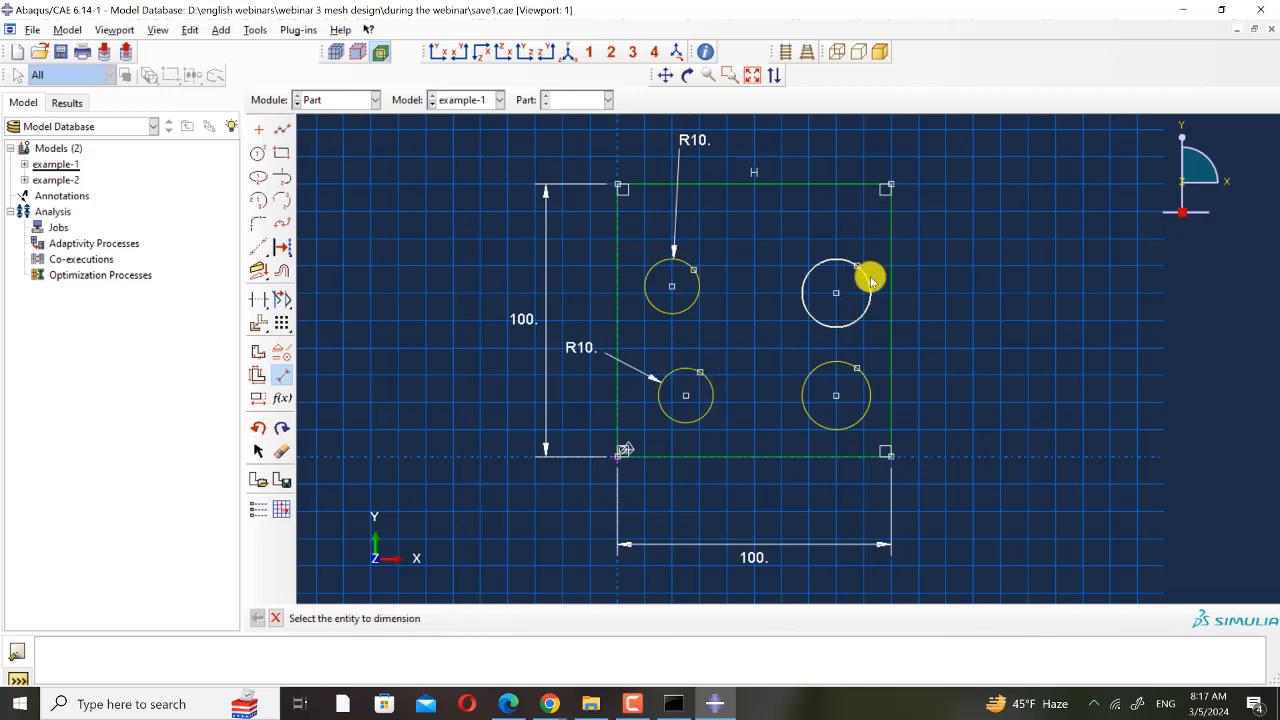
click(971, 251)
text(10)
key(Return)
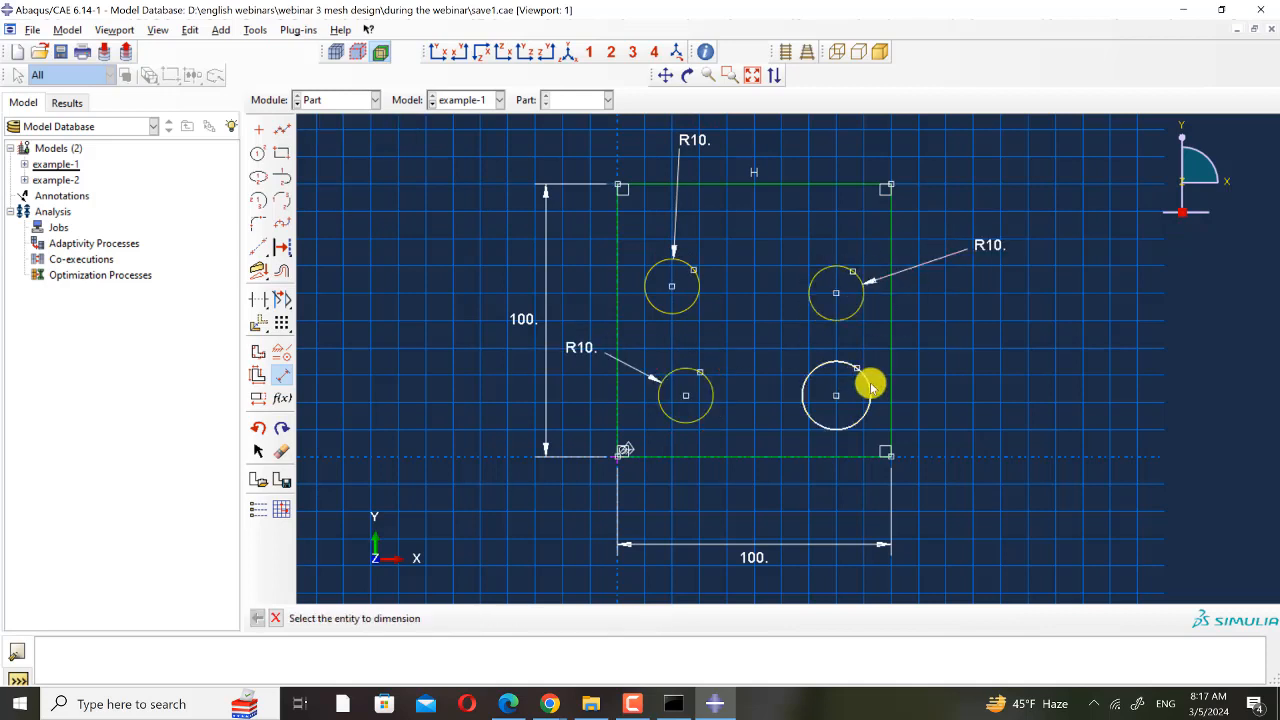
click(869, 380)
click(988, 346)
text(10)
key(Return)
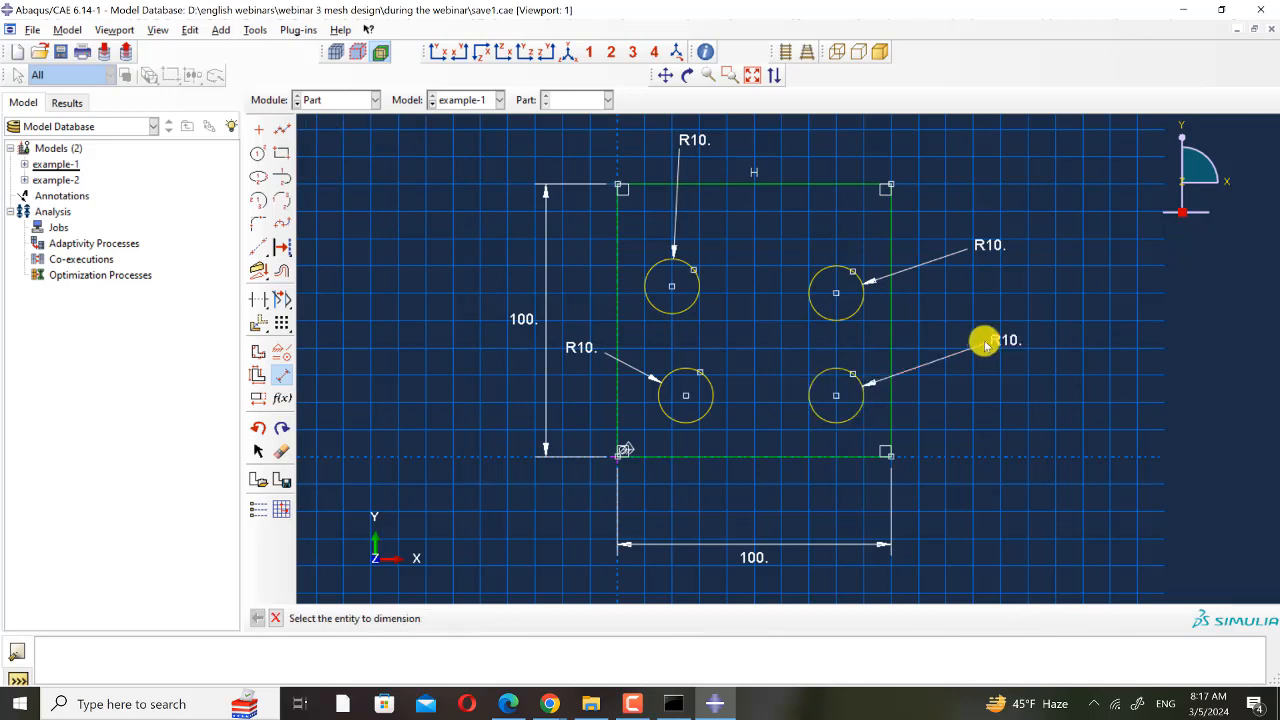
- Add horizontal construction lines through the centers of the upper-left and lower-left circles
click(258, 247)
drag(327, 277, 307, 254)
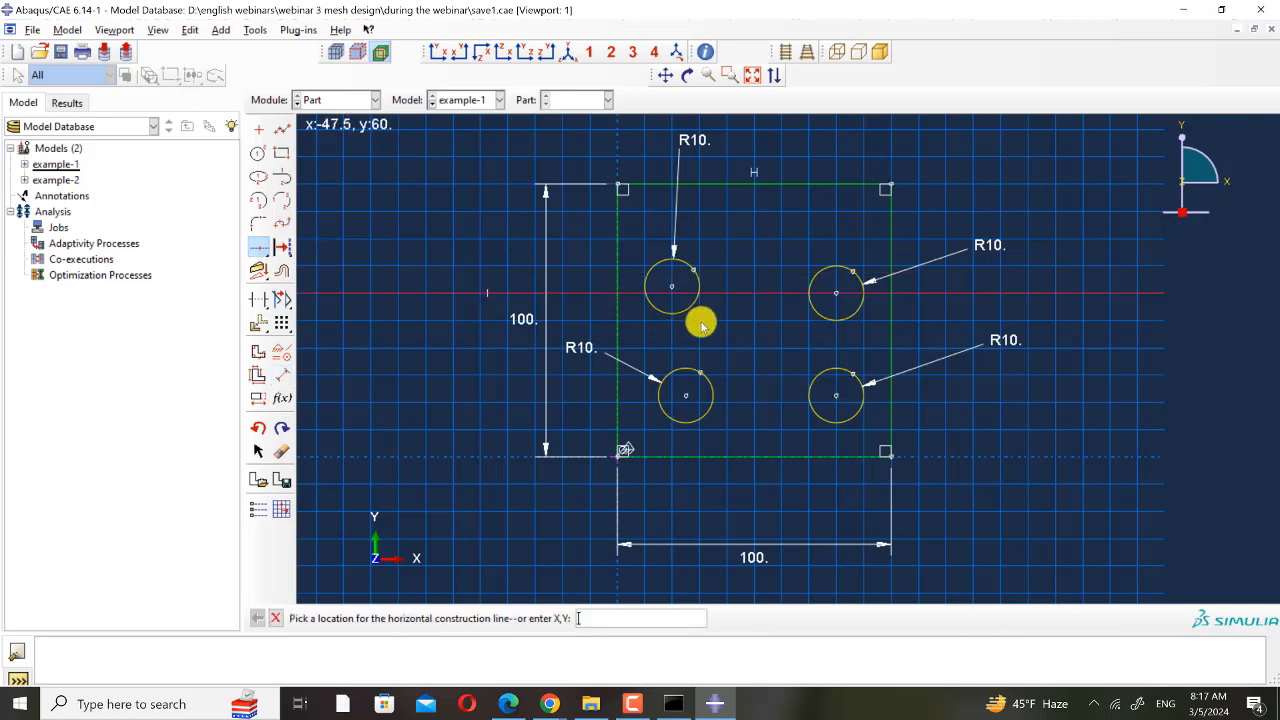
click(673, 289)
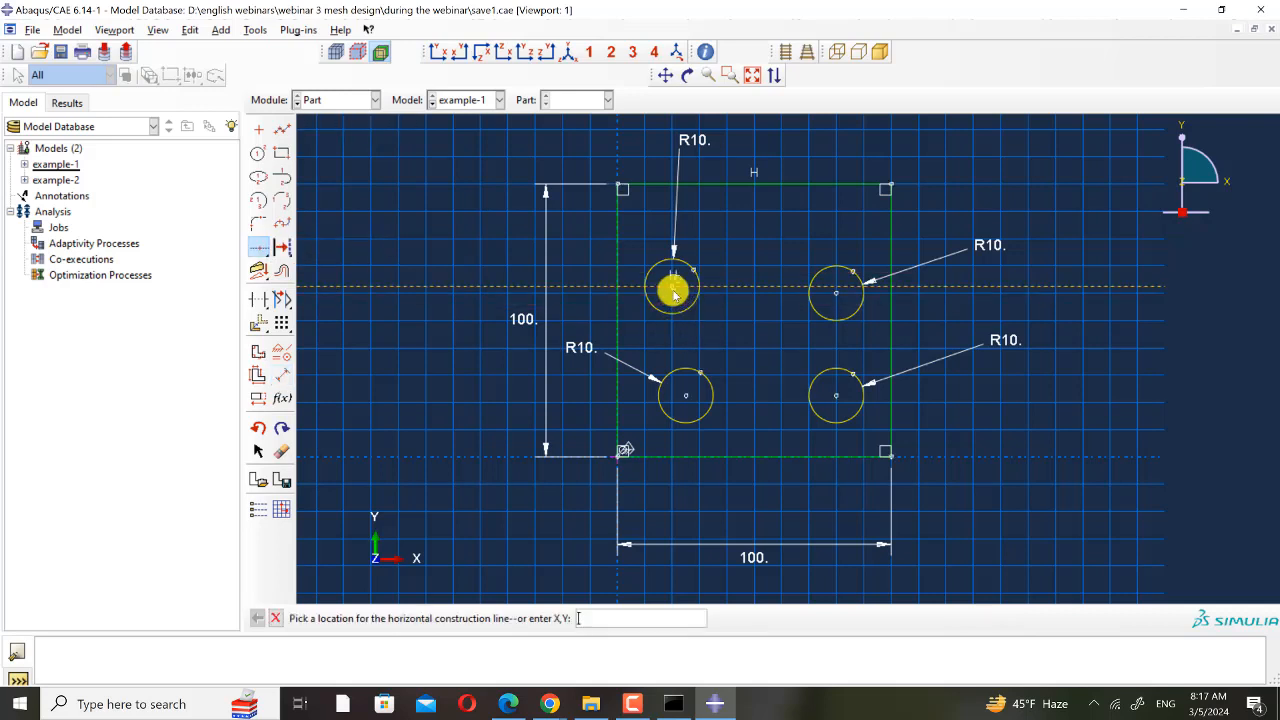
click(693, 397)
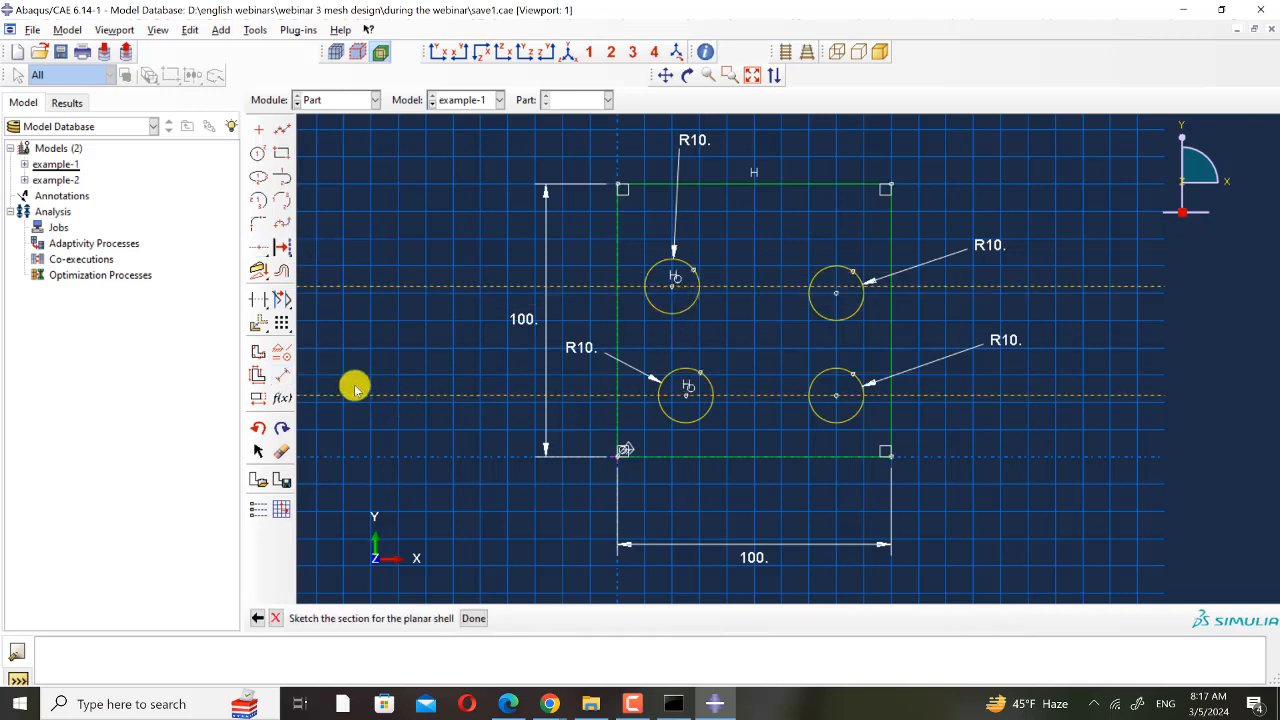
- Add coincident constraints placing the lower-right and upper-right circle centers on the lower and upper horizontal construction lines
click(258, 451)
drag(829, 375, 826, 355)
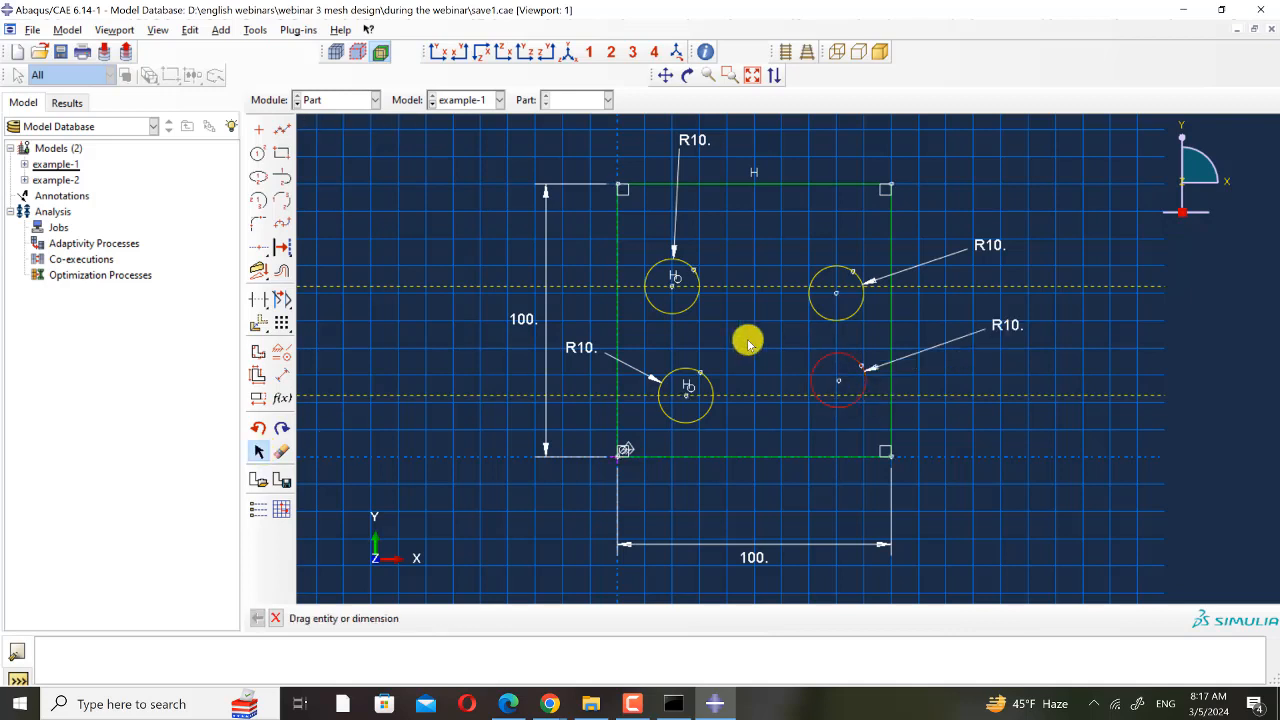
click(285, 353)
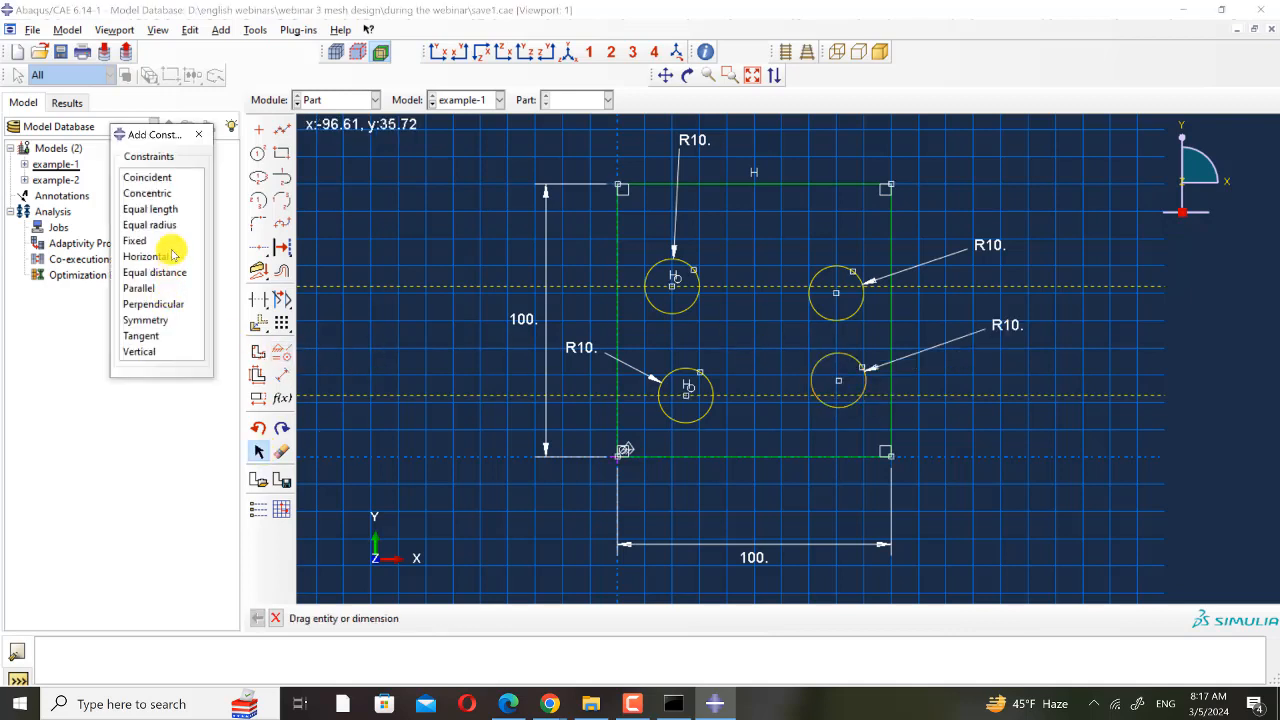
click(148, 177)
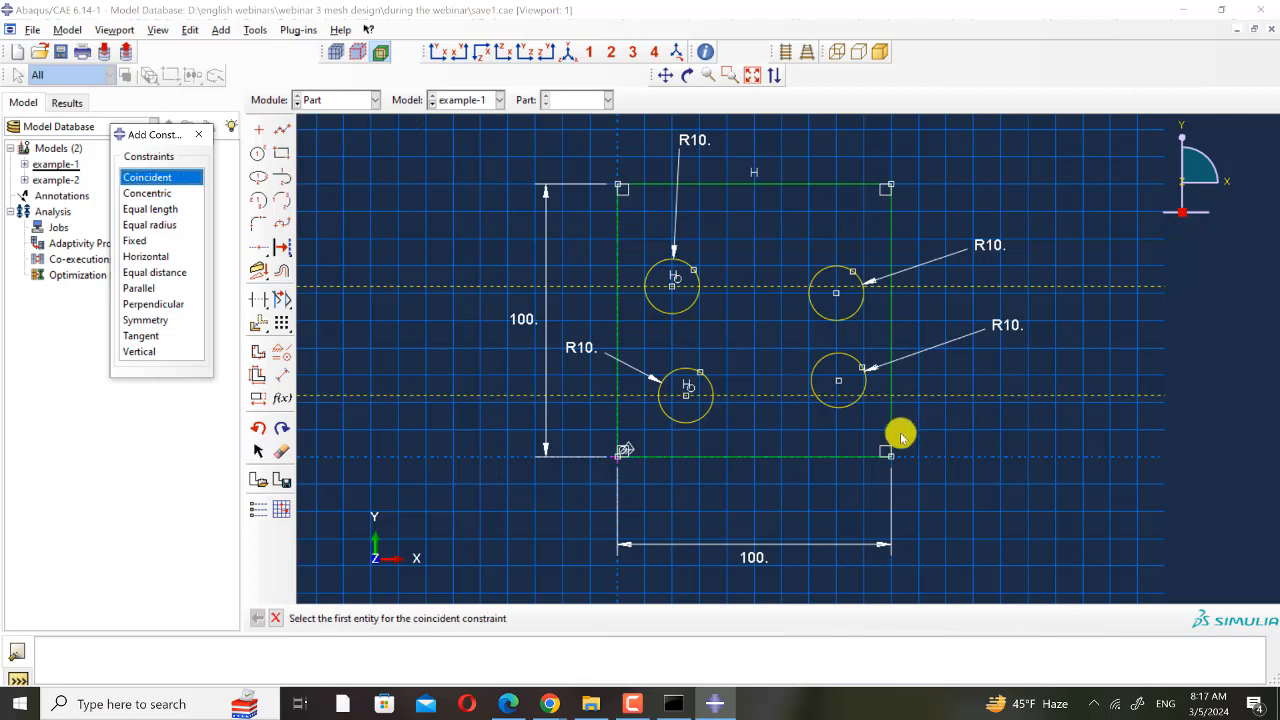
click(838, 381)
click(923, 398)
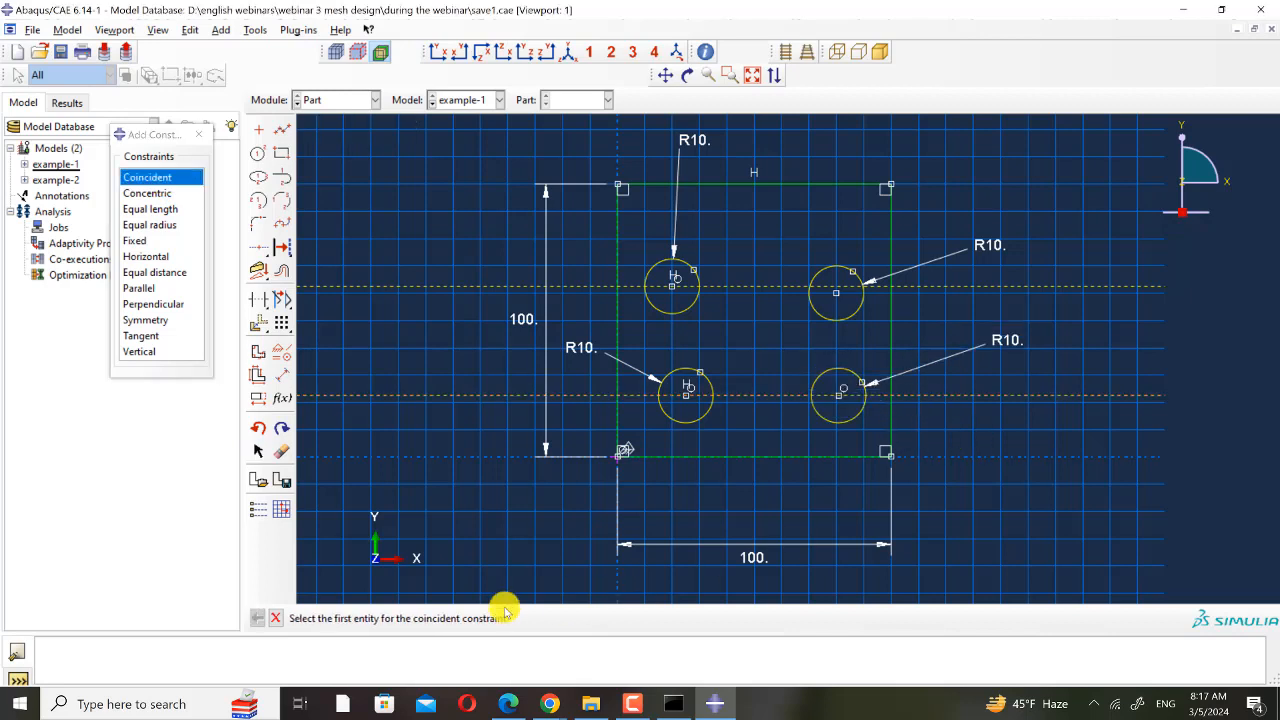
click(836, 292)
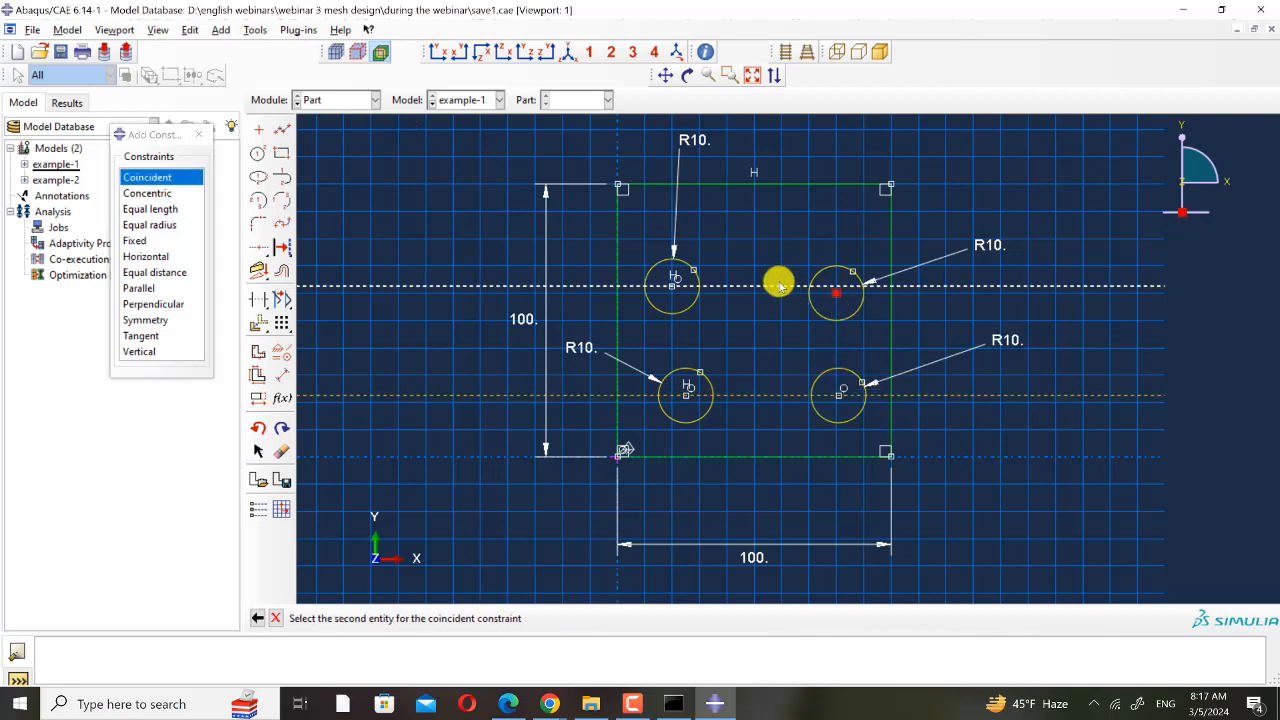
click(779, 287)
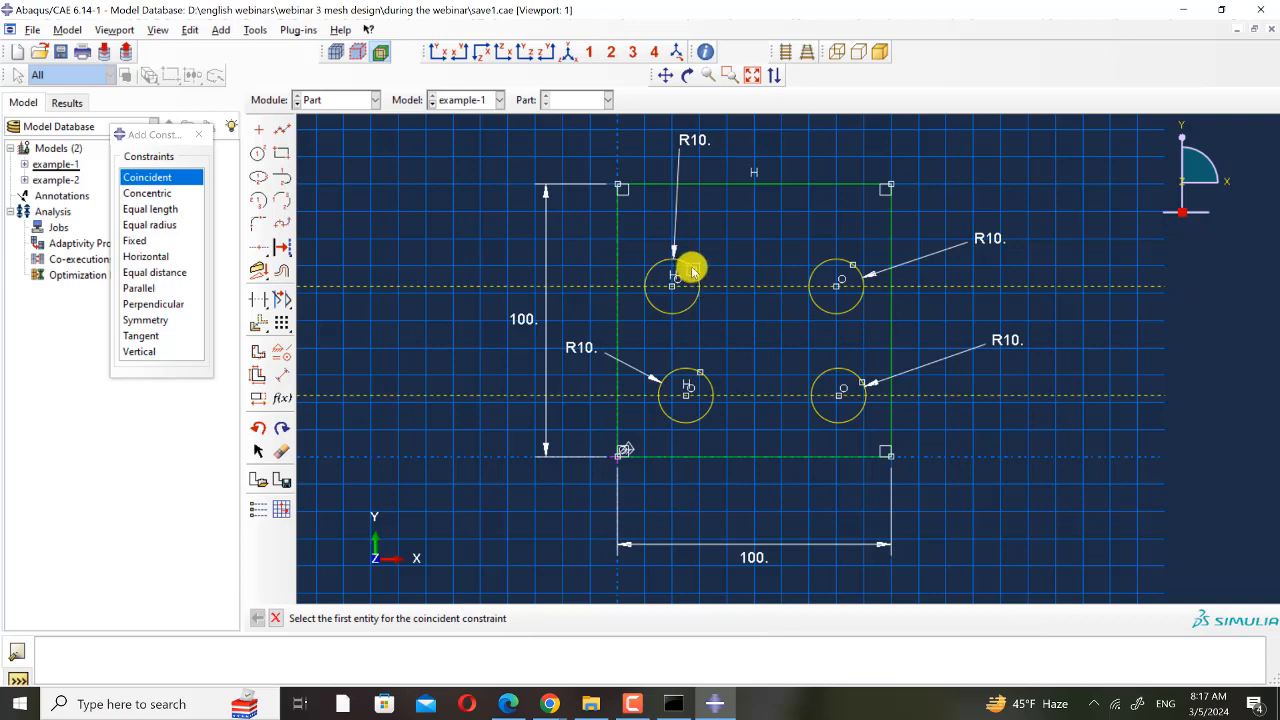
- Make each circle's perimeter point coincident with the horizontal construction line through its center, upper pair first and lower pair second
click(510, 704)
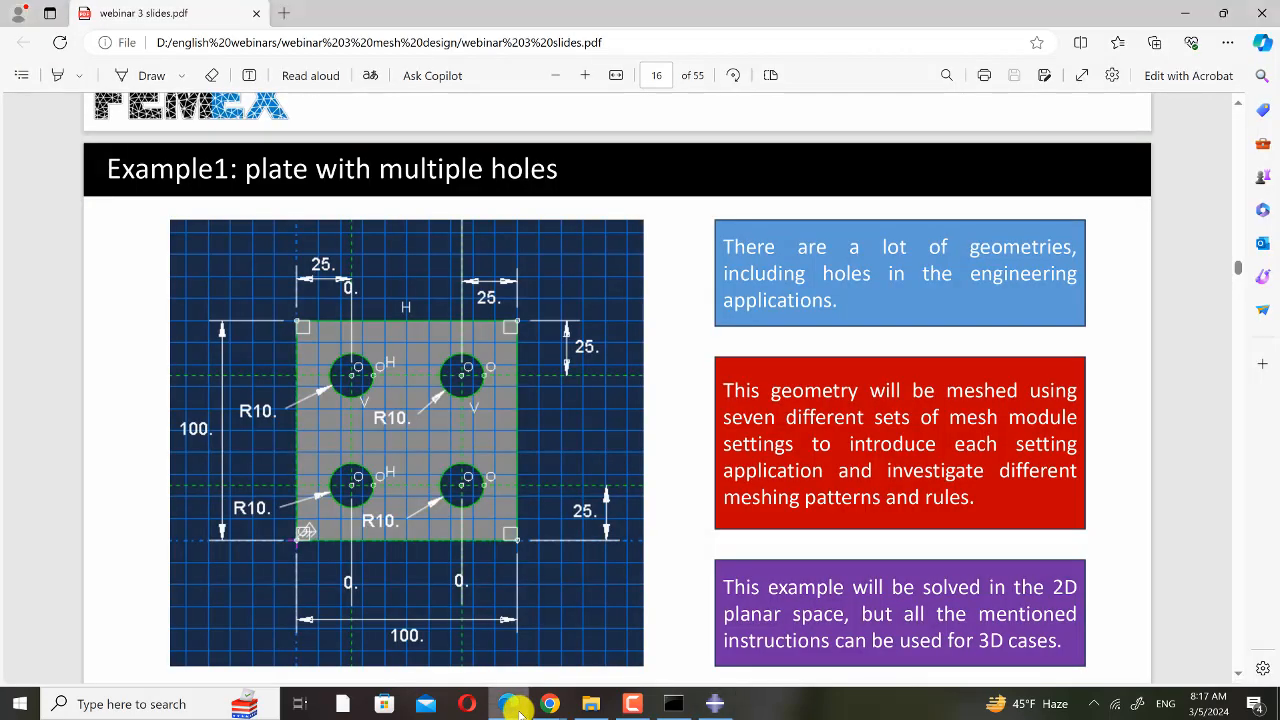
key(alt+Tab)
click(691, 271)
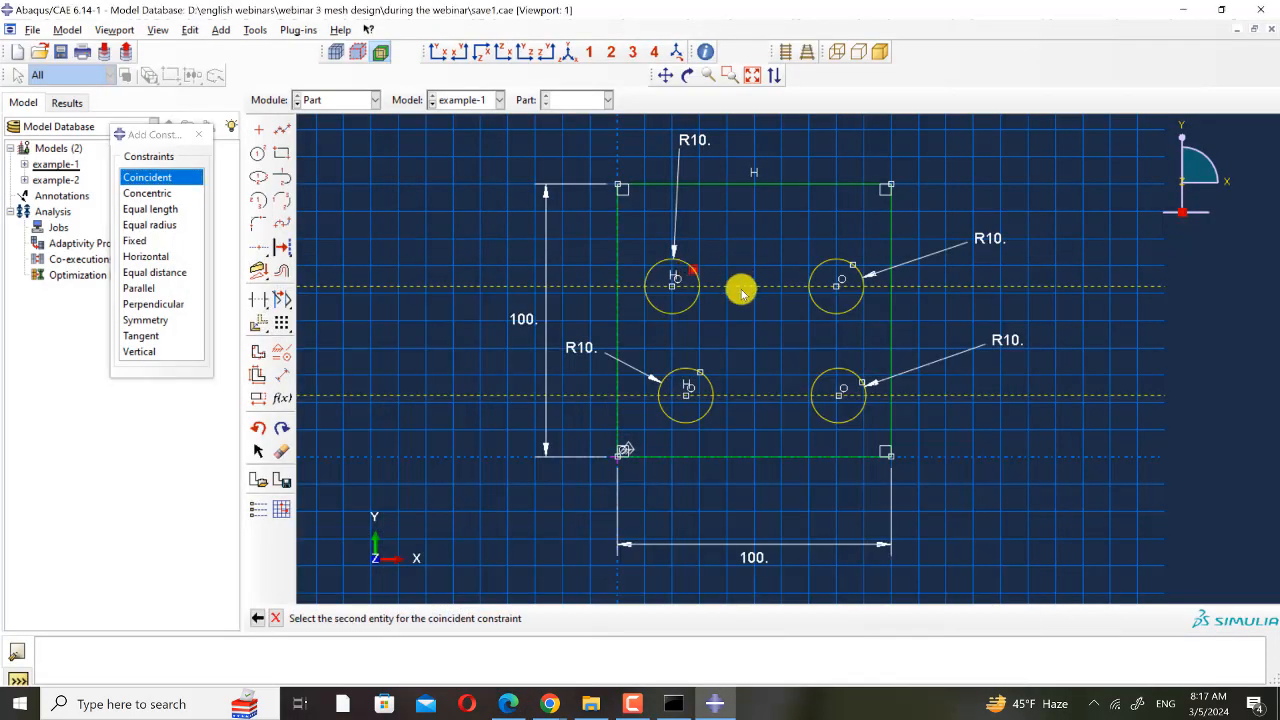
click(742, 289)
click(850, 266)
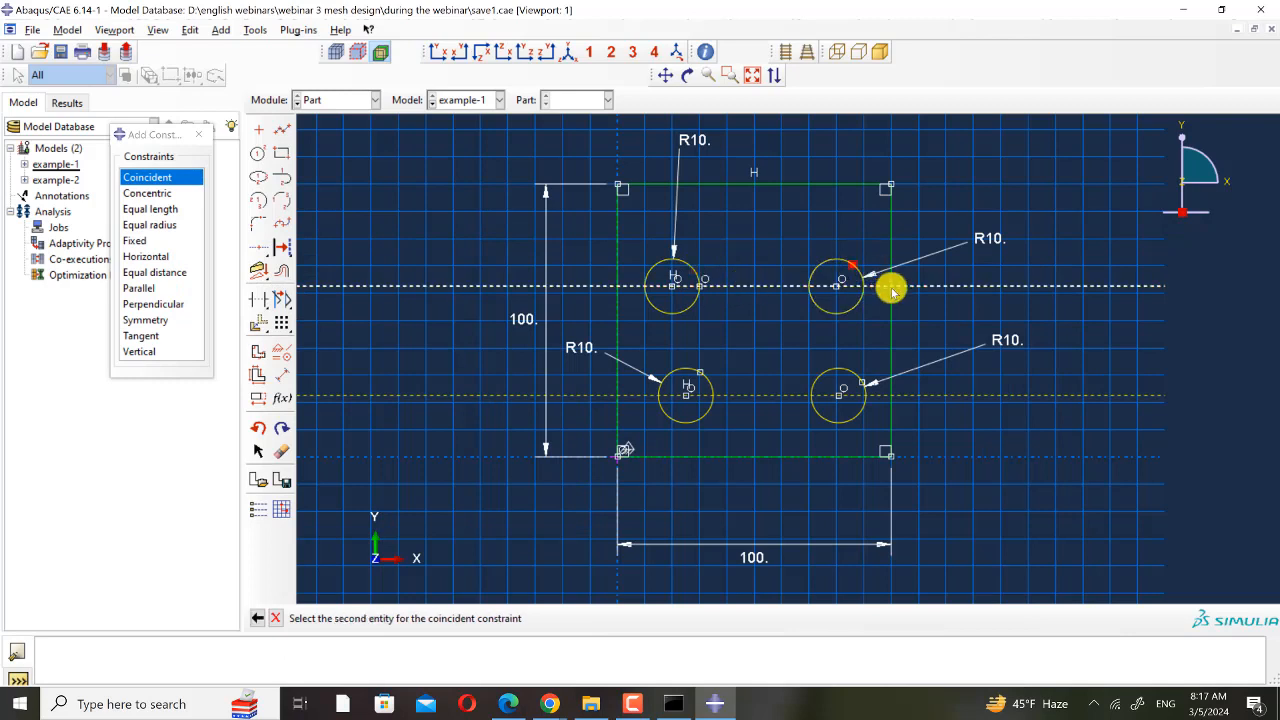
click(882, 288)
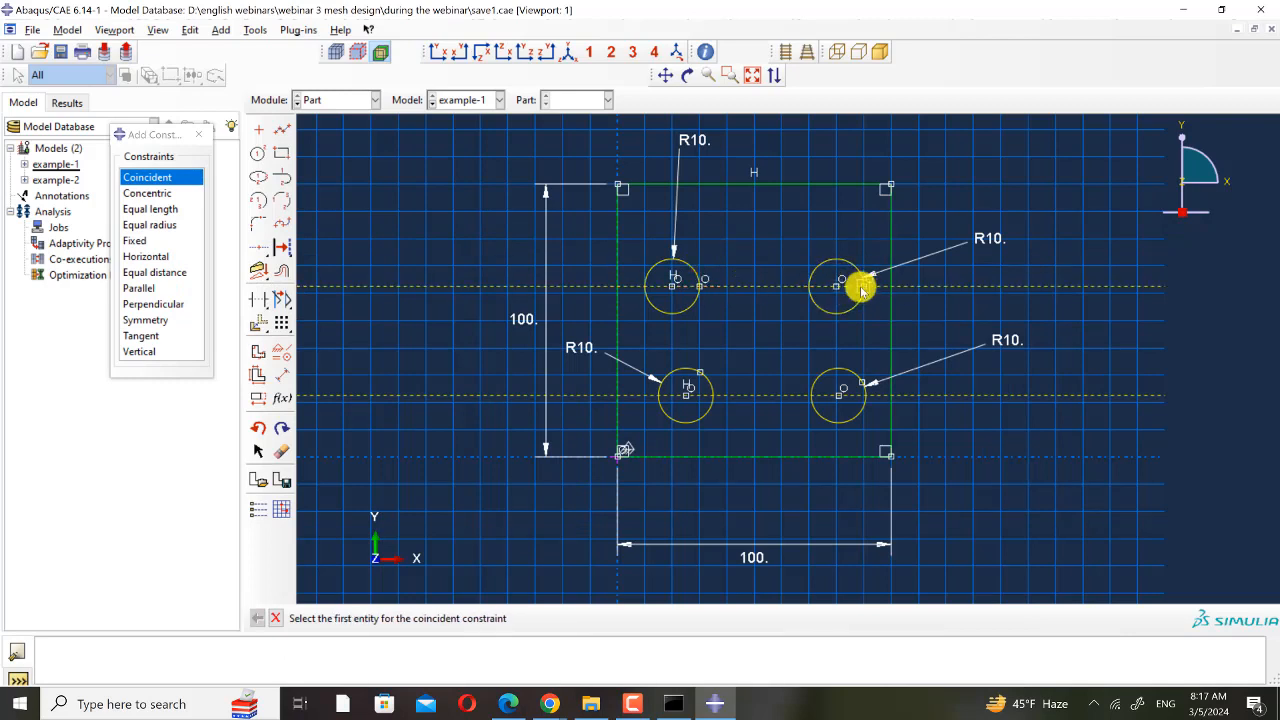
click(699, 372)
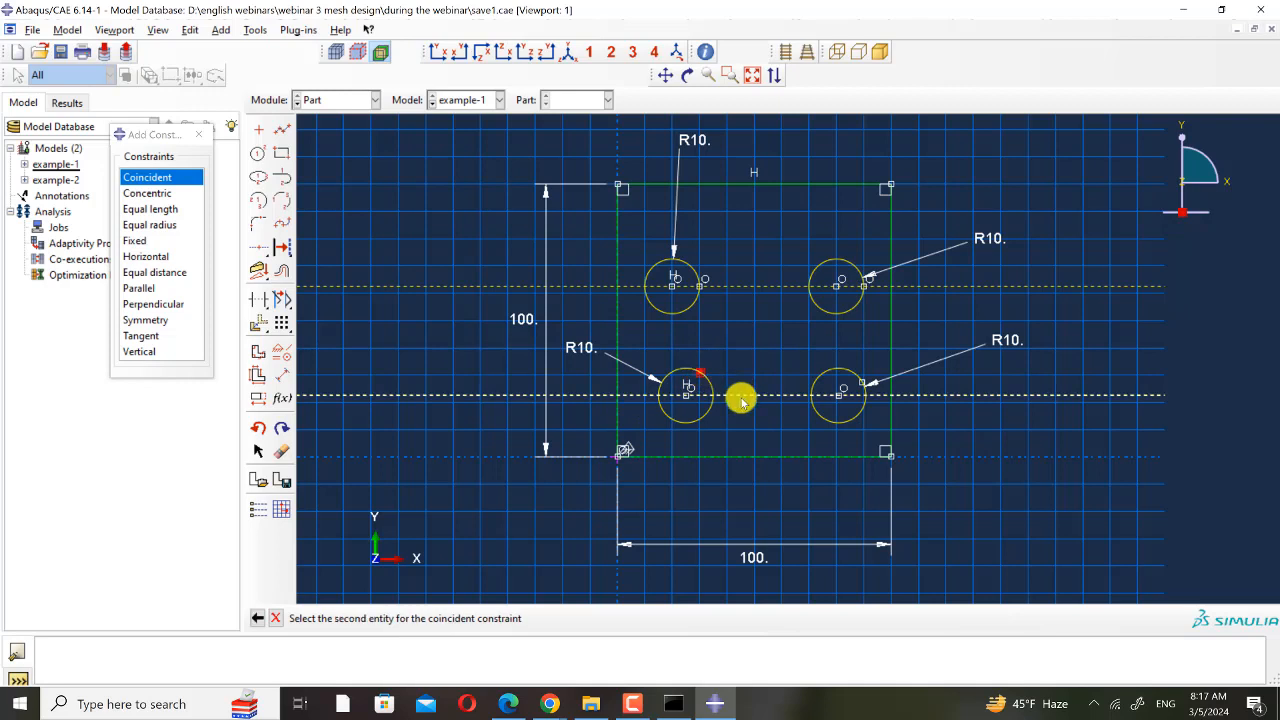
click(742, 398)
click(864, 386)
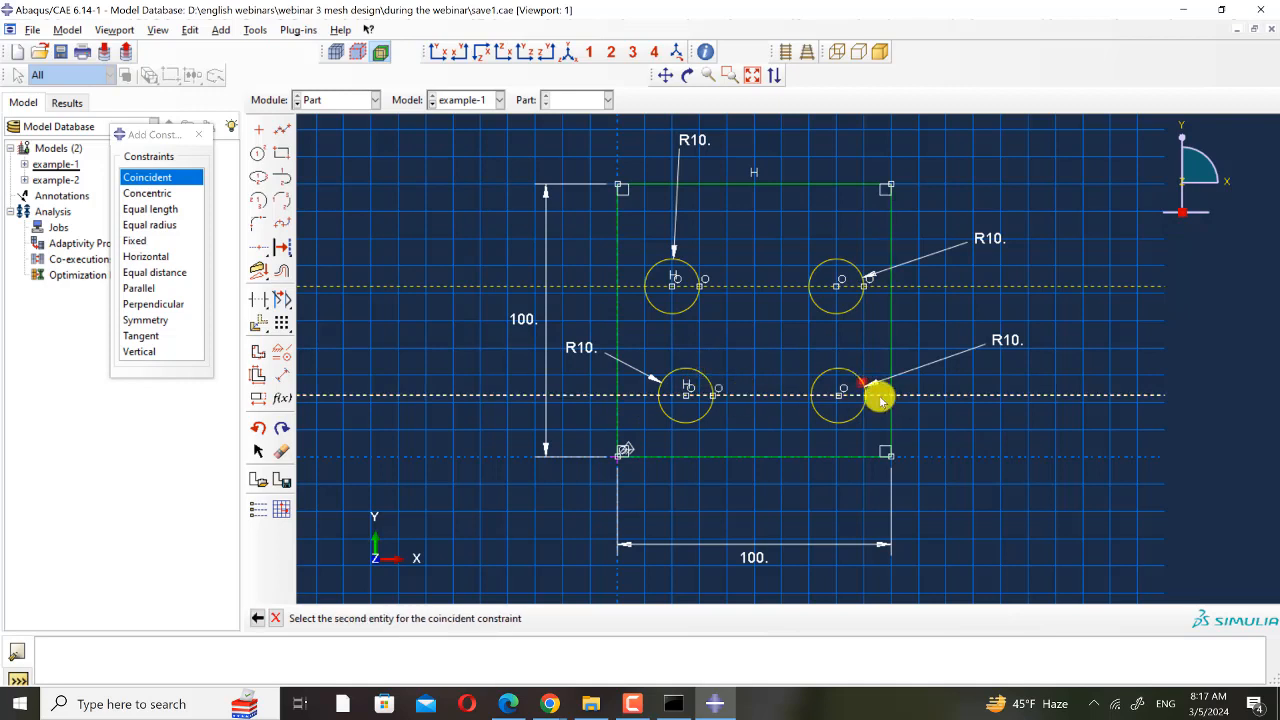
click(846, 397)
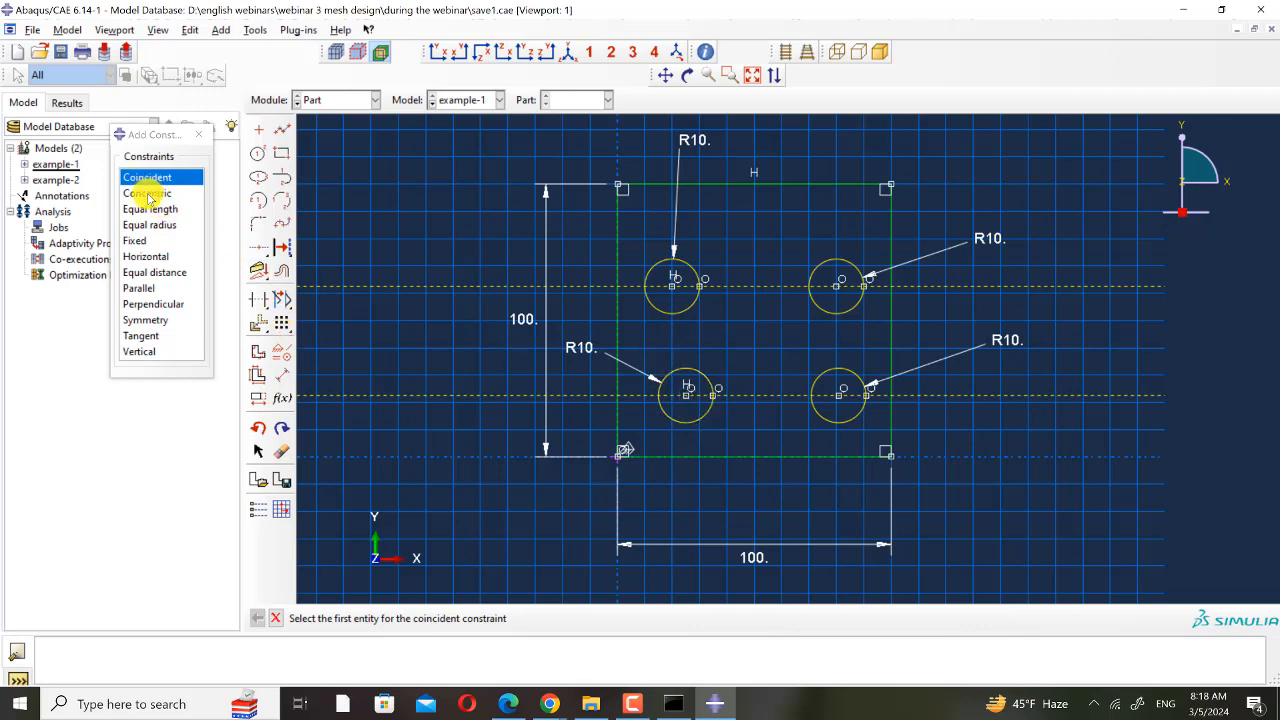
- Add a vertical construction line through the center of the upper-left circle
drag(262, 251, 323, 256)
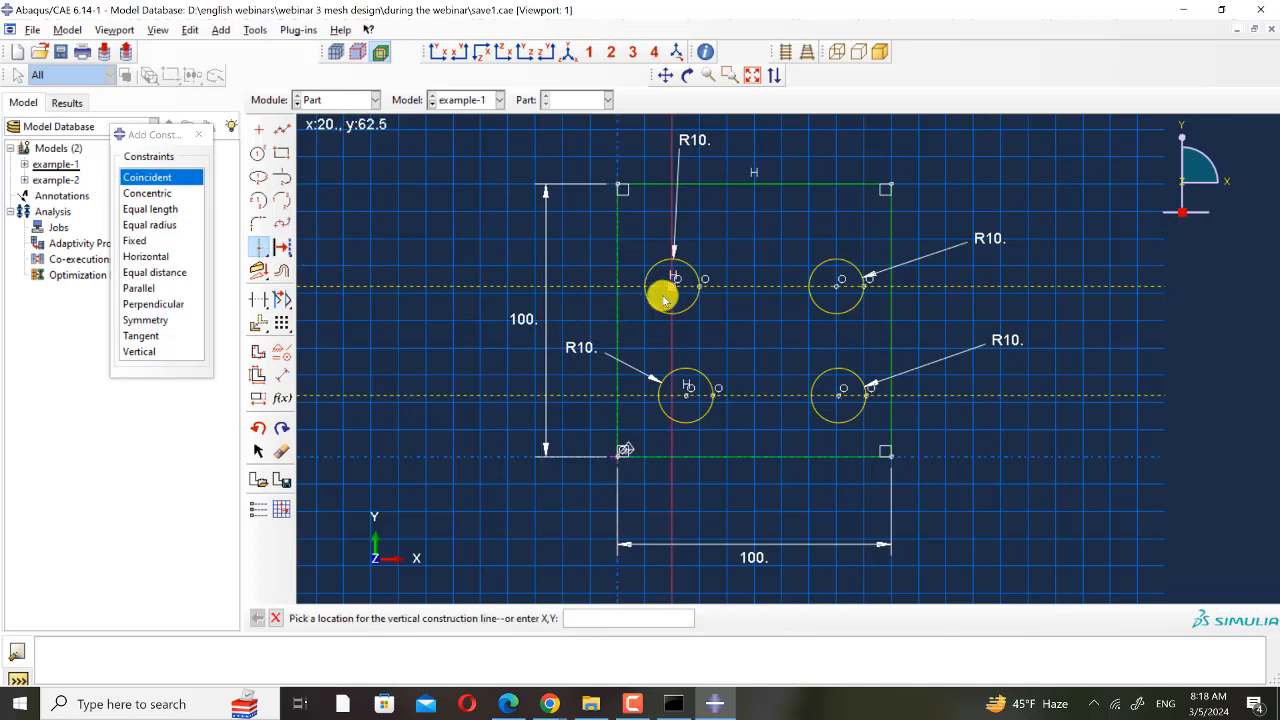
click(670, 285)
key(Escape)
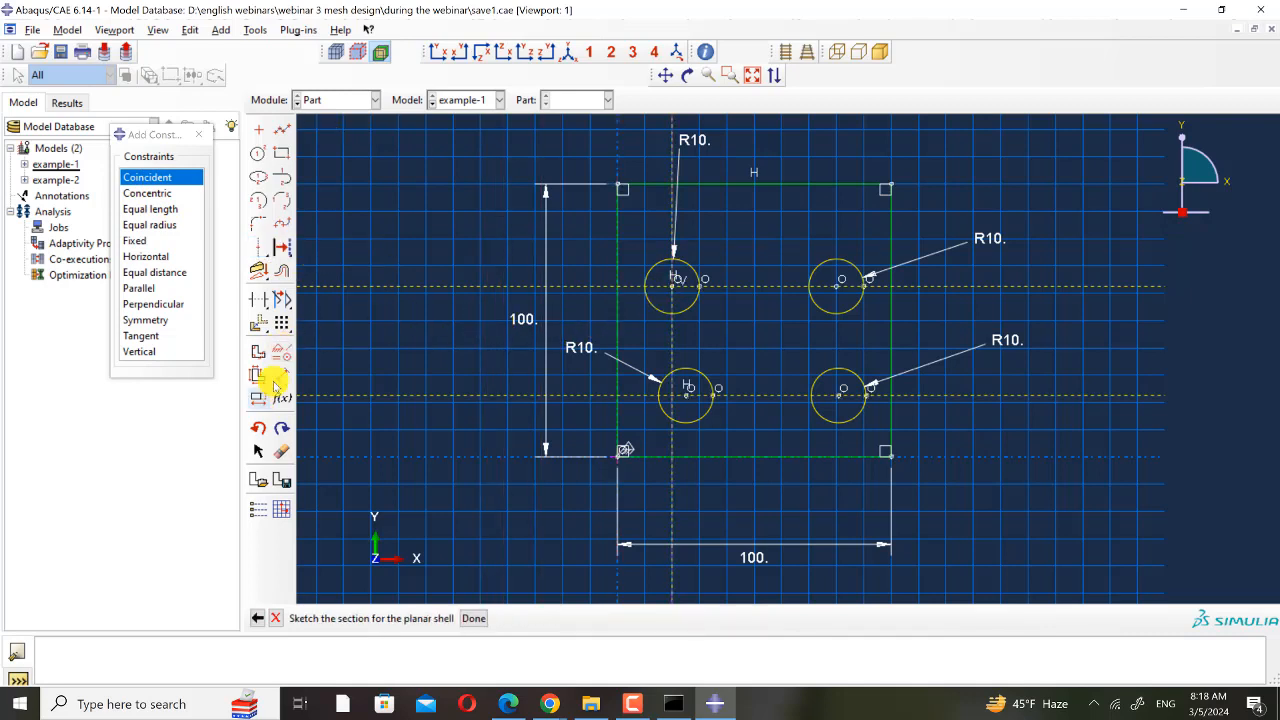
click(148, 193)
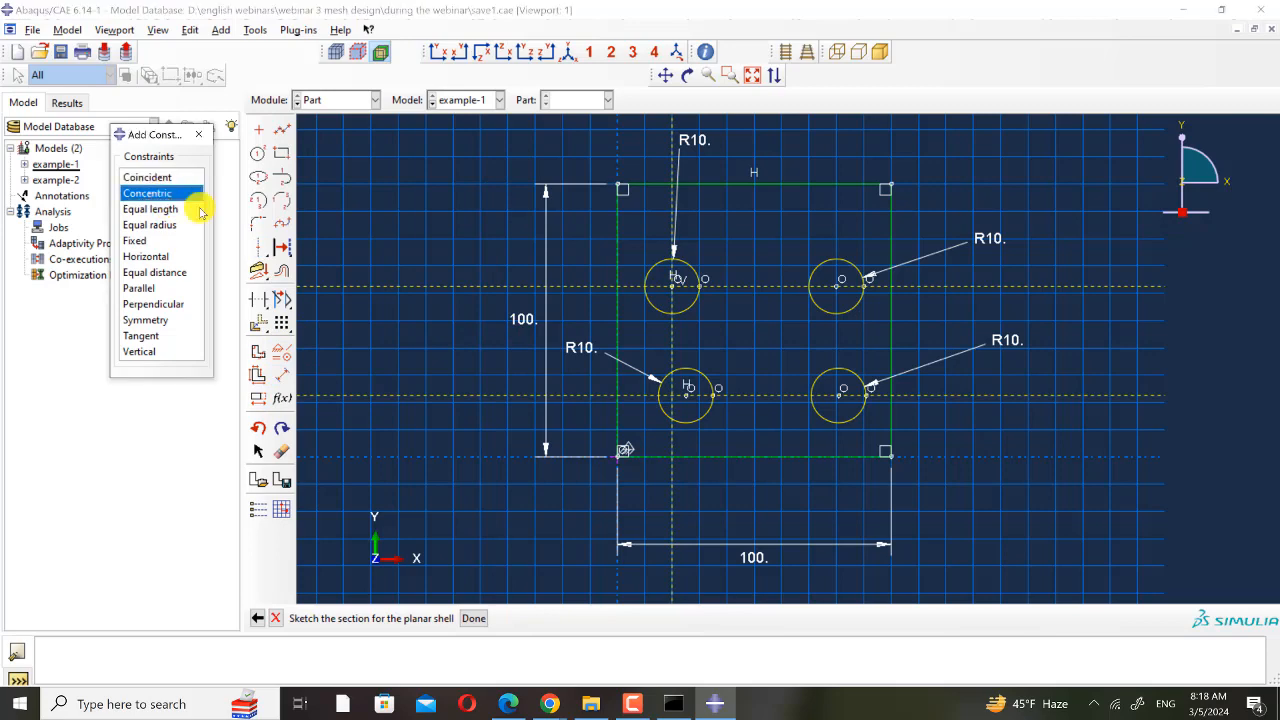
click(686, 400)
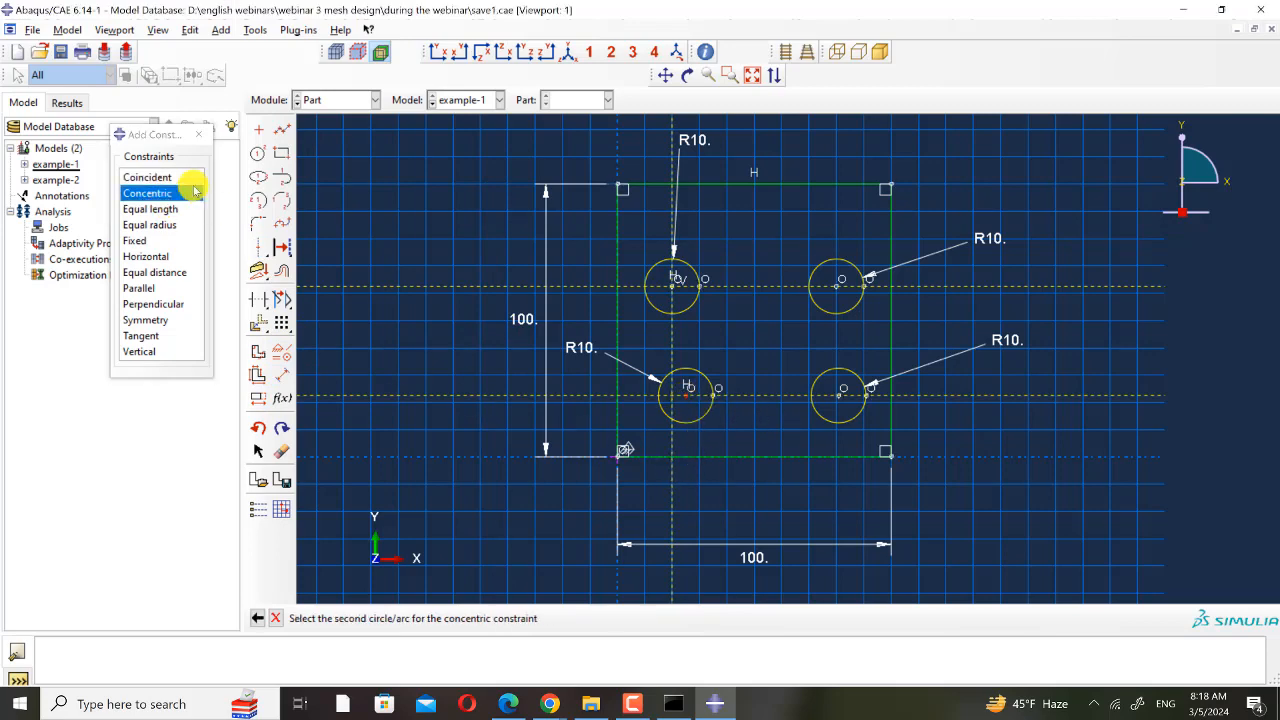
click(197, 135)
- Dimension the distance from the rectangle's upper edge to the upper horizontal construction line and set it to 25
click(507, 704)
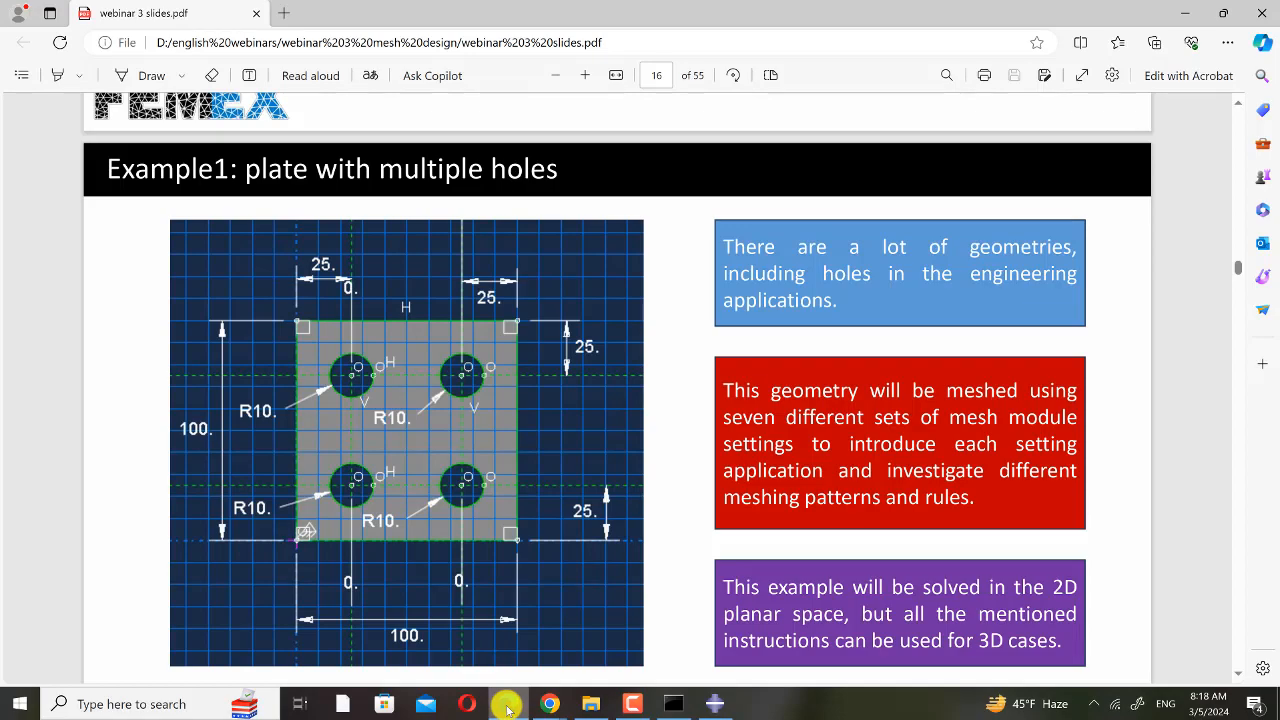
click(507, 704)
click(282, 375)
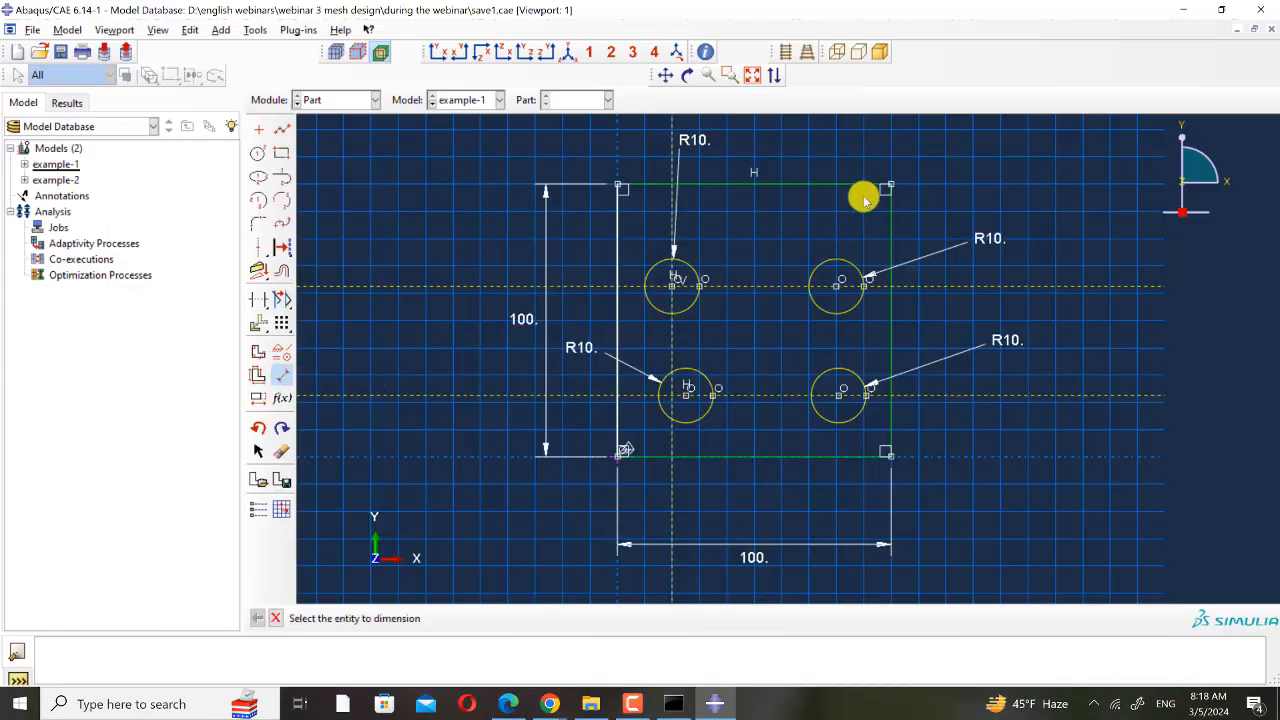
click(784, 190)
click(781, 284)
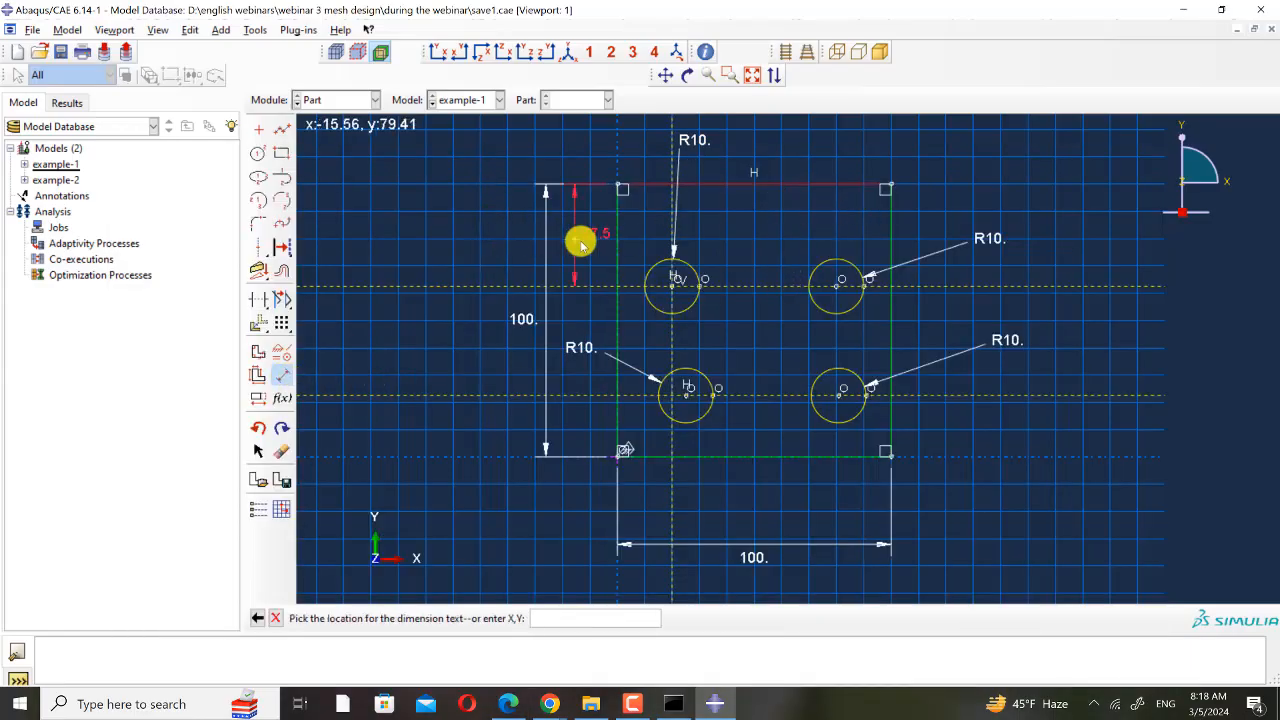
click(580, 247)
text(25)
key(Return)
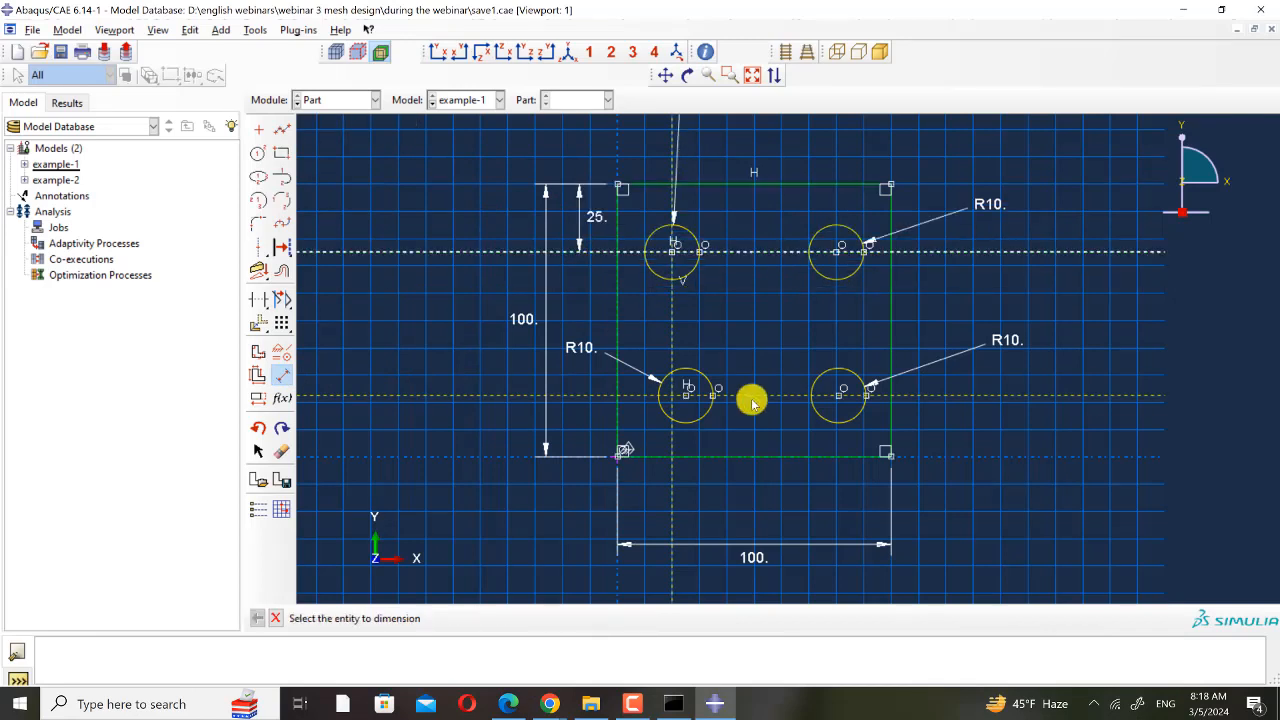
- Dimension the distance from the rectangle's lower edge to the lower horizontal construction line and set it to 25
click(760, 400)
click(766, 455)
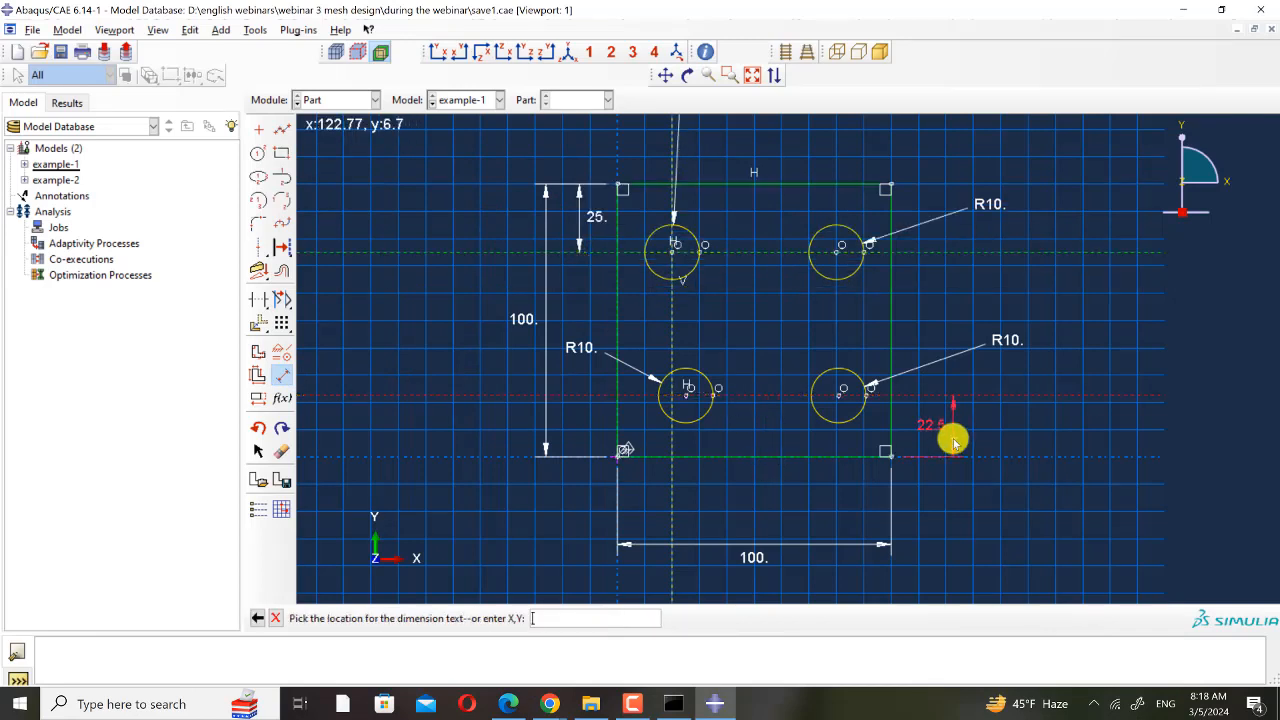
click(952, 439)
text(25)
key(Return)
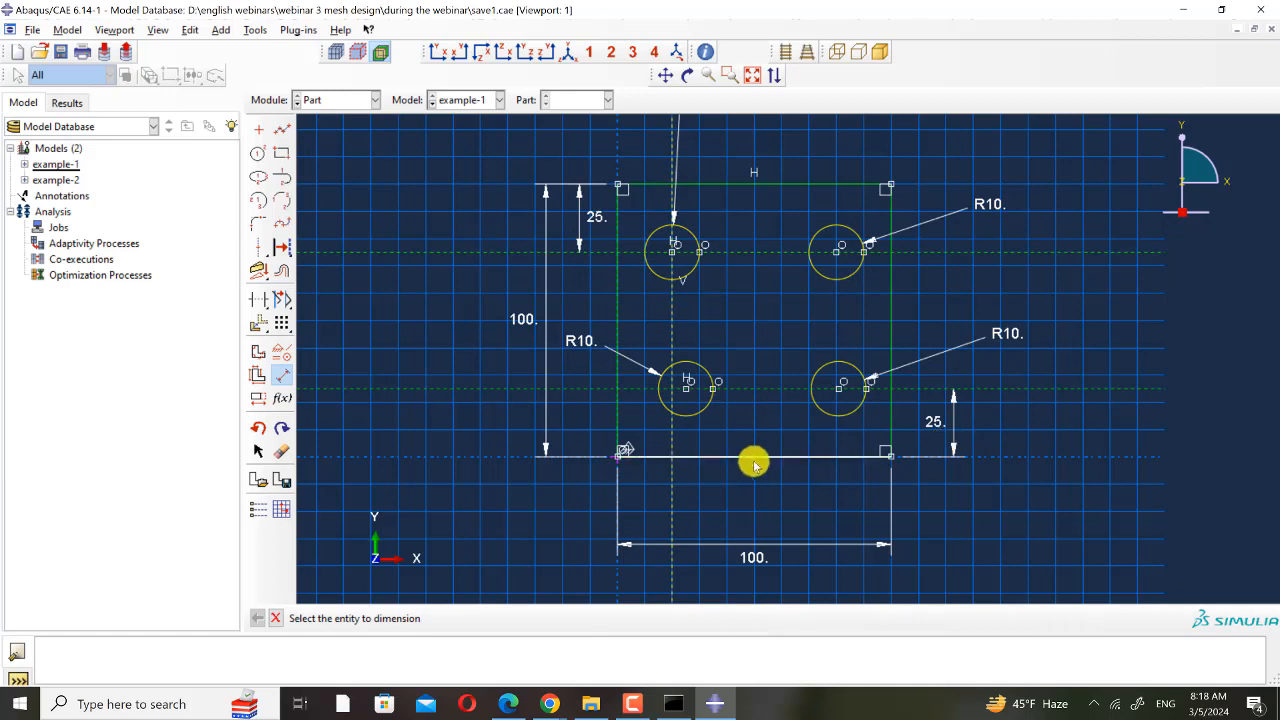
- Dimension the lower-left circle's center to the vertical construction line and set the distance to 0
click(686, 391)
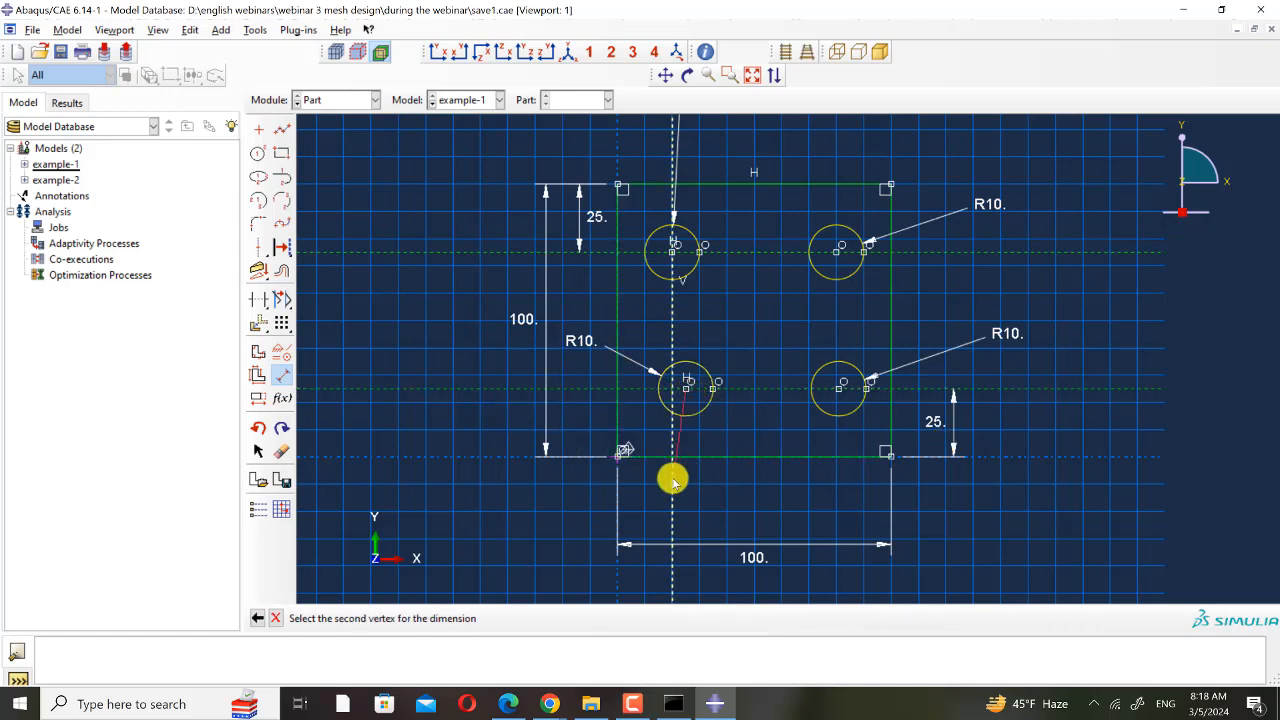
click(672, 462)
click(693, 506)
text(0)
key(Return)
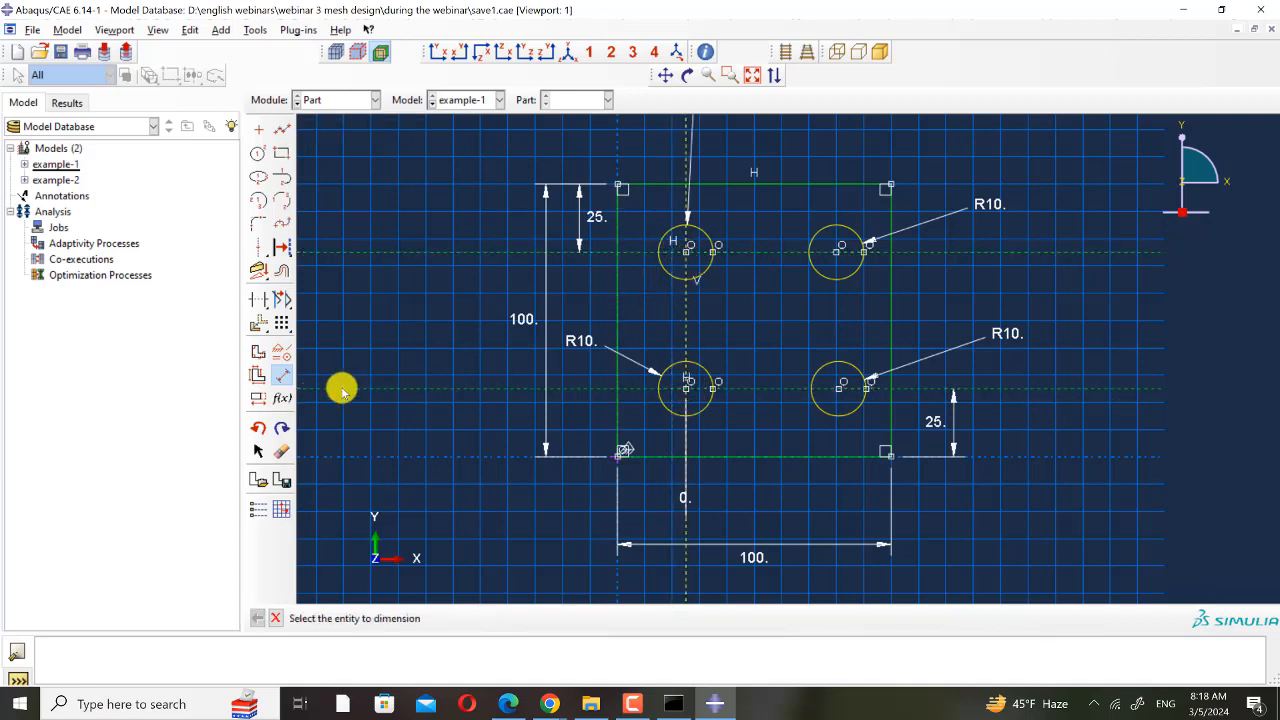
- Test-move the upper-left circle, and set the distance from the rectangle's left edge to the vertical construction line to 25
click(258, 451)
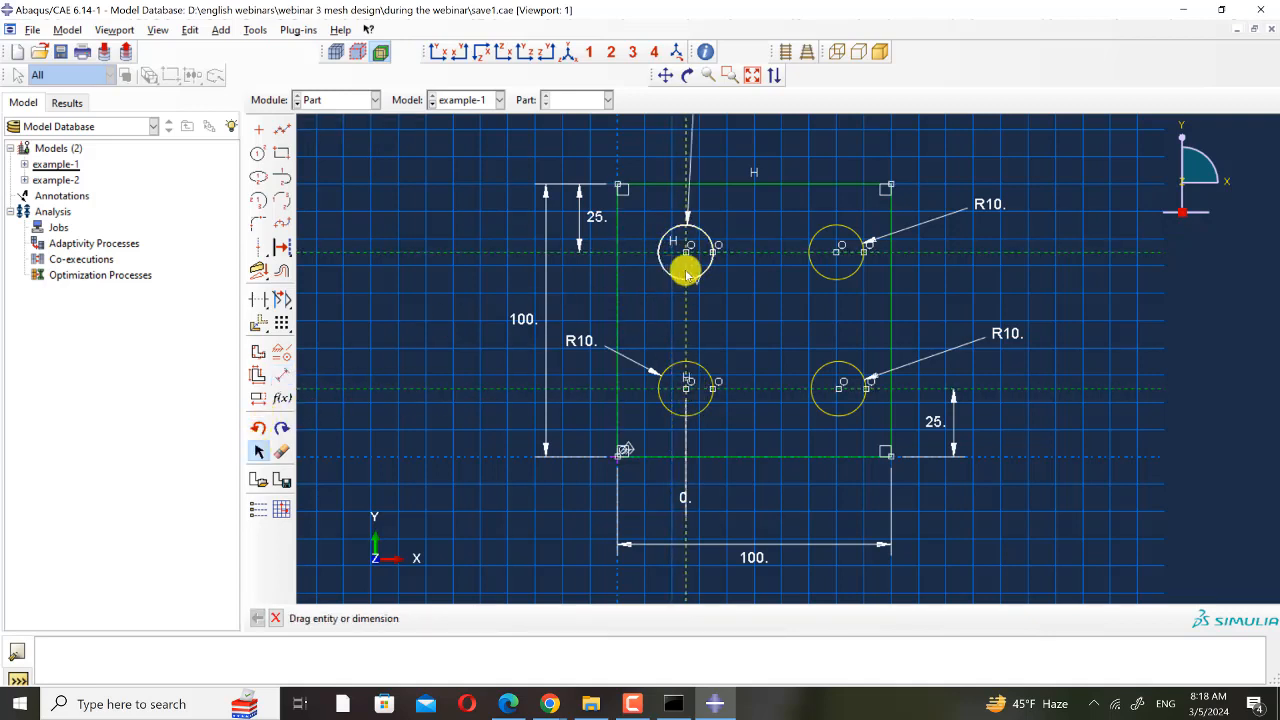
mouse_move(686, 266)
mouse_down()
mouse_move(720, 271)
mouse_move(677, 272)
mouse_move(700, 250)
mouse_up()
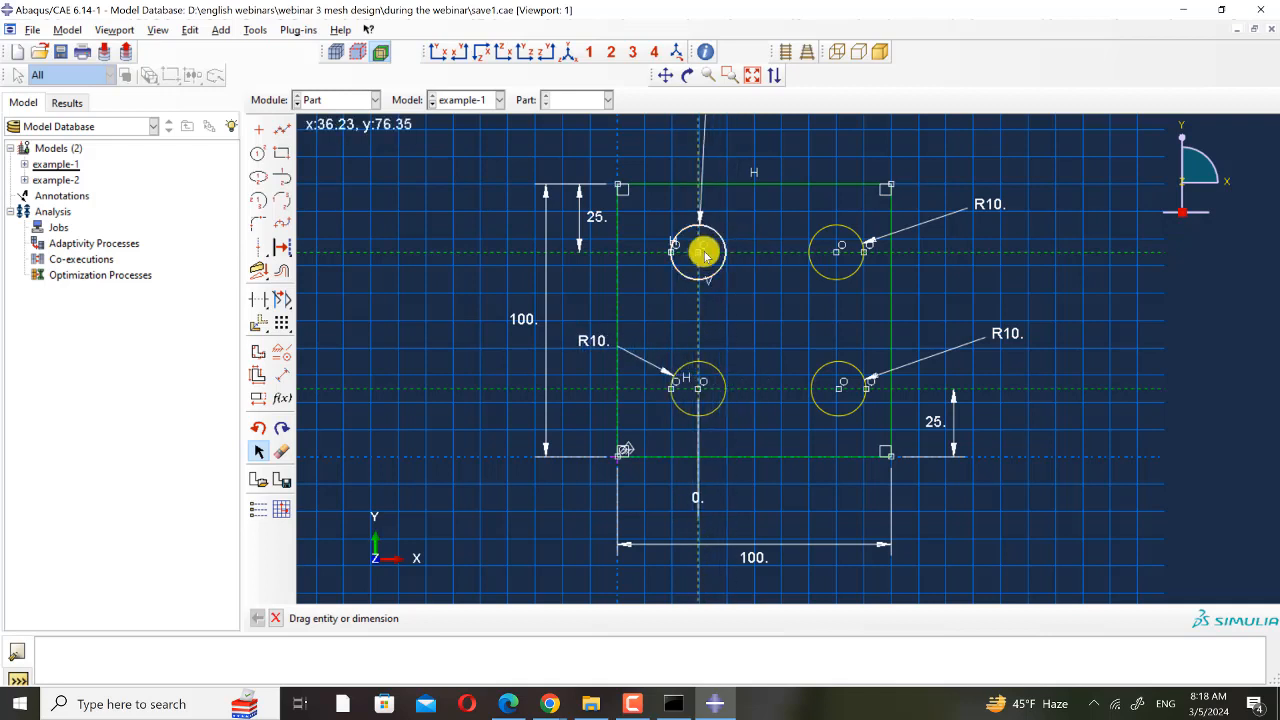
click(281, 374)
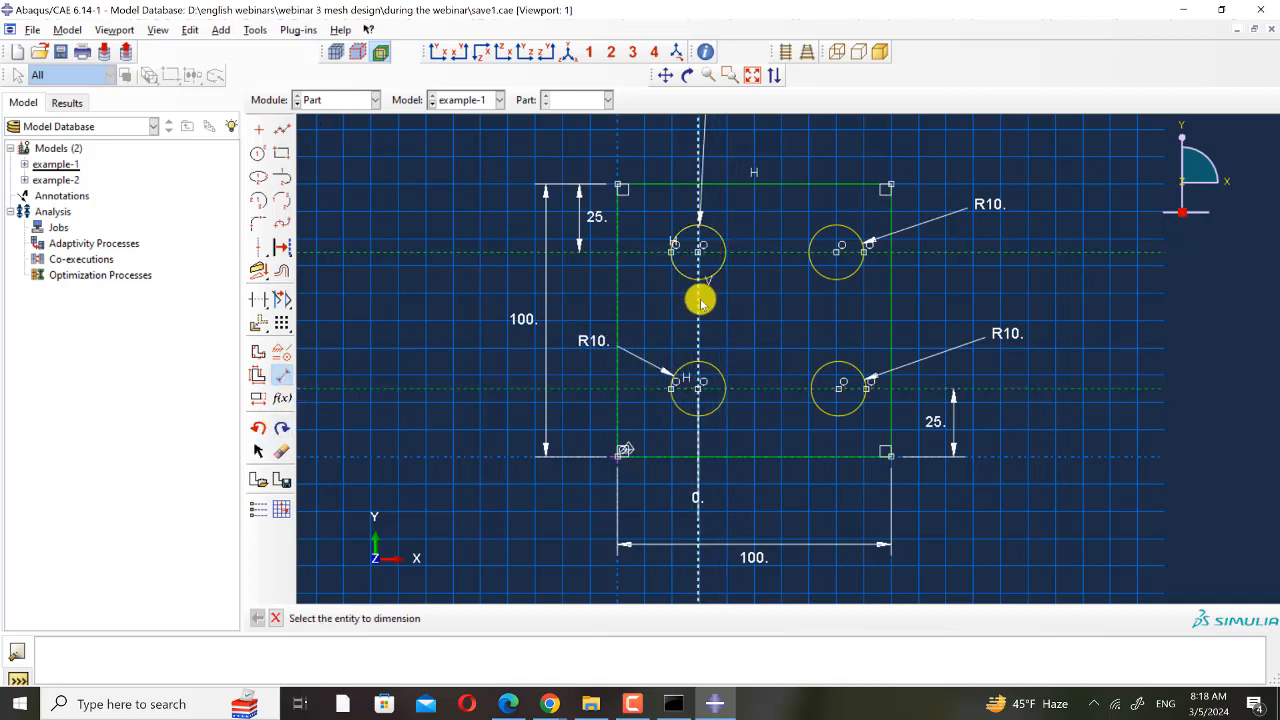
click(700, 302)
click(619, 315)
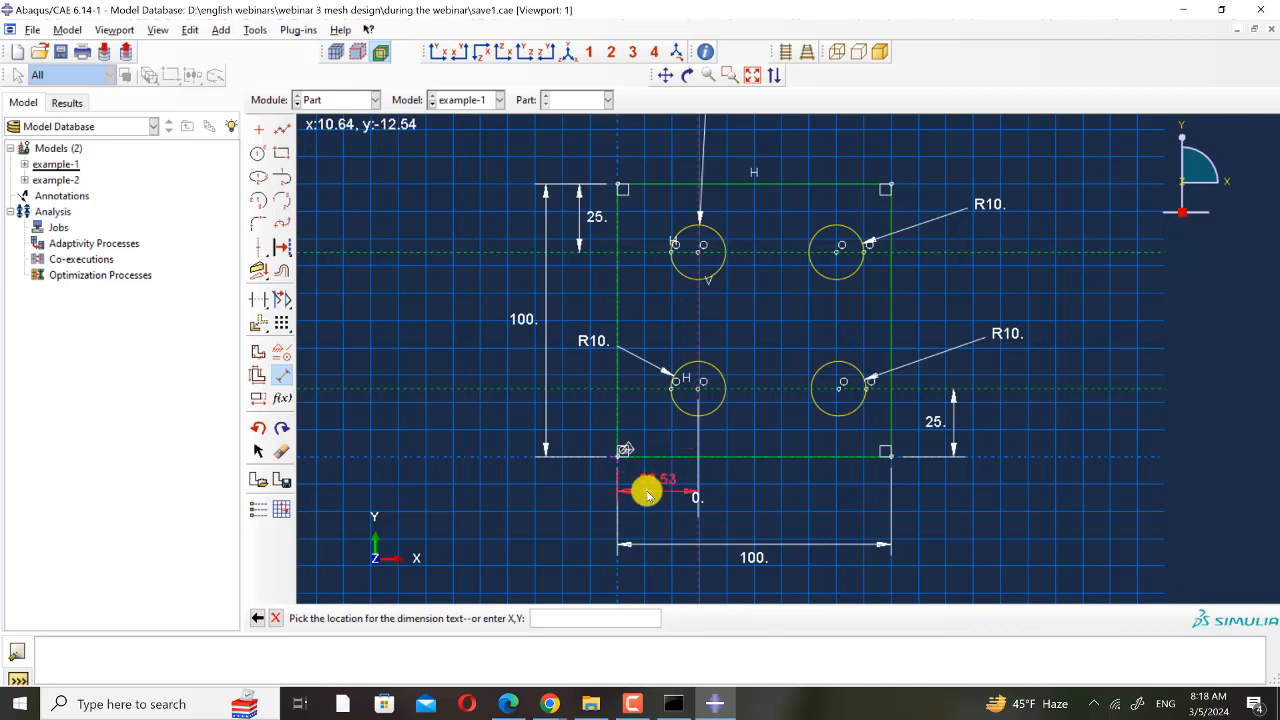
click(647, 493)
text(25)
key(Return)
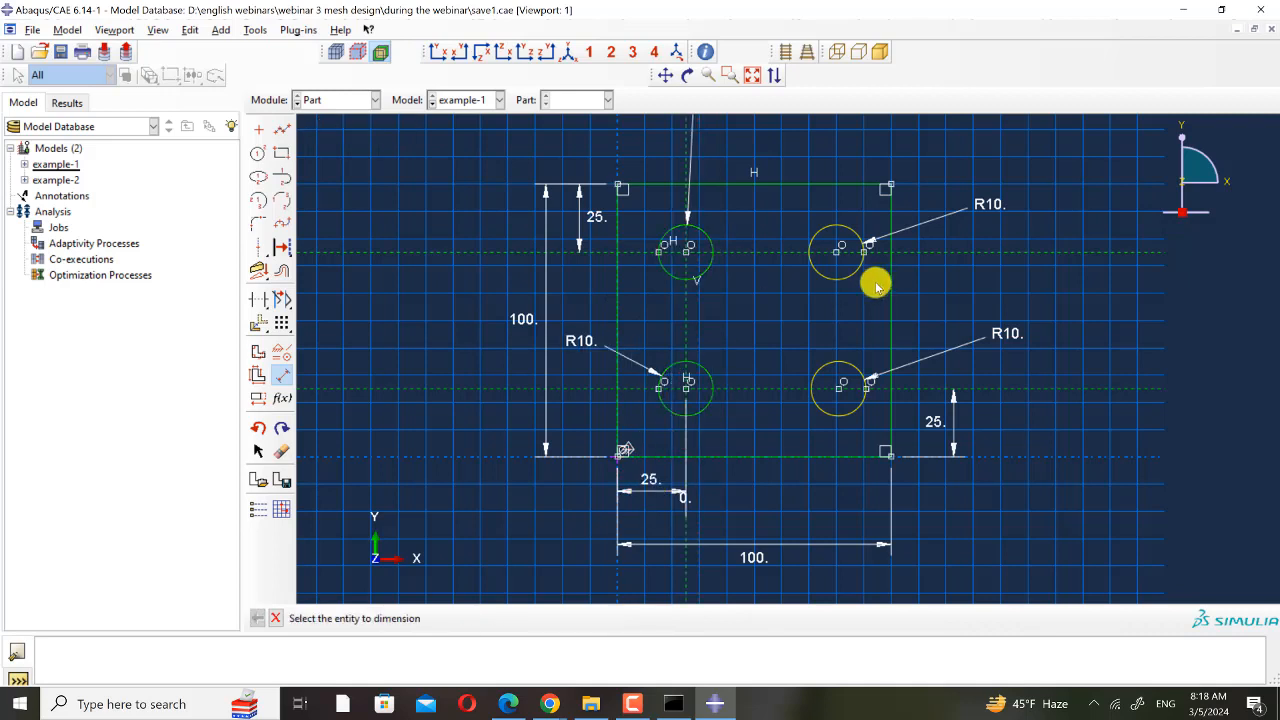
- Add a vertical construction line through the center of the upper-right circle
scroll(870, 288, up, 1)
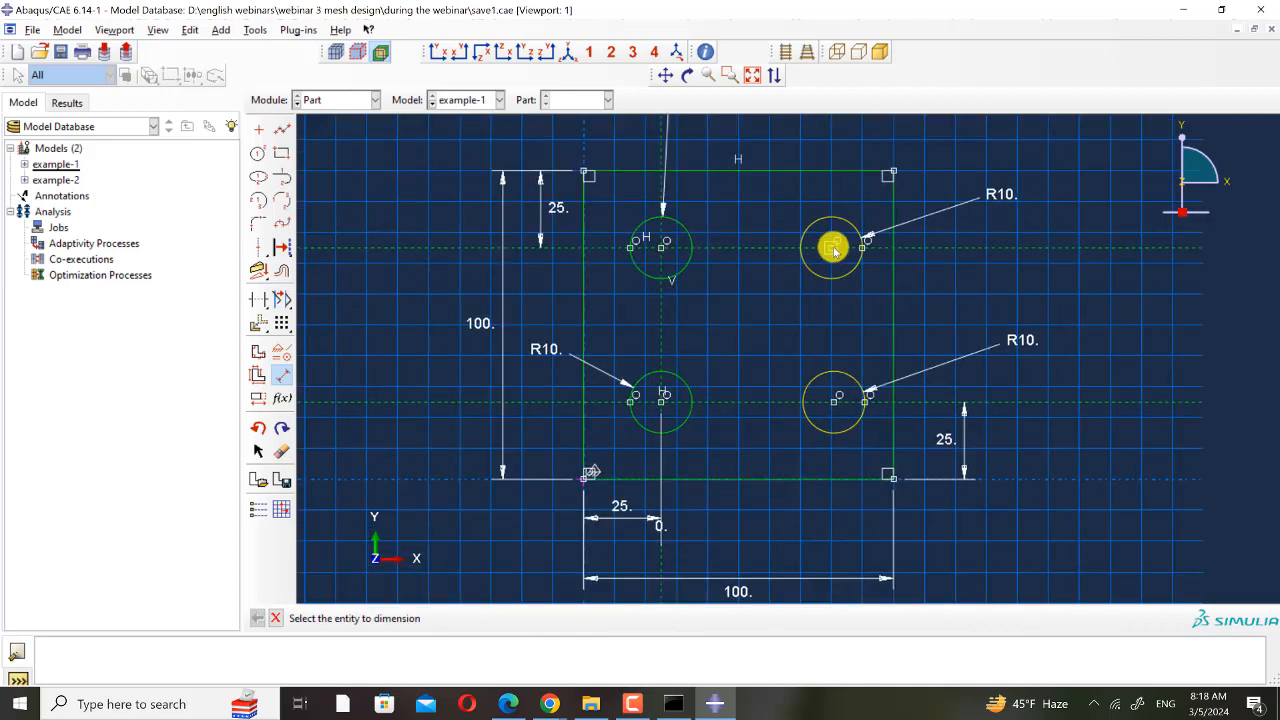
click(834, 251)
key(Escape)
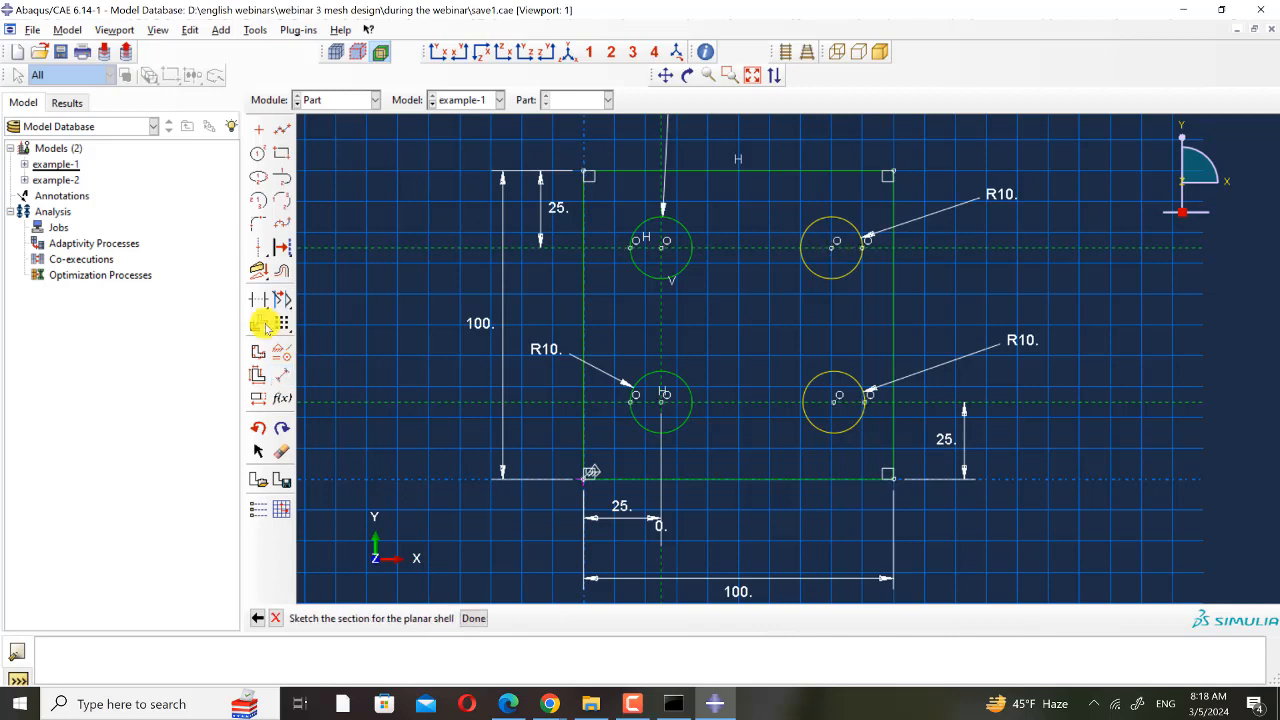
click(258, 250)
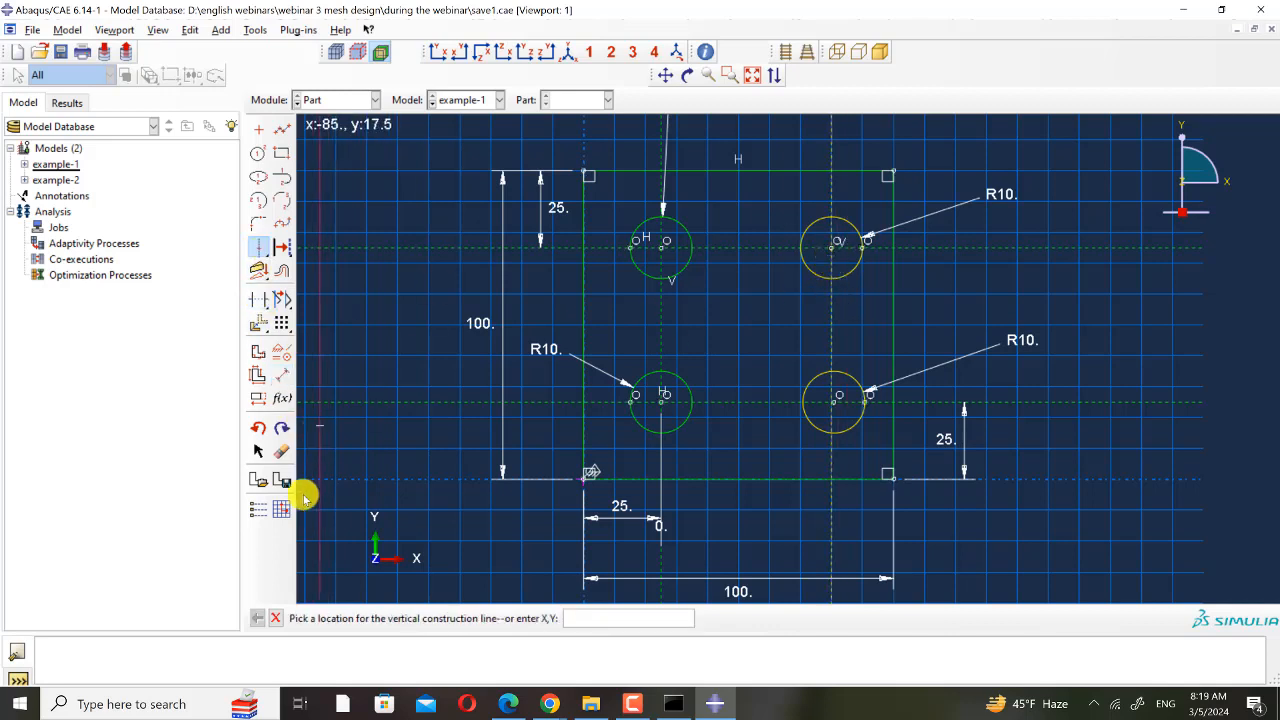
- Dimension the lower-right circle's center to the vertical construction line through the upper-right circle and set the distance to 0
click(282, 375)
click(835, 403)
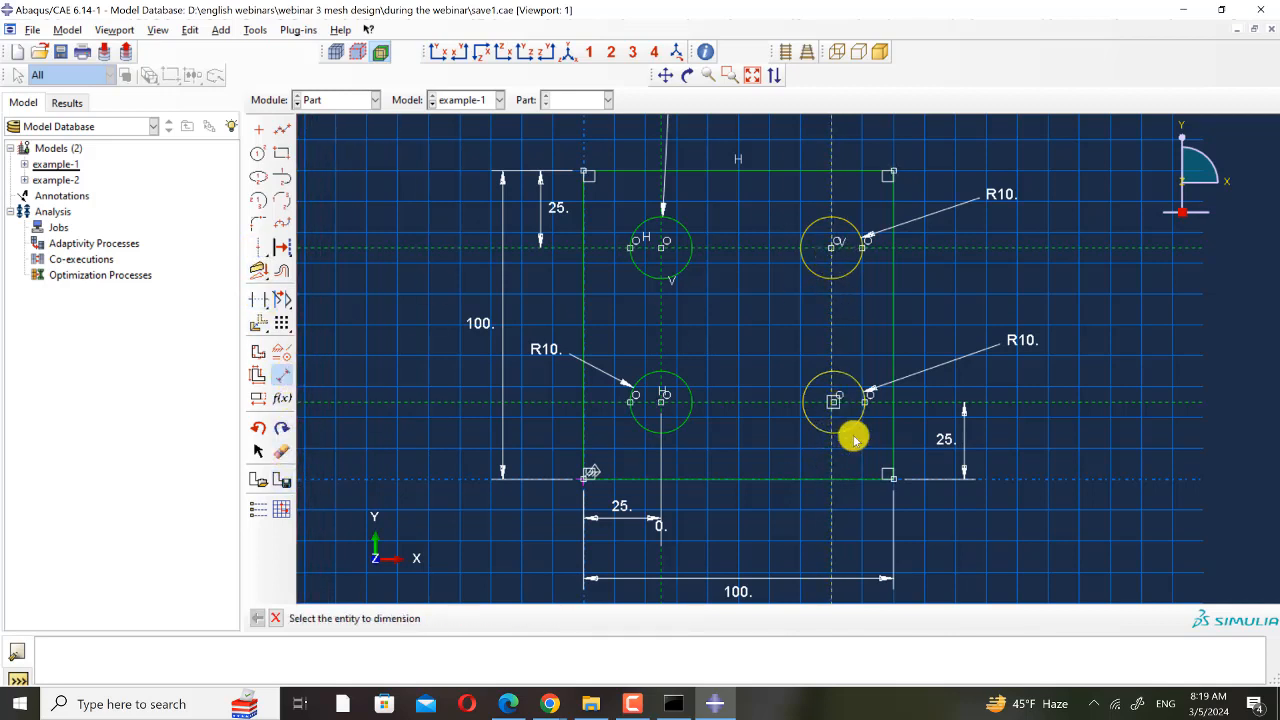
click(831, 508)
click(862, 531)
text(0)
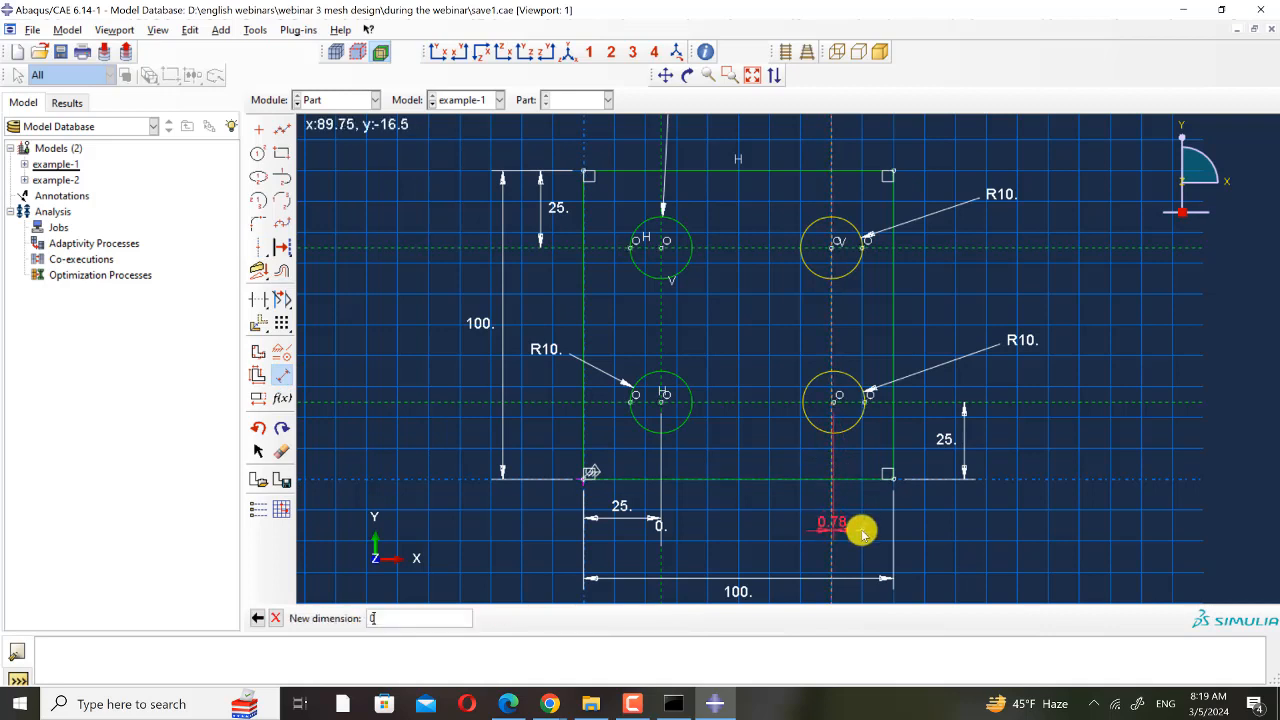
key(Return)
- Dimension the distance from that vertical construction line to the rectangle's right edge and set it to 25
click(835, 315)
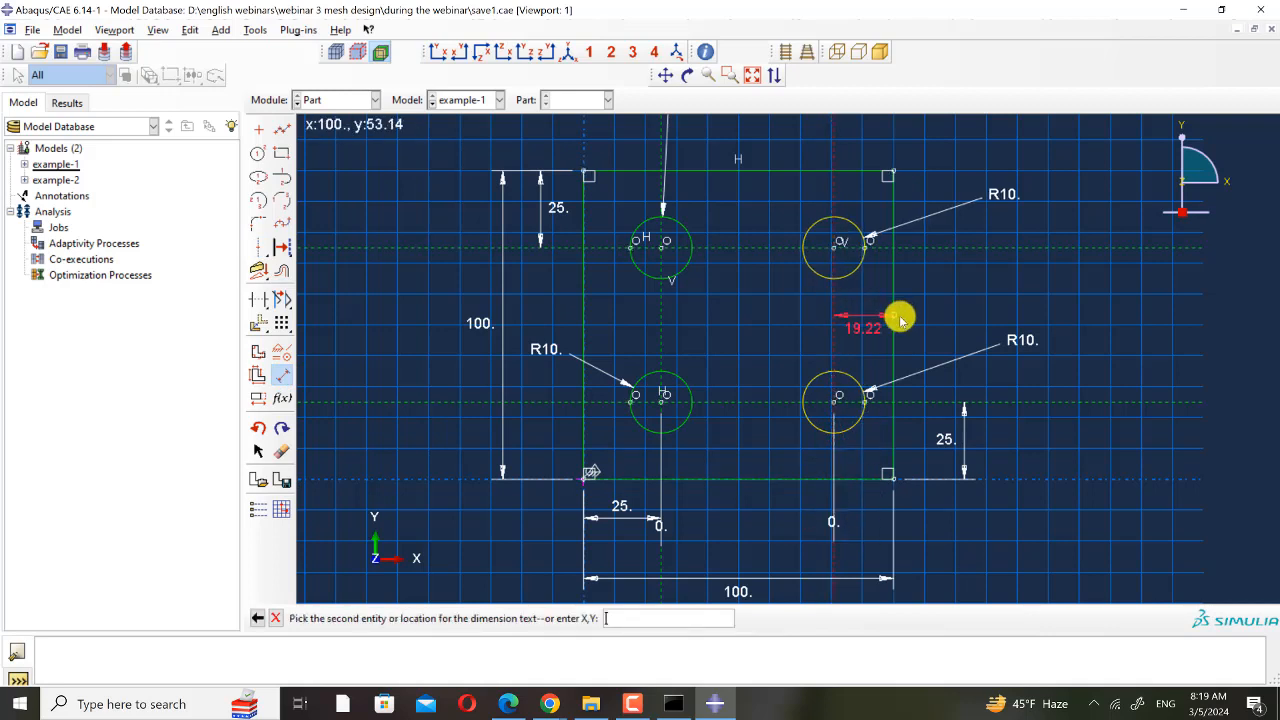
click(899, 316)
click(900, 133)
text(25)
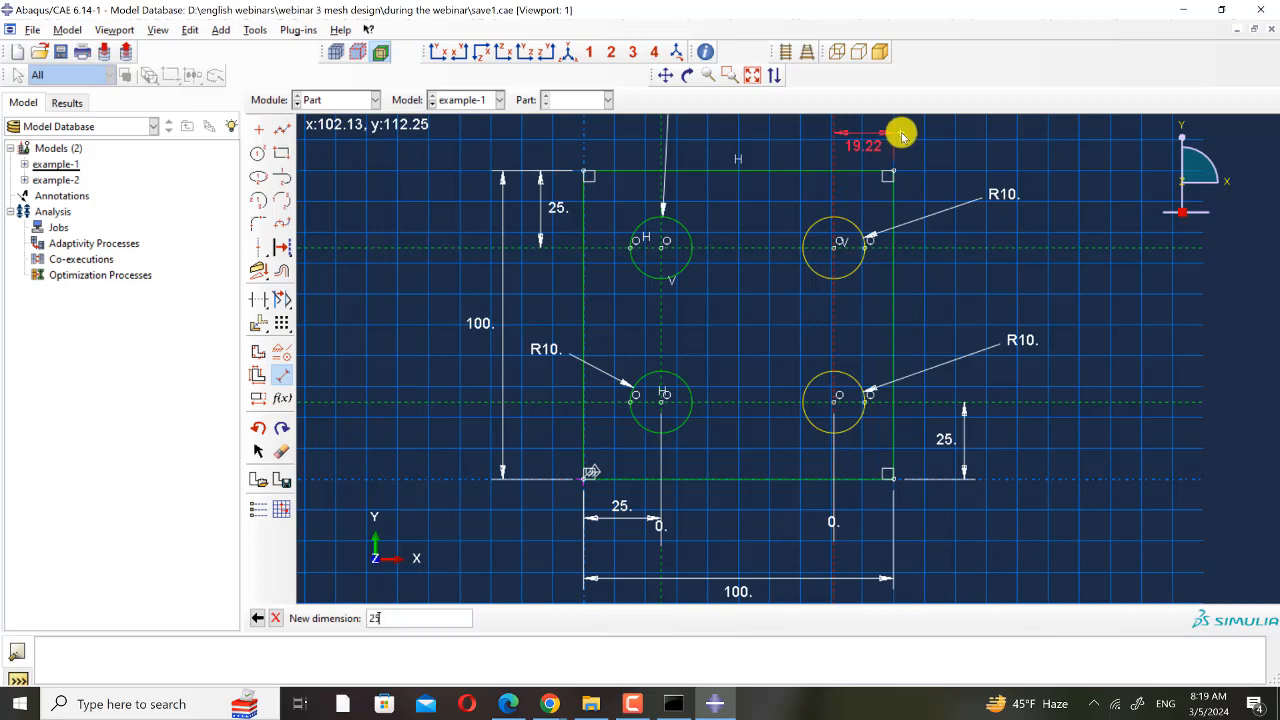
key(Return)
- Finish the planar shell sketch to create the plate with four holes, and switch to the Mesh module
scroll(705, 440, up, 5)
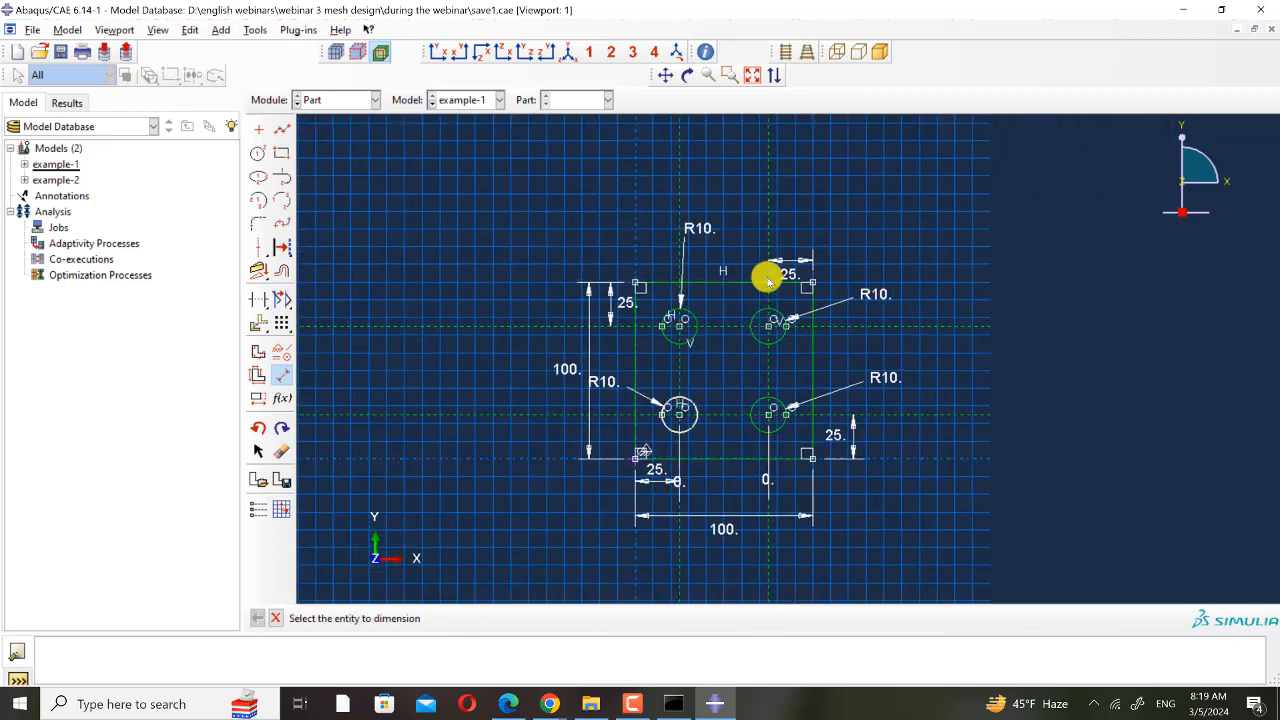
scroll(764, 277, down, 3)
scroll(766, 277, up, 1)
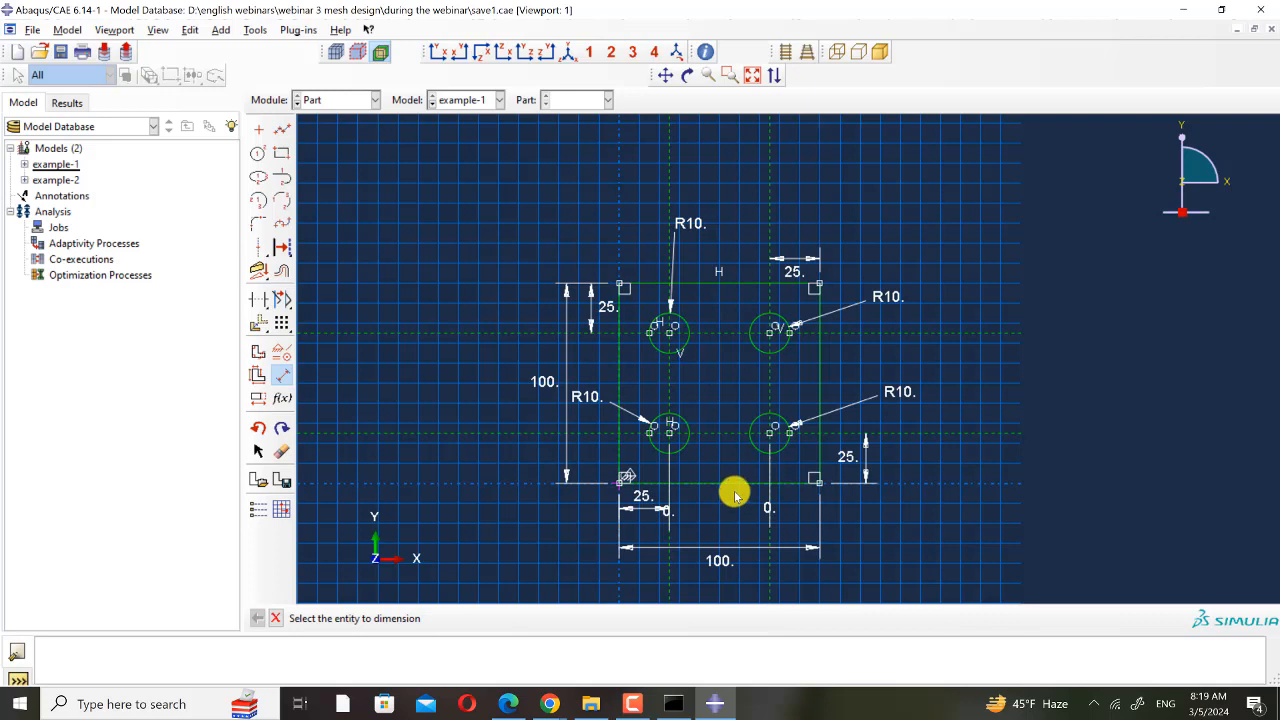
middle_click(710, 381)
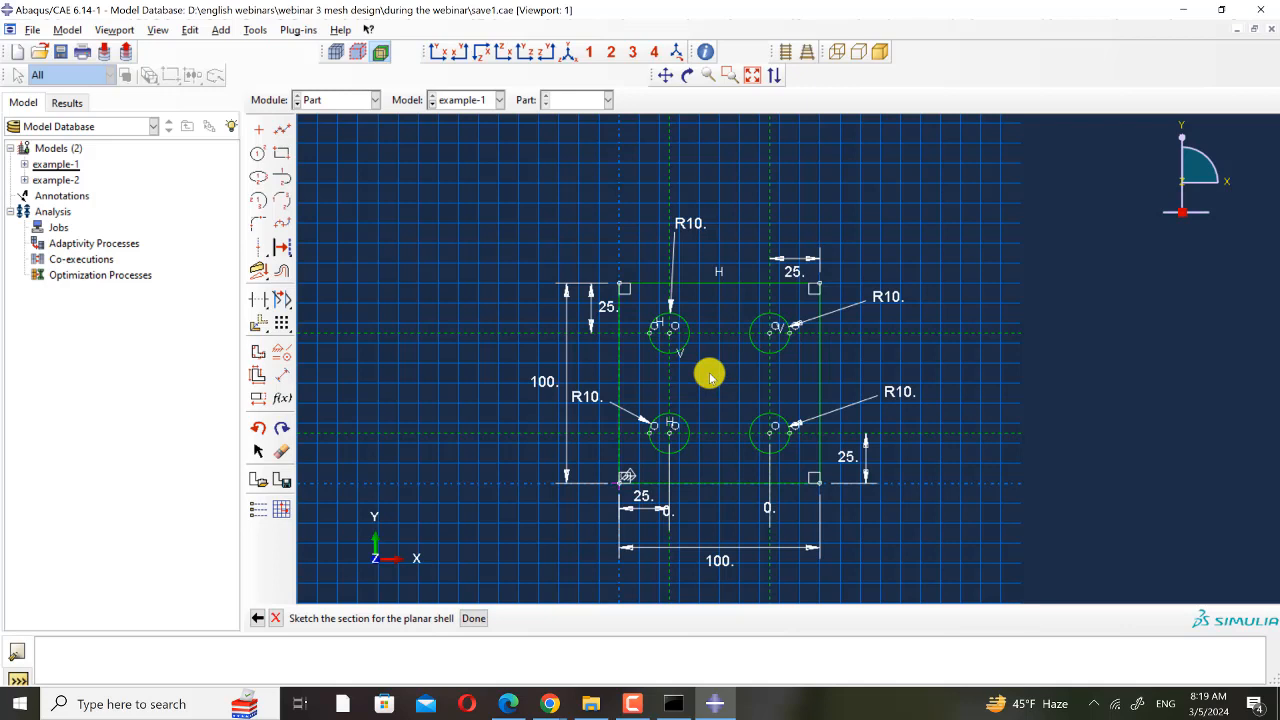
click(473, 618)
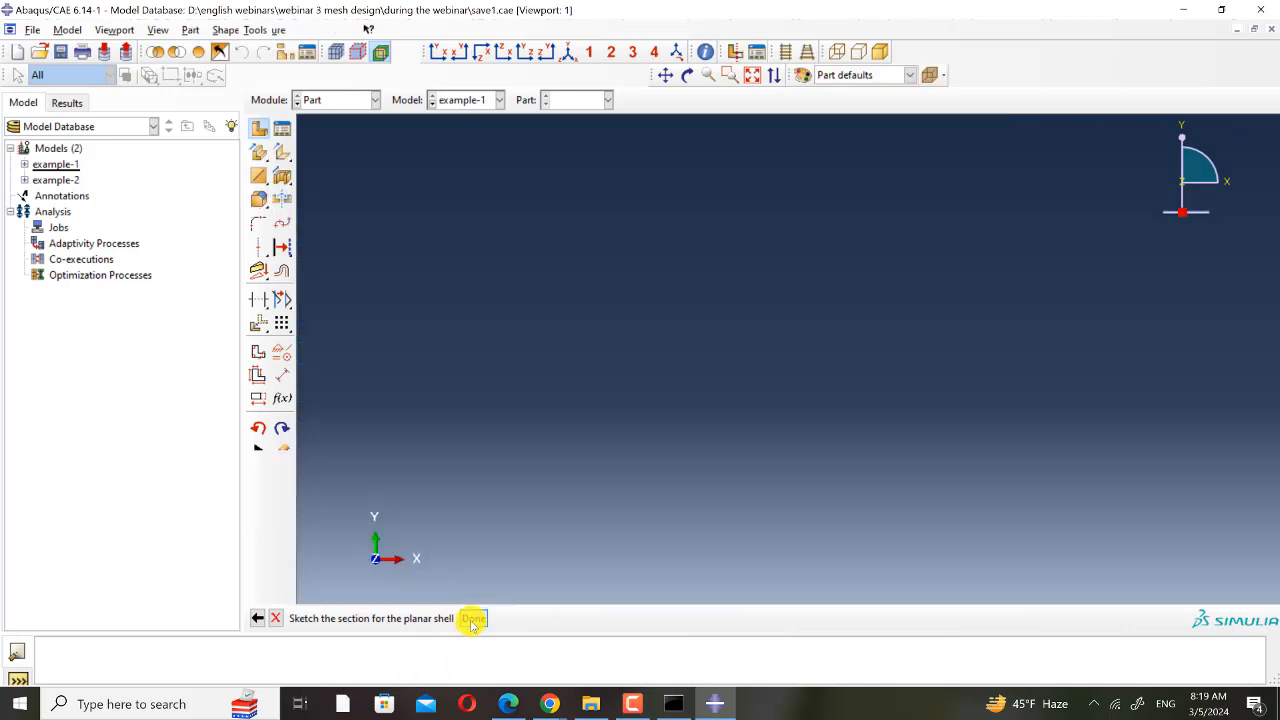
scroll(451, 380, down, 3)
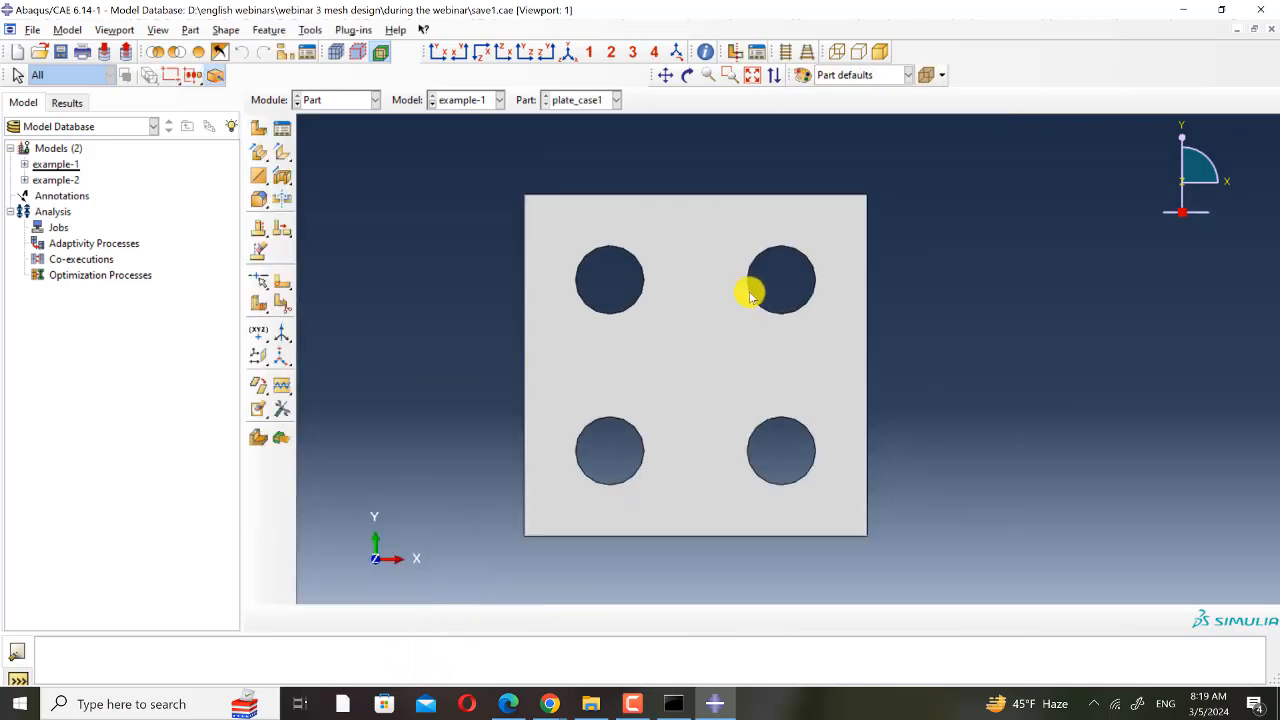
click(343, 100)
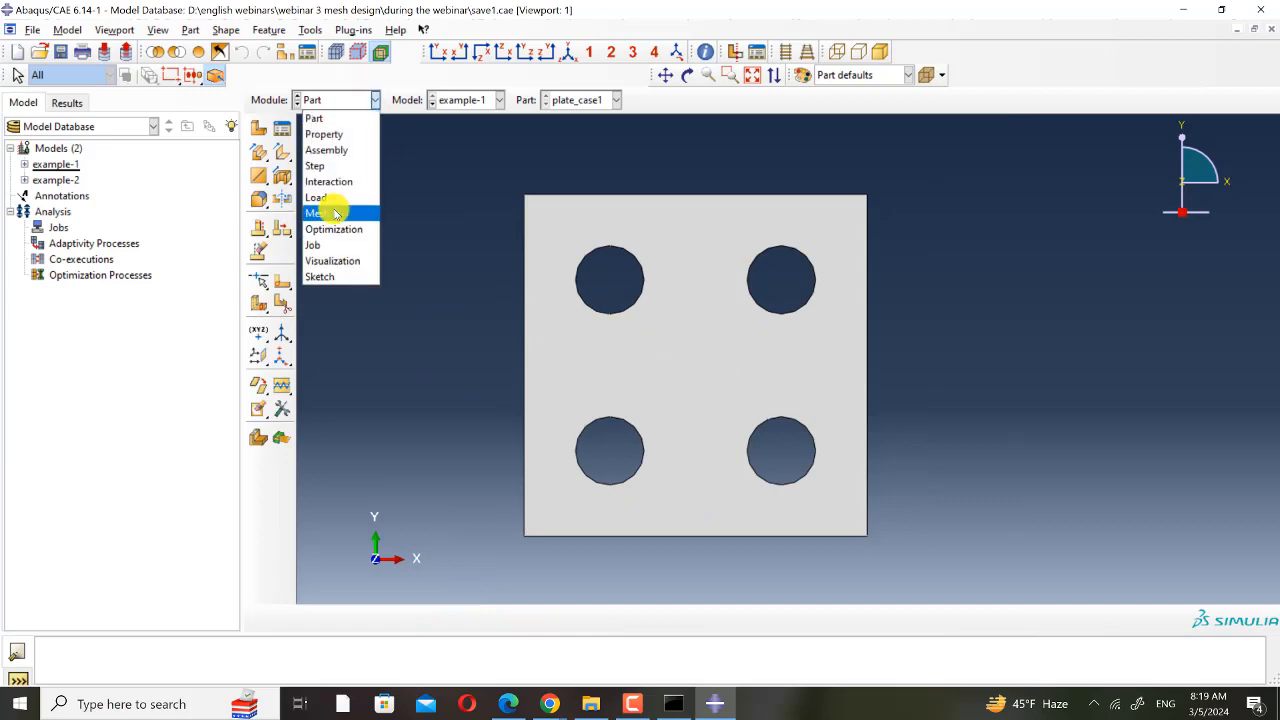
click(335, 213)
- Check the Google Meet call in Chrome and return to Abaqus/CAE
mouse_move(552, 703)
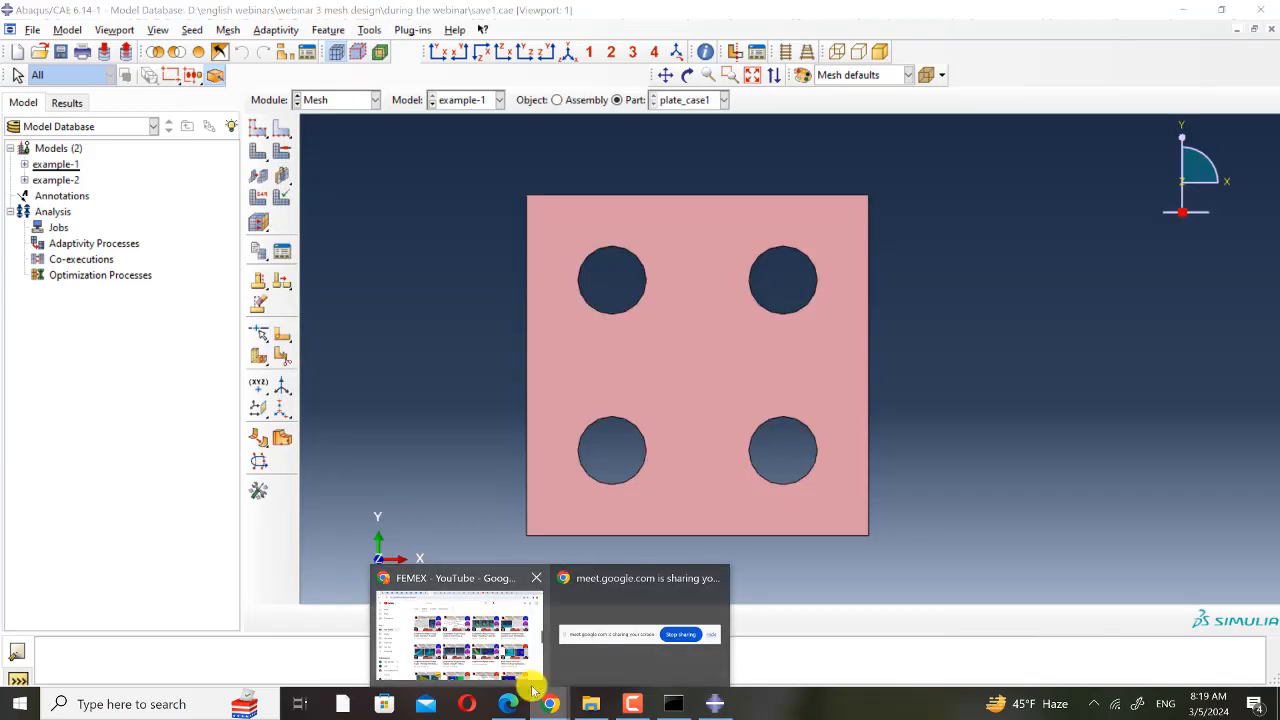
click(460, 610)
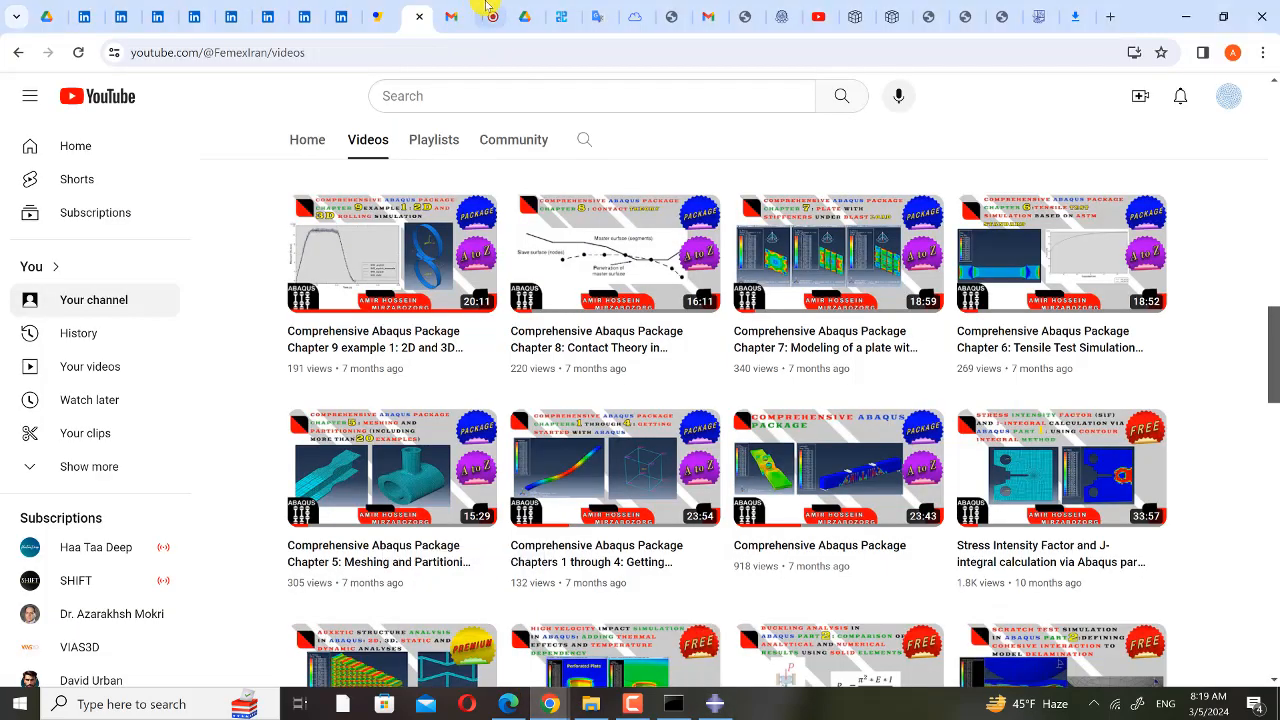
click(488, 12)
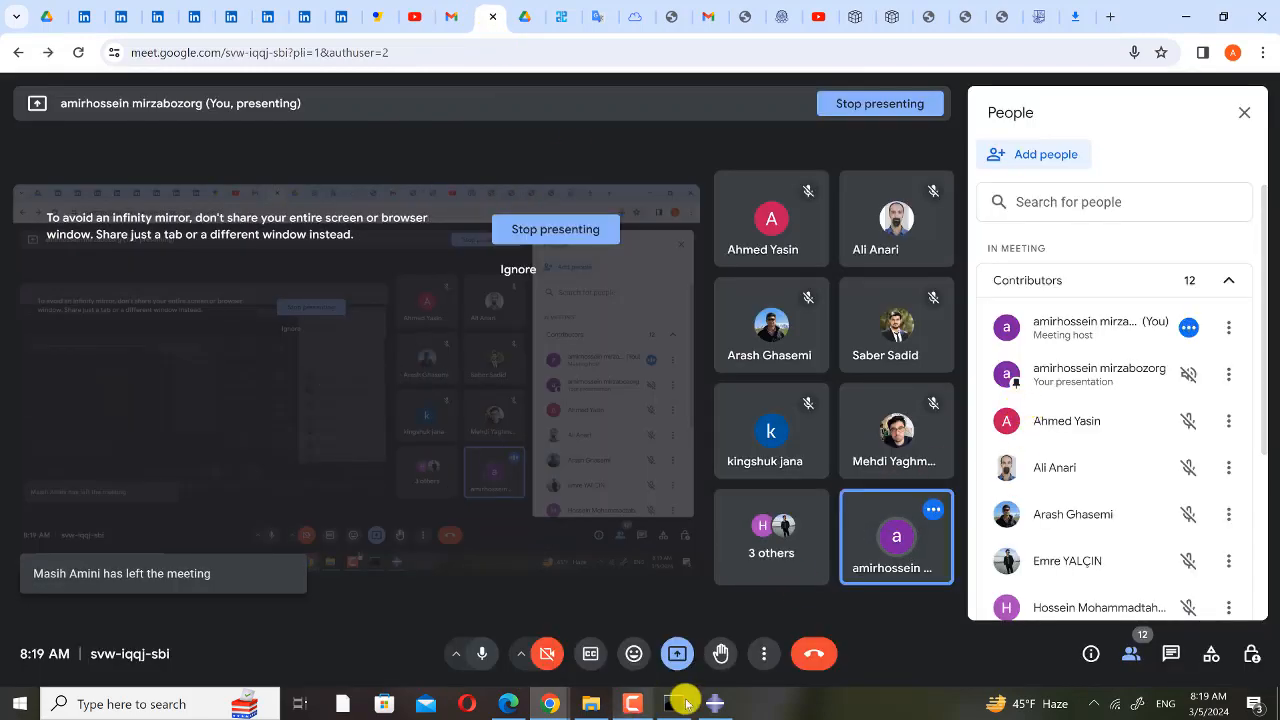
click(718, 705)
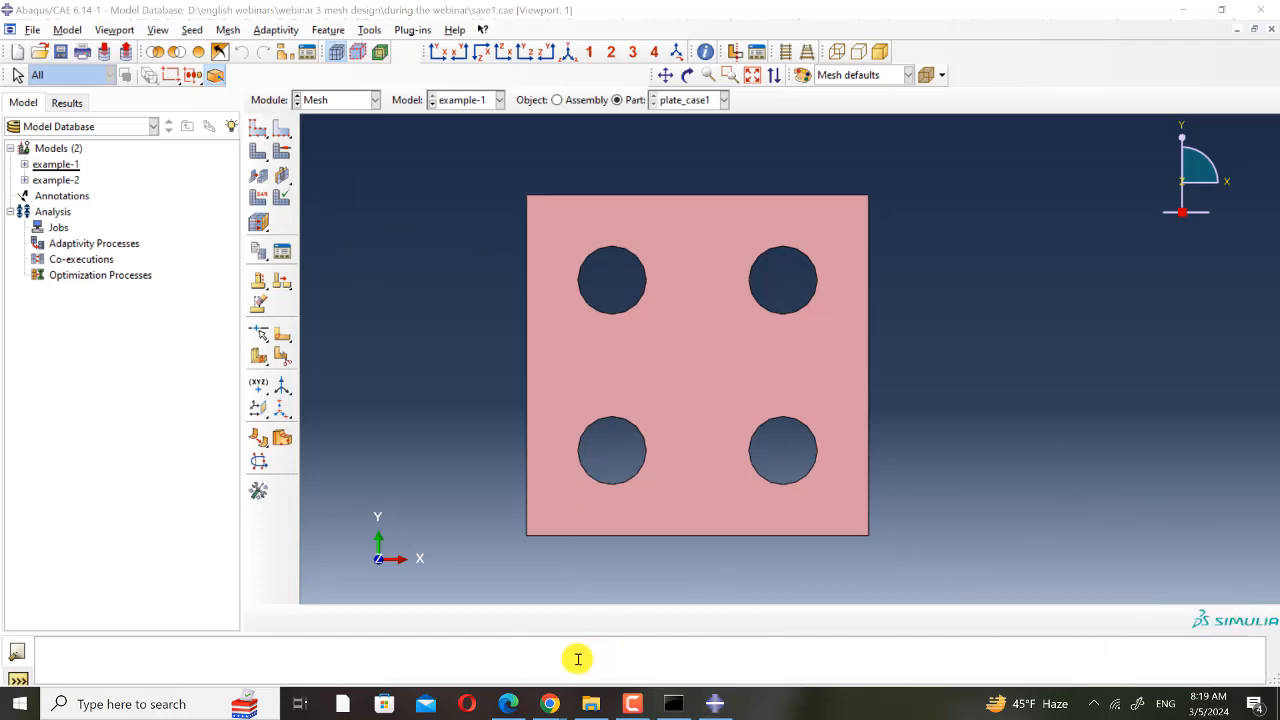
click(549, 704)
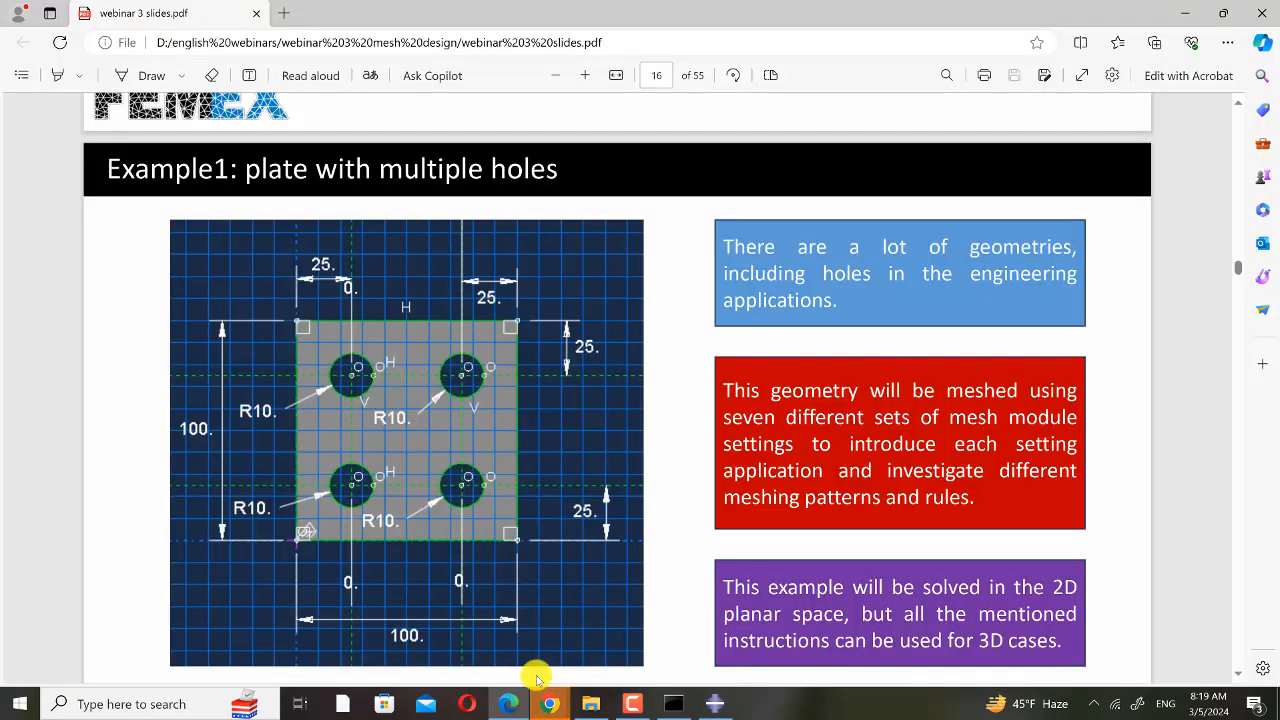
mouse_move(549, 704)
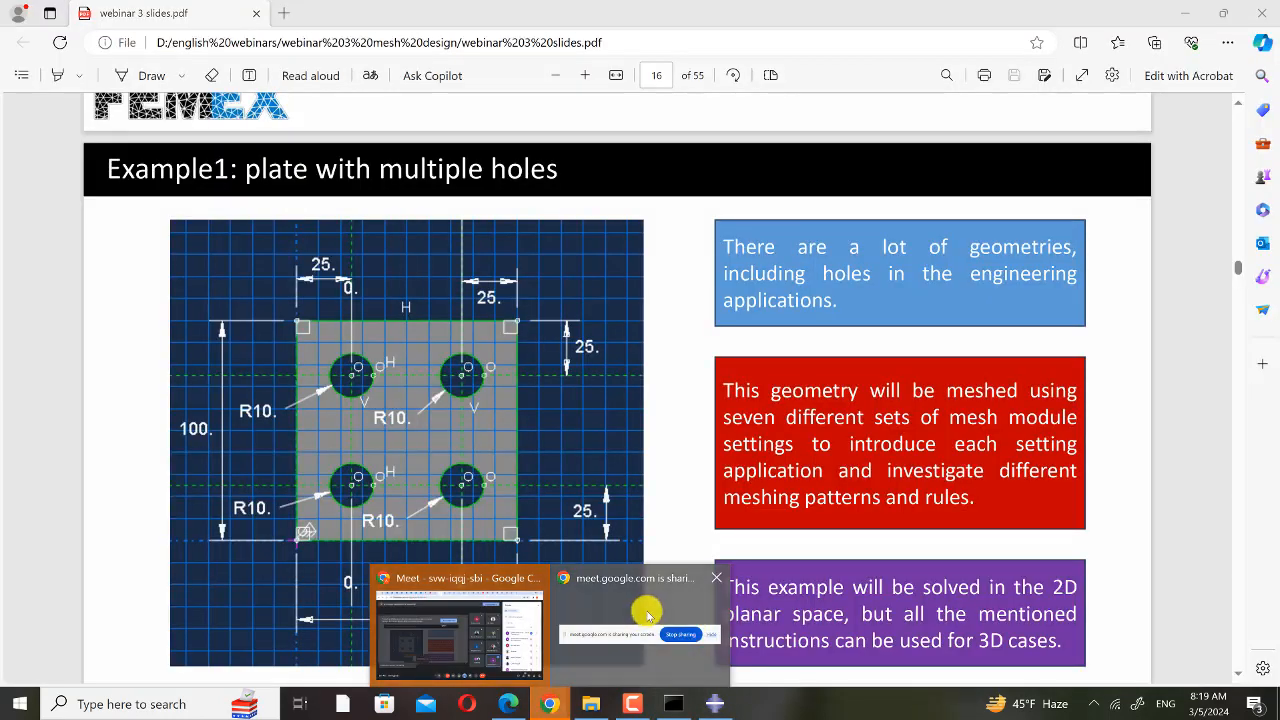
click(660, 620)
click(789, 658)
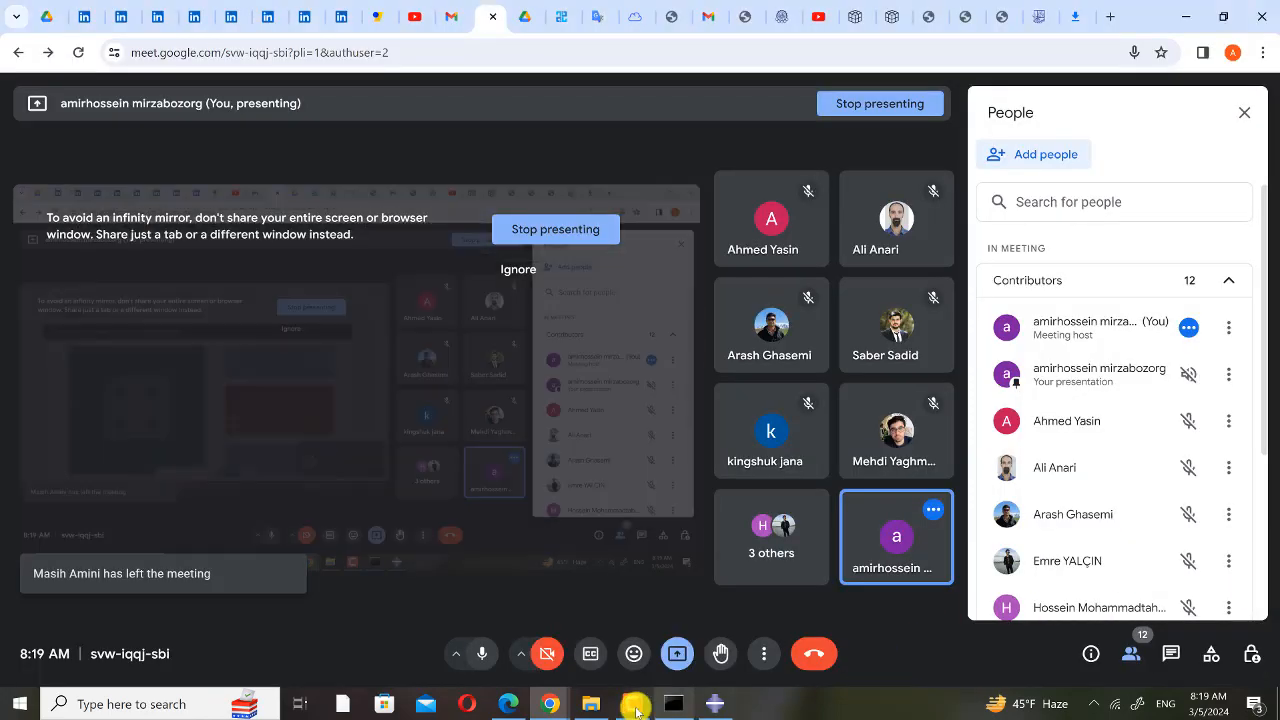
click(714, 704)
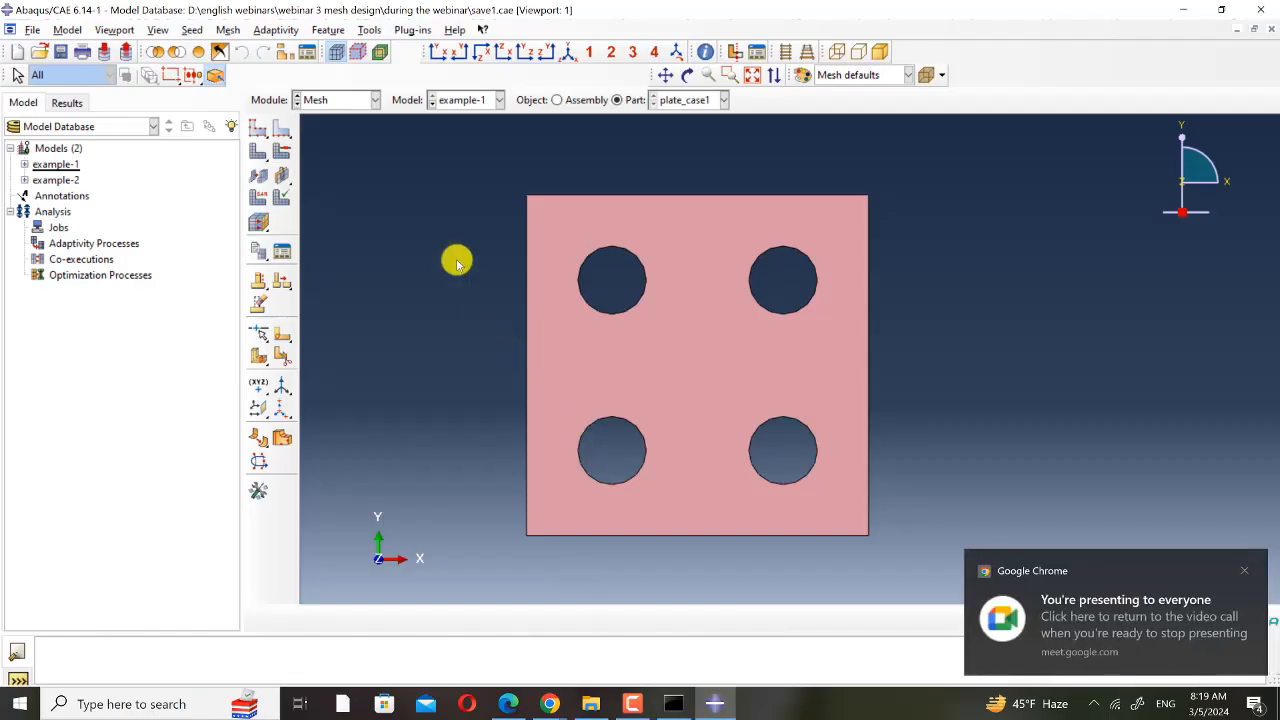
- Look up Example 1's first set of settings in the Edge slides, and assign global seeds of size 5 to plate_case1 in Abaqus/CAE
click(510, 709)
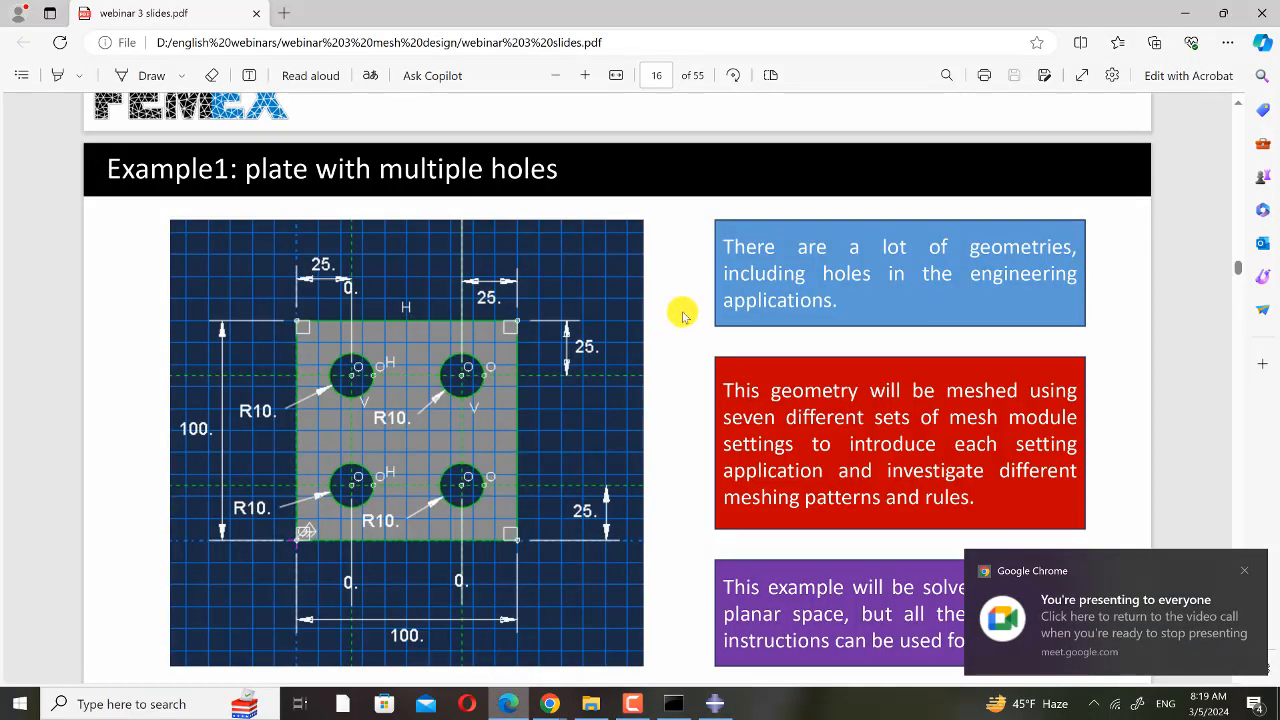
scroll(760, 314, down, 5)
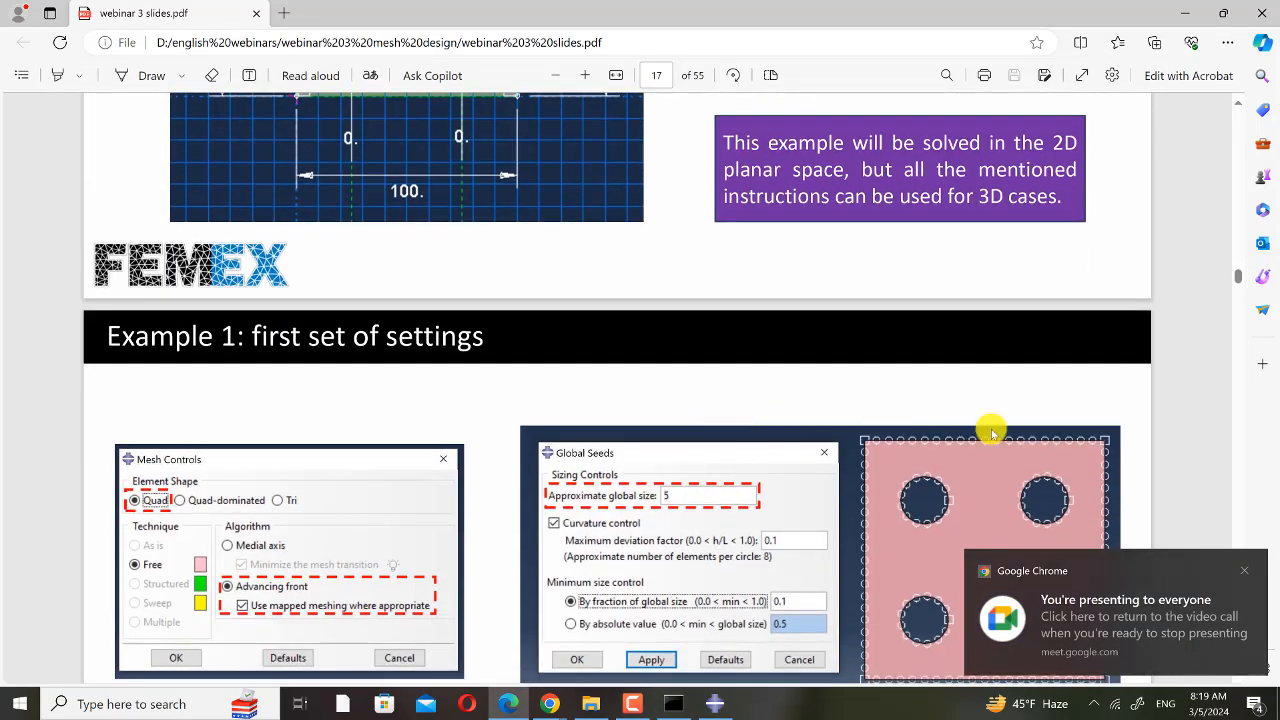
scroll(988, 428, down, 3)
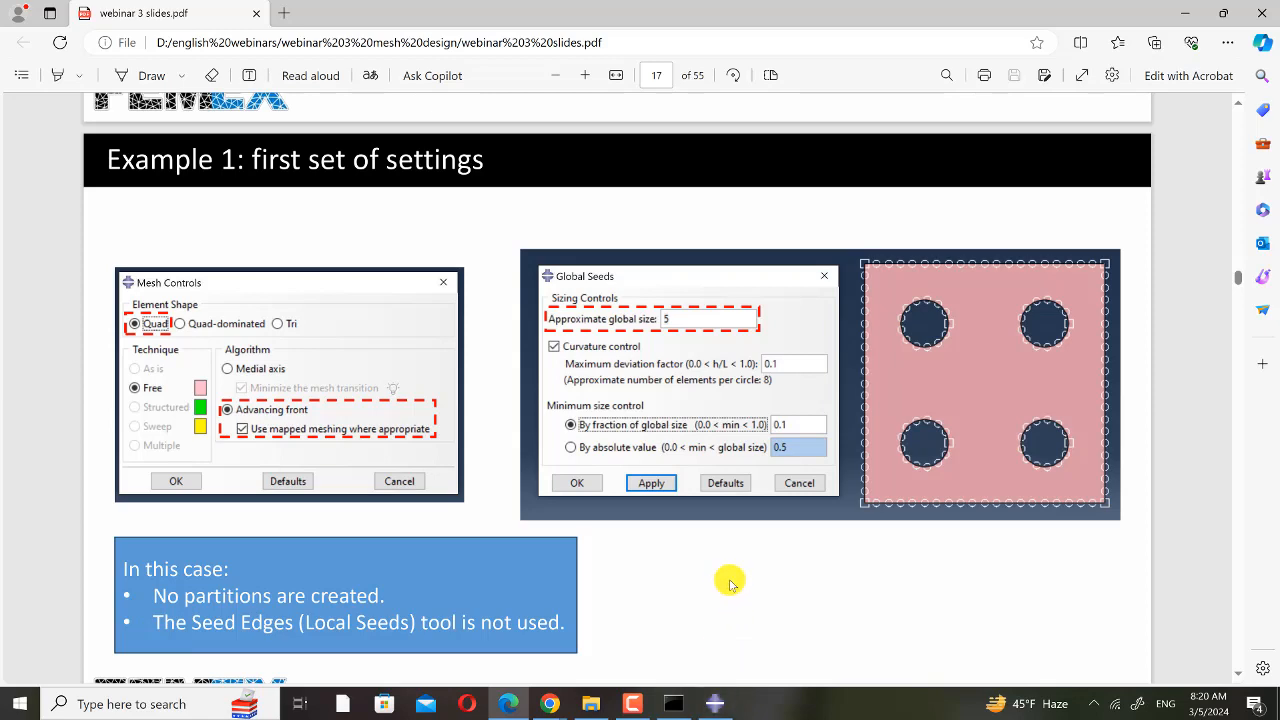
click(714, 700)
click(256, 126)
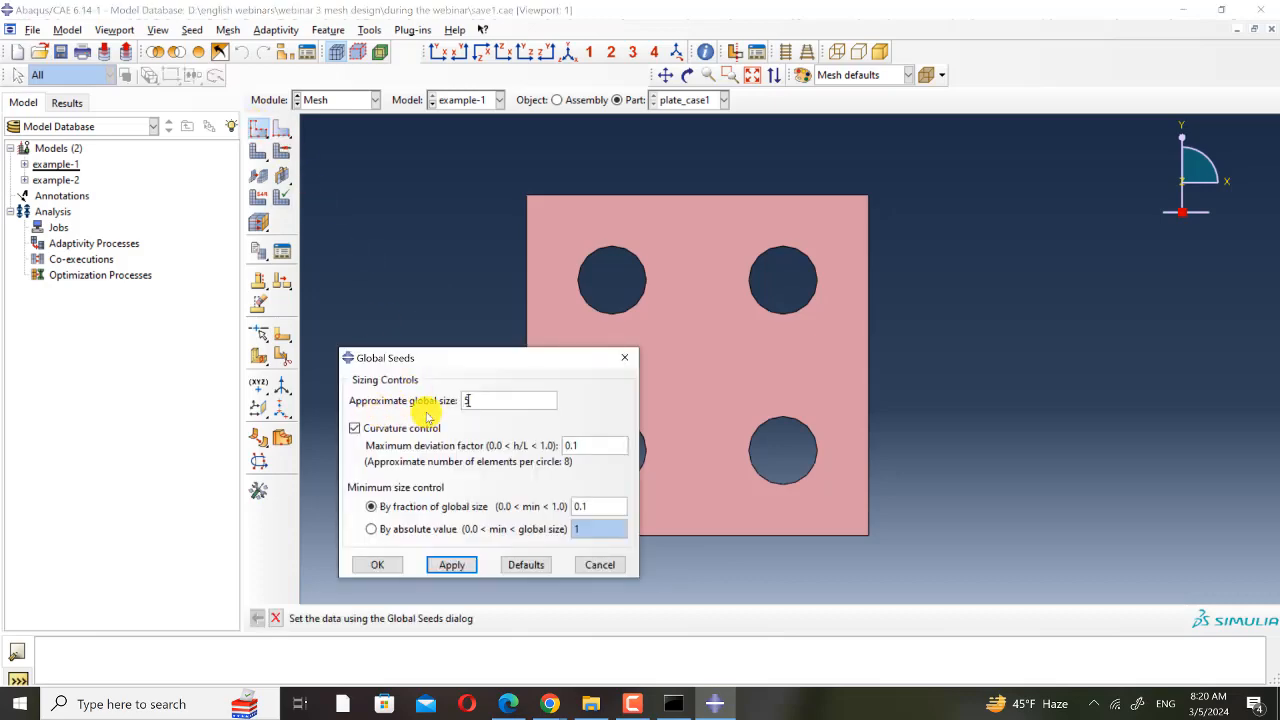
click(508, 704)
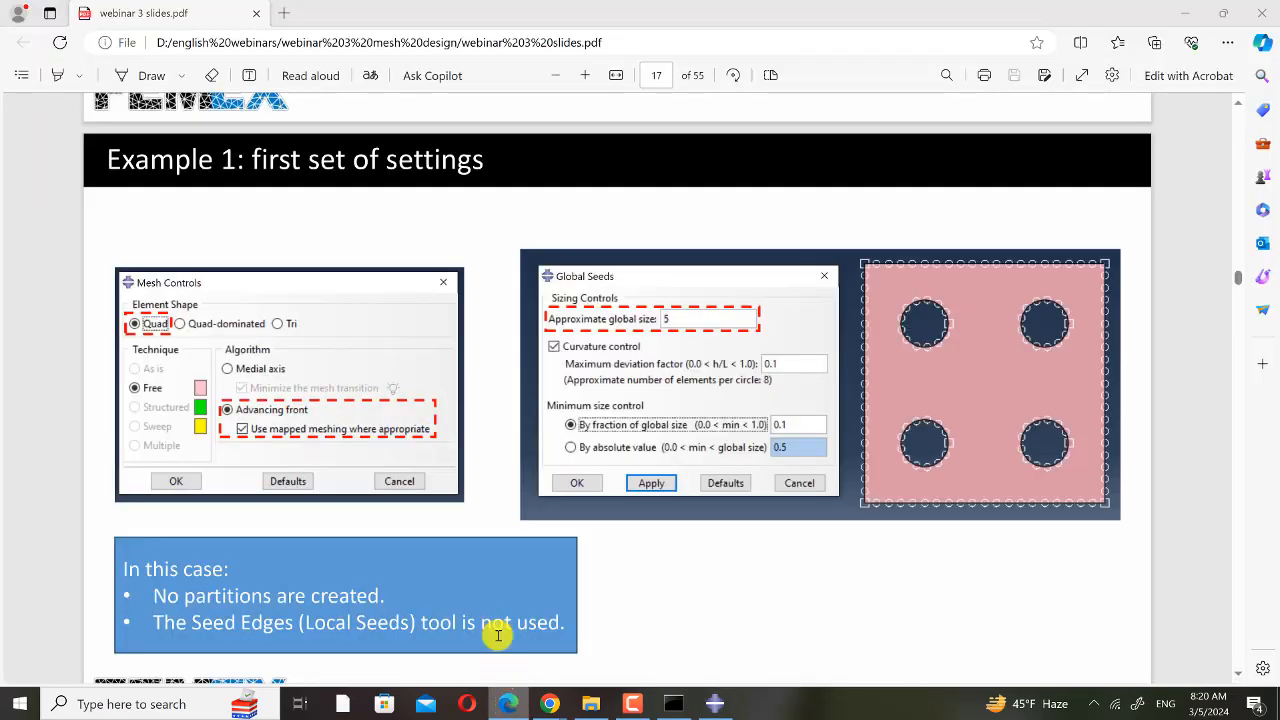
key(alt+Tab)
click(453, 565)
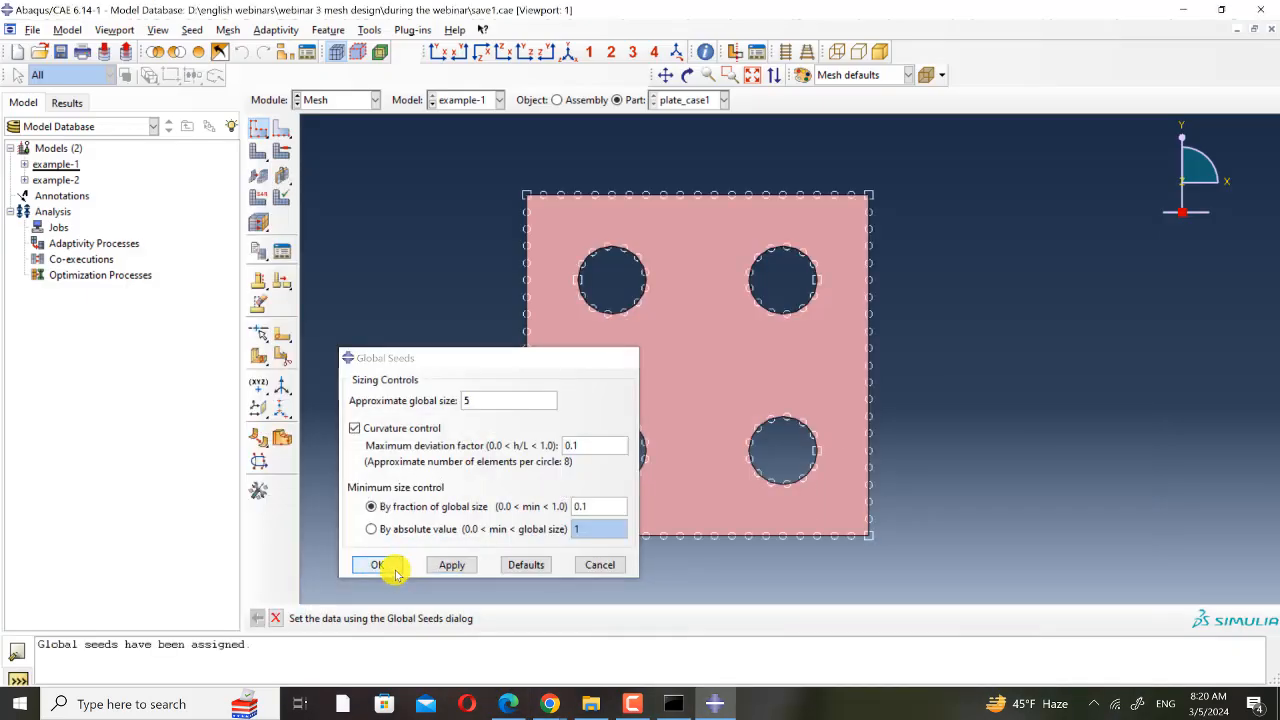
click(395, 567)
- Set the plate's mesh controls to Quad elements with the Advancing front algorithm, checking them against the Edge slides, and mesh the part
click(513, 704)
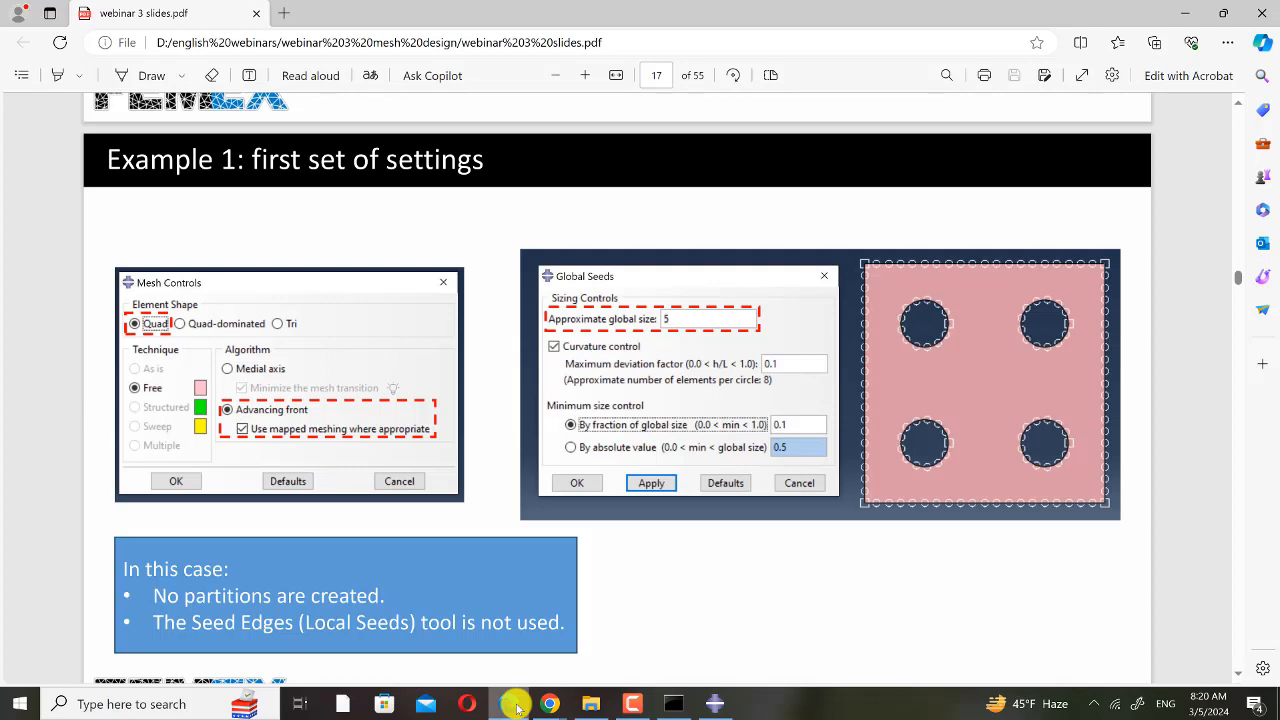
click(514, 704)
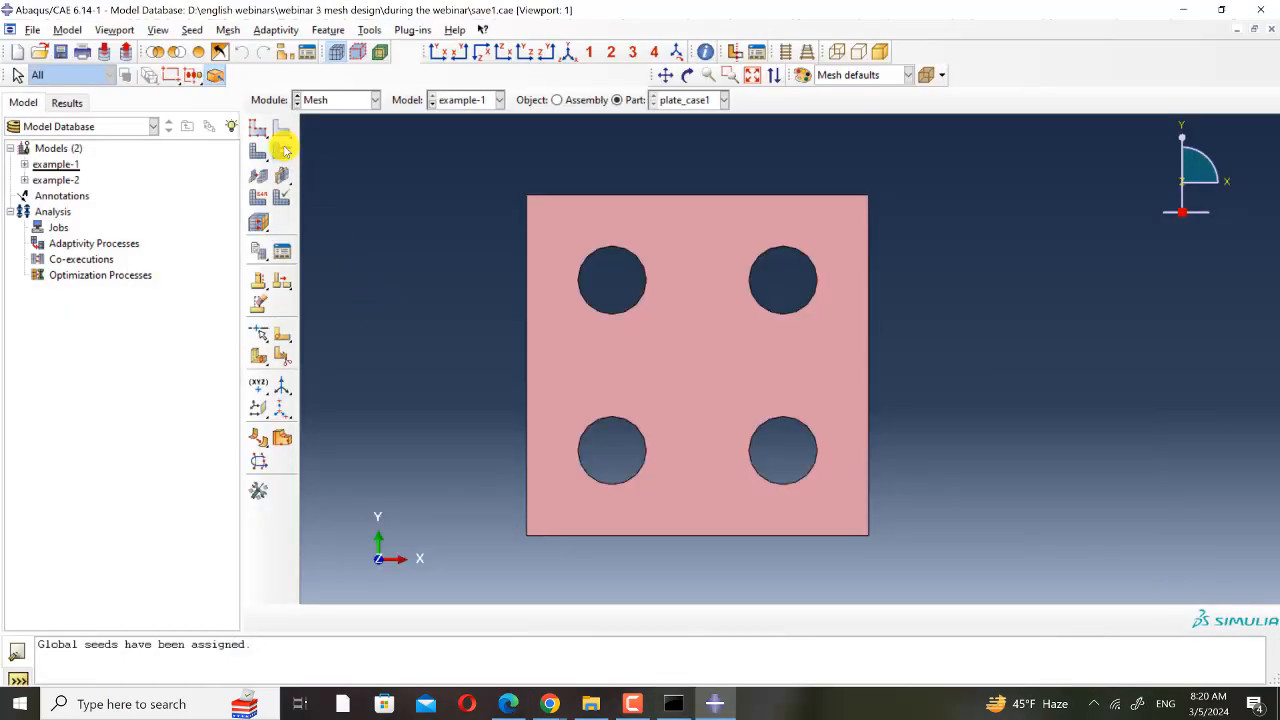
click(282, 150)
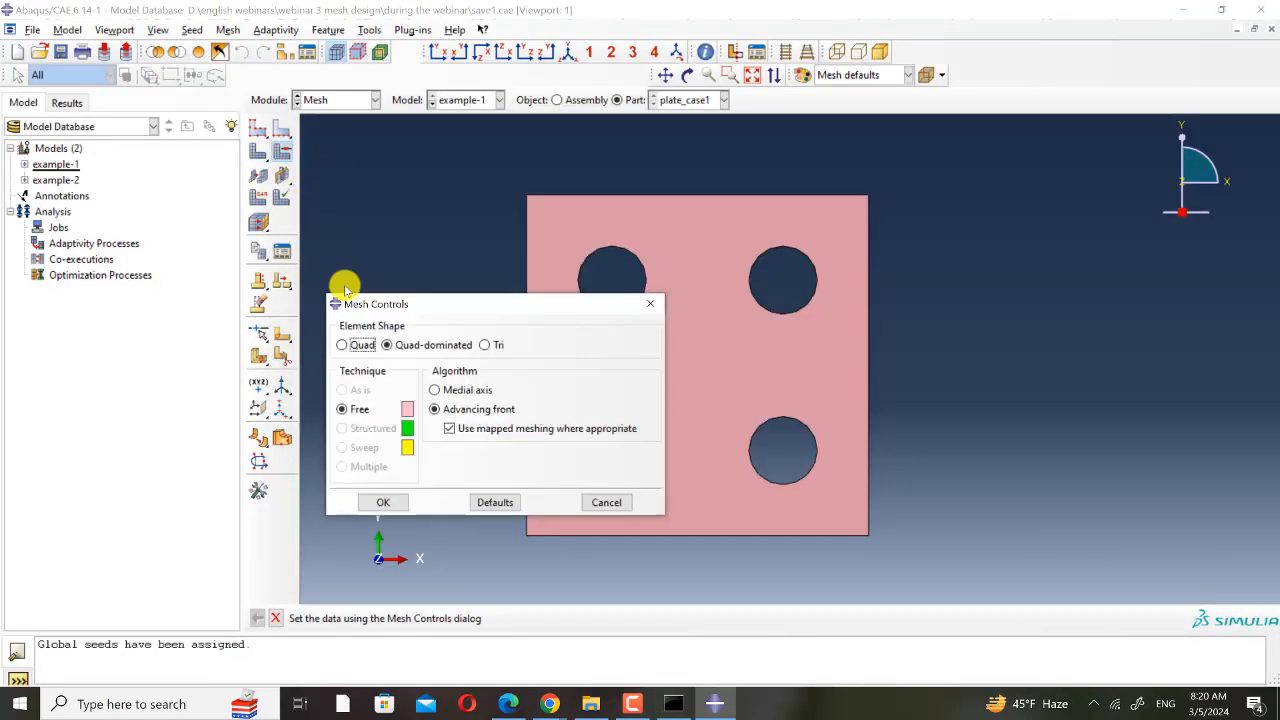
click(342, 344)
click(509, 704)
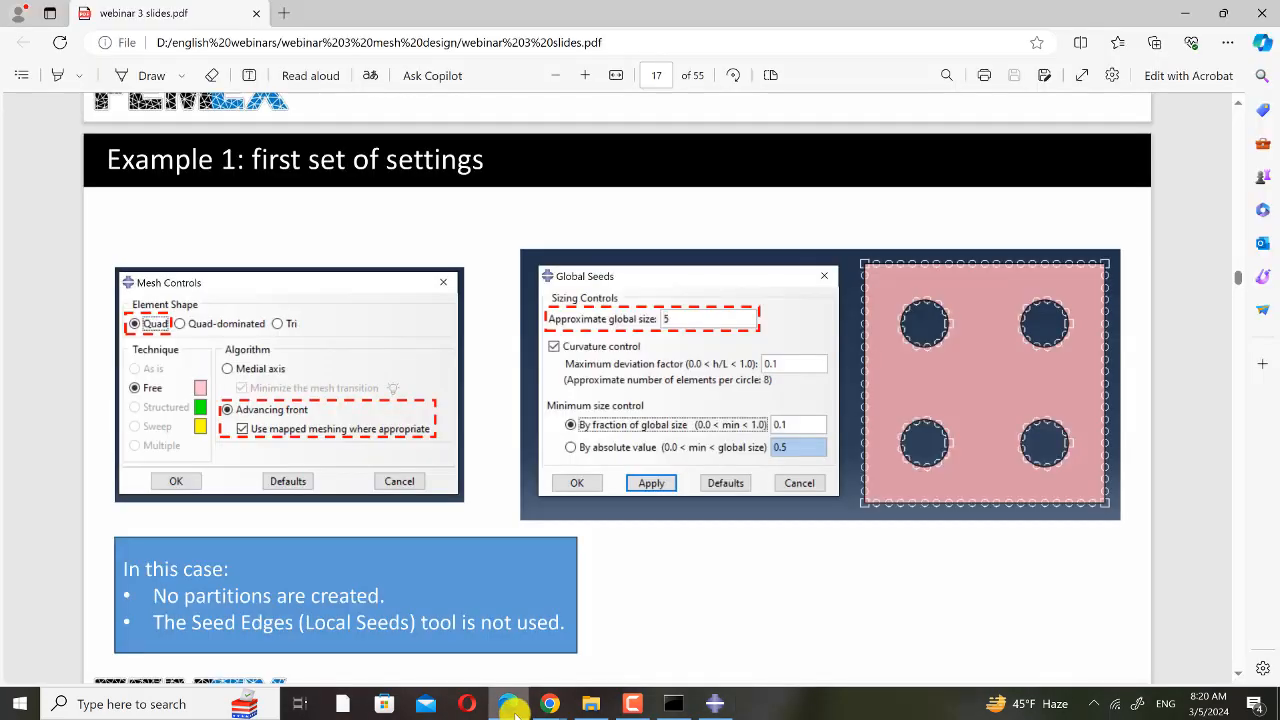
click(512, 704)
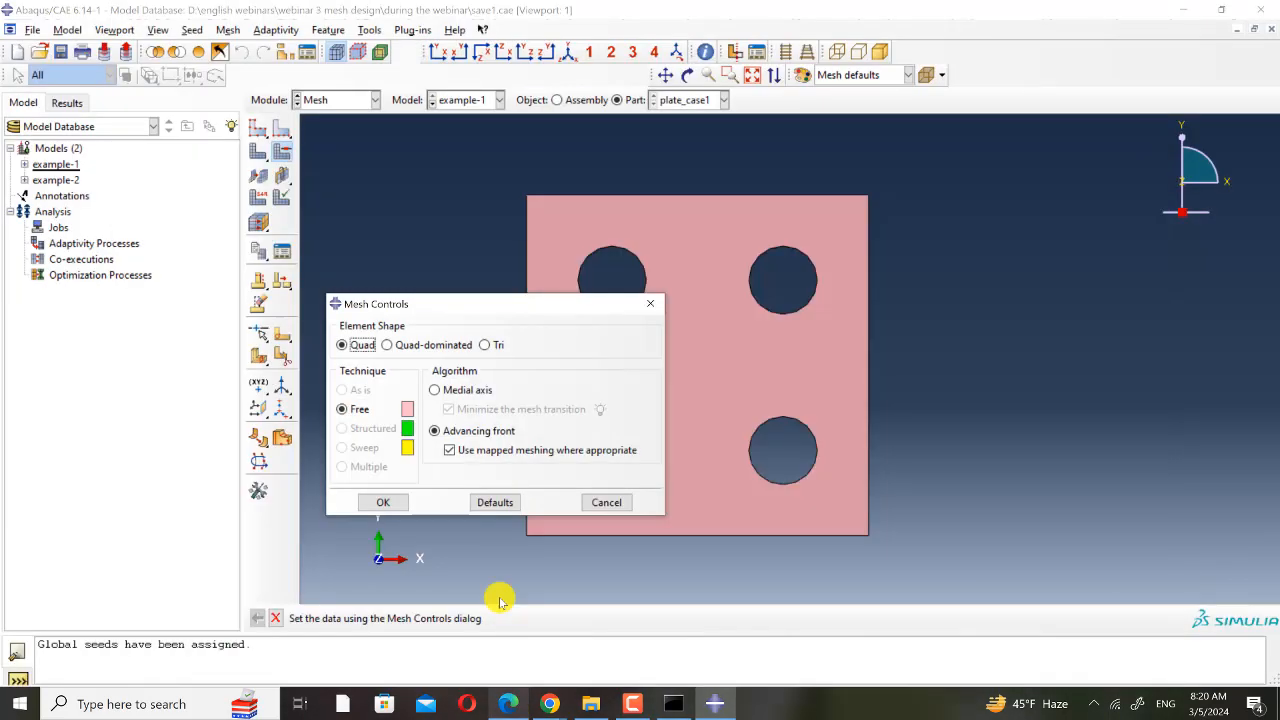
click(511, 705)
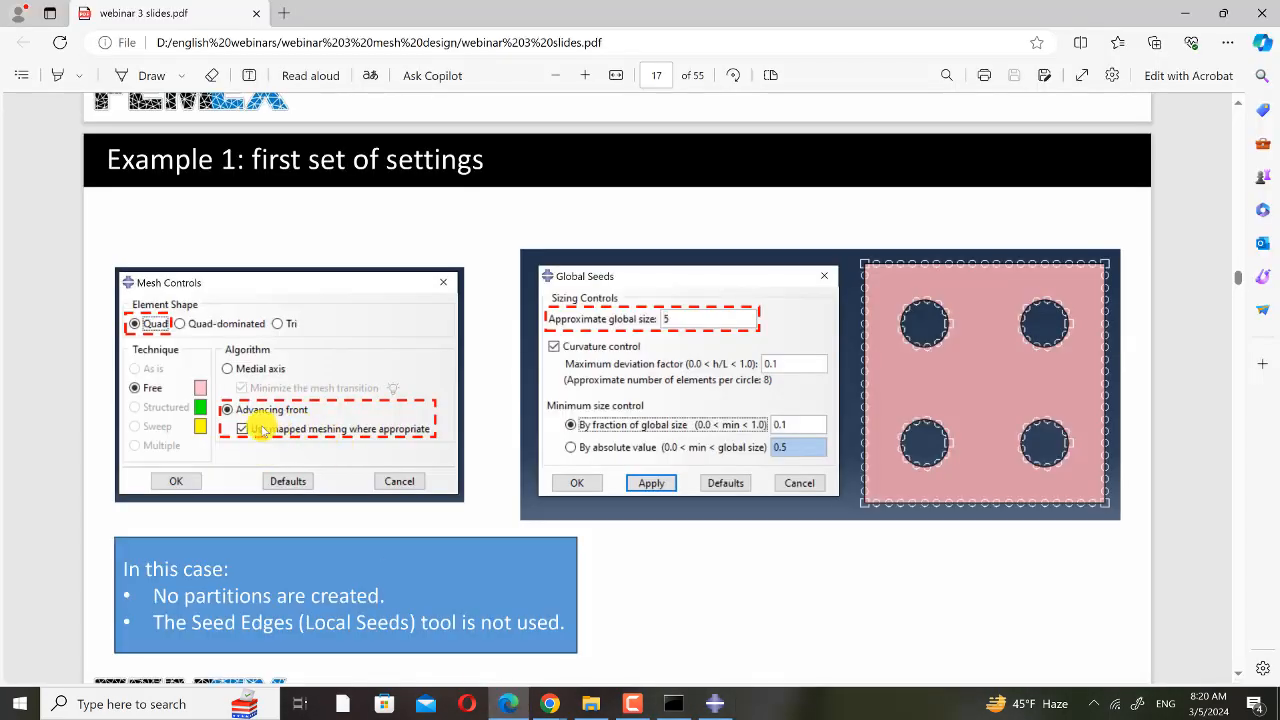
click(714, 702)
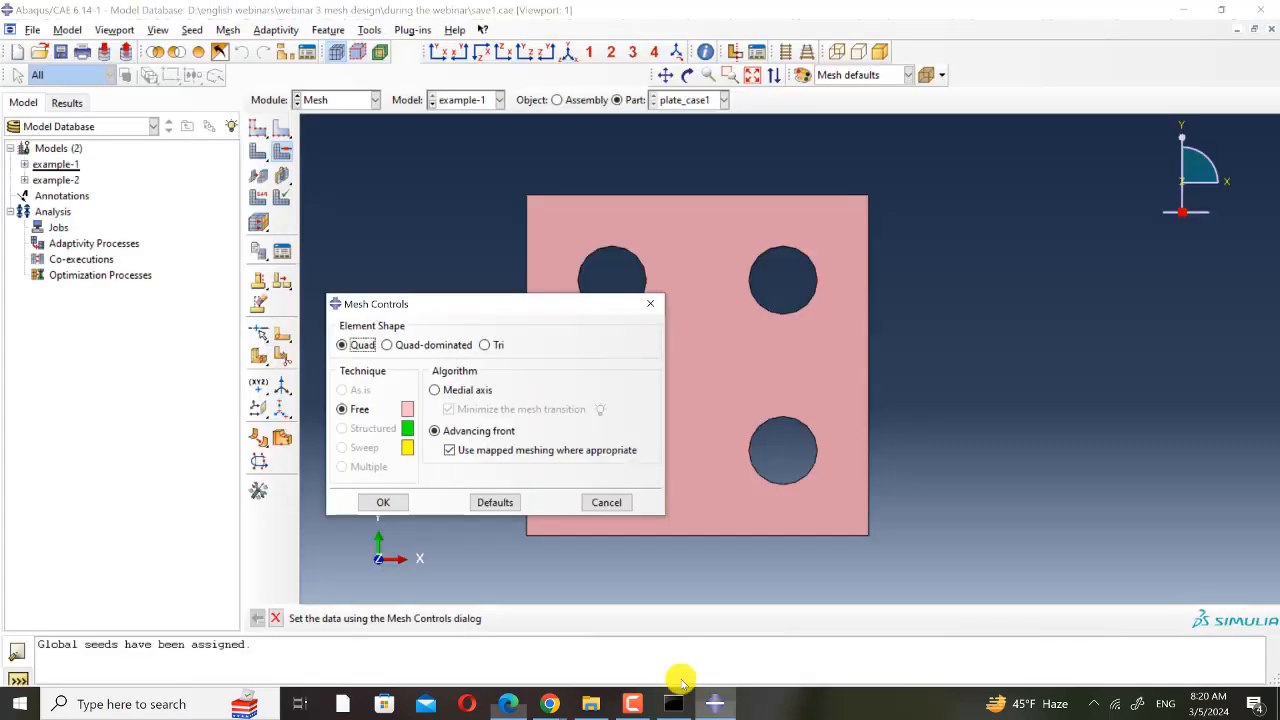
click(386, 503)
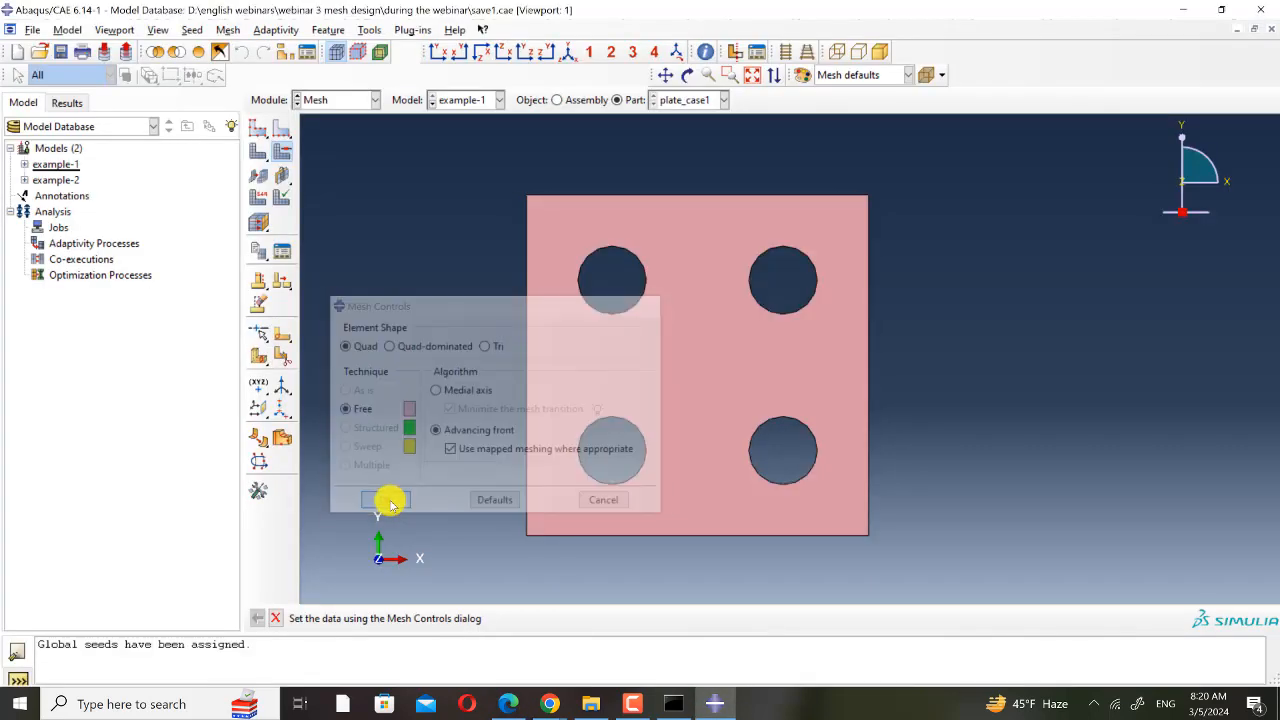
click(260, 151)
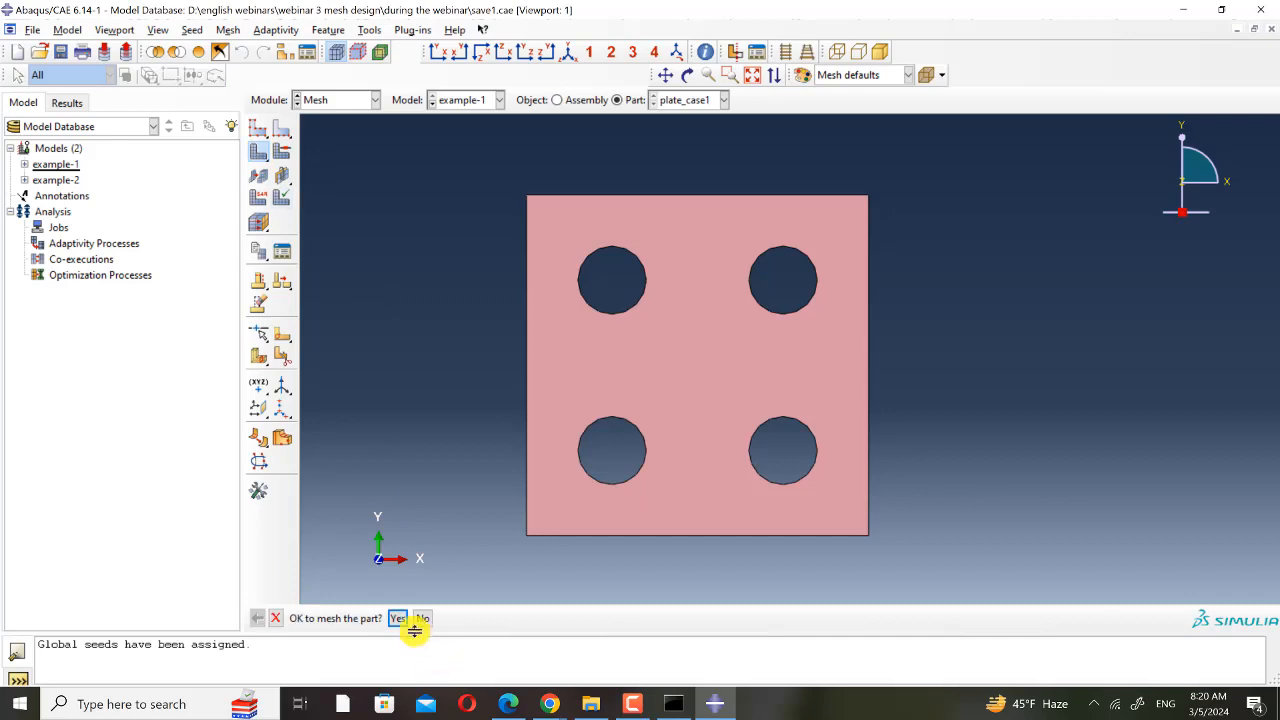
click(420, 615)
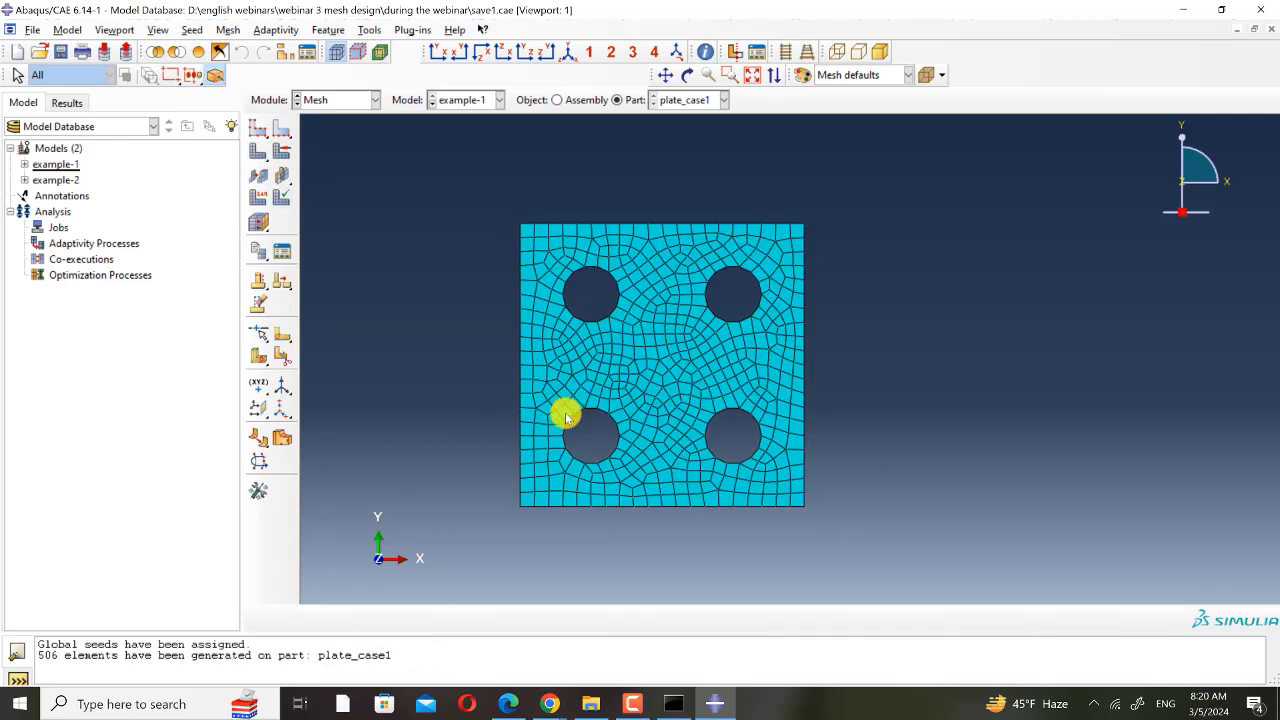
- Switch to the slides in Edge and review the first set's mesh pattern and Example 1's second set of settings
click(509, 704)
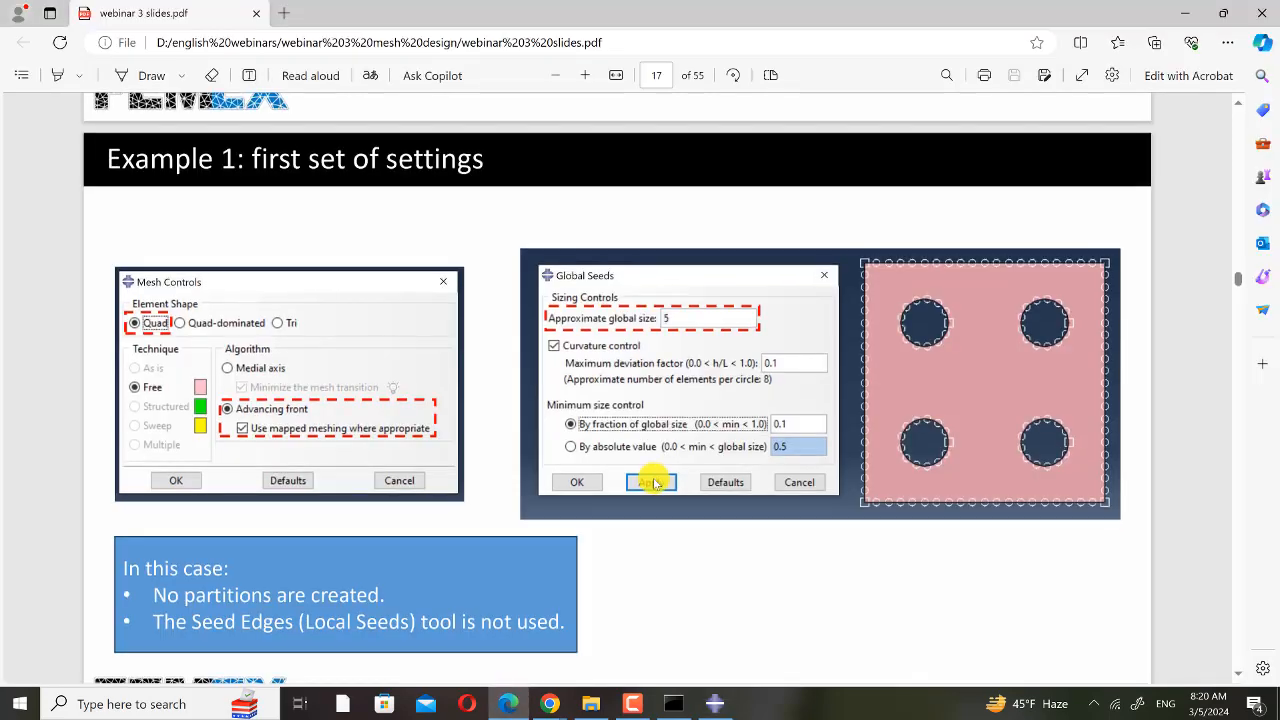
scroll(653, 480, down, 5)
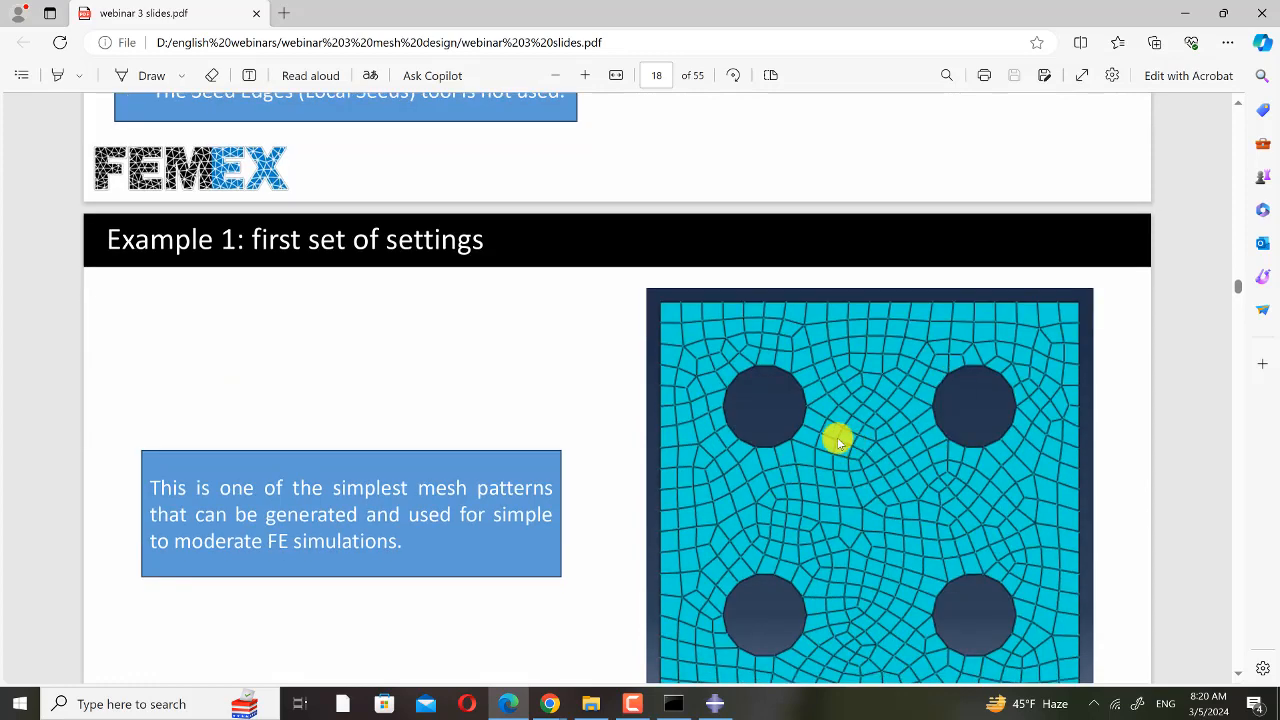
scroll(834, 434, down, 1)
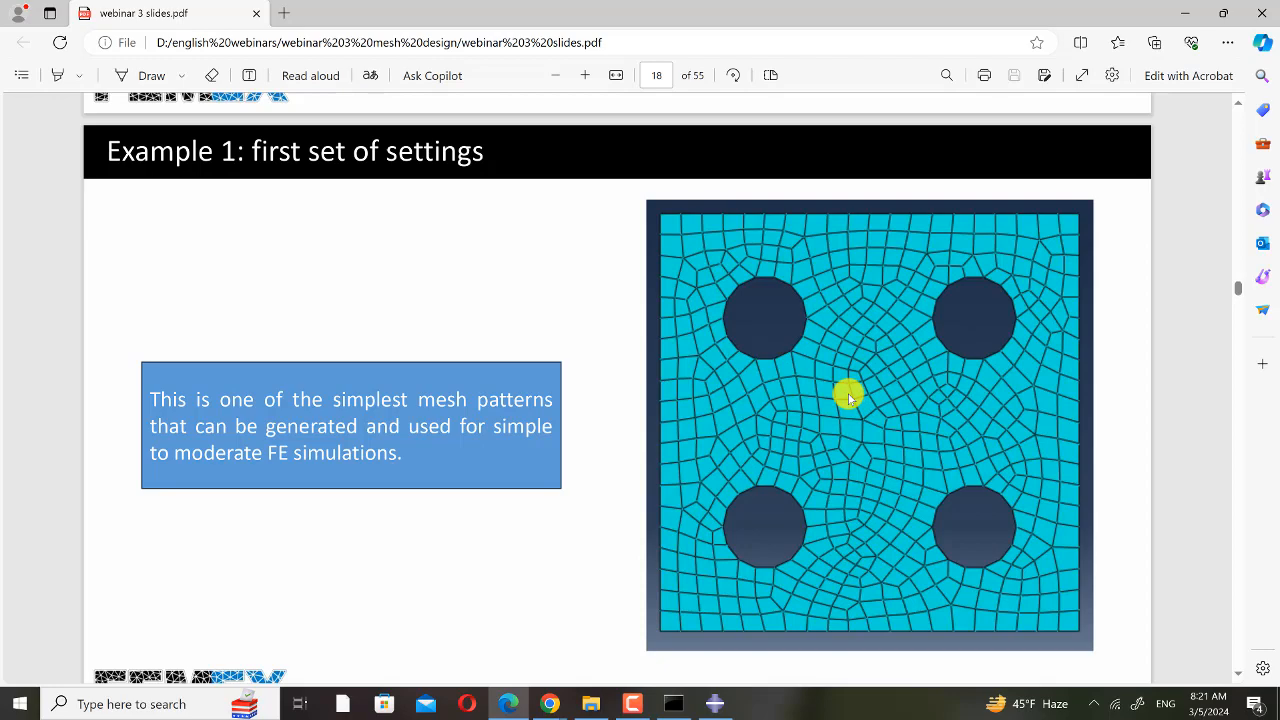
scroll(848, 398, down, 1)
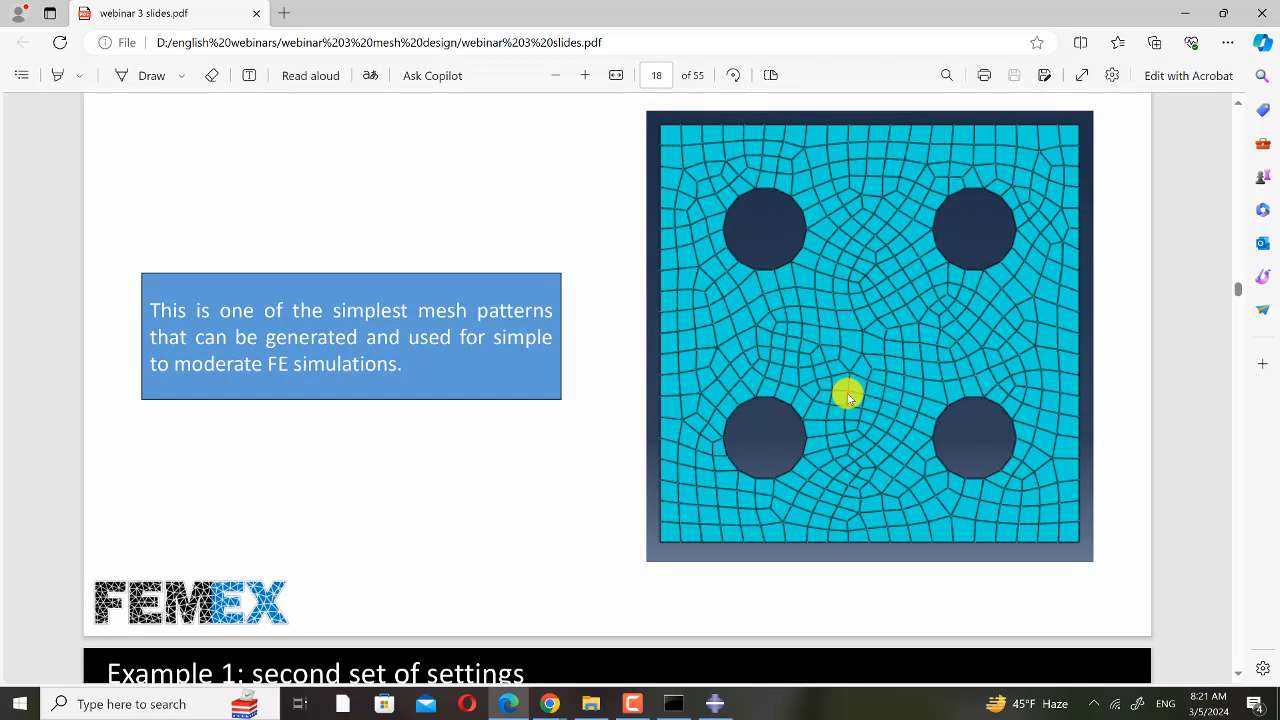
scroll(848, 398, down, 6)
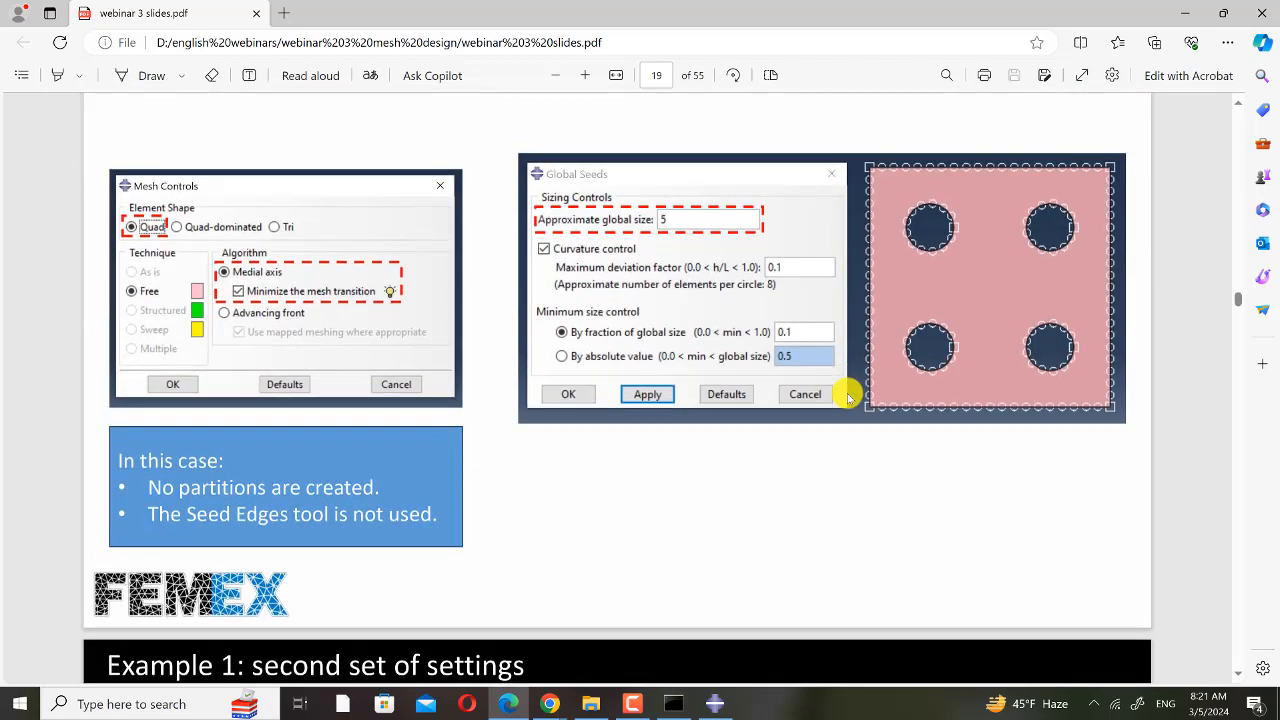
scroll(847, 393, down, 7)
scroll(847, 393, up, 1)
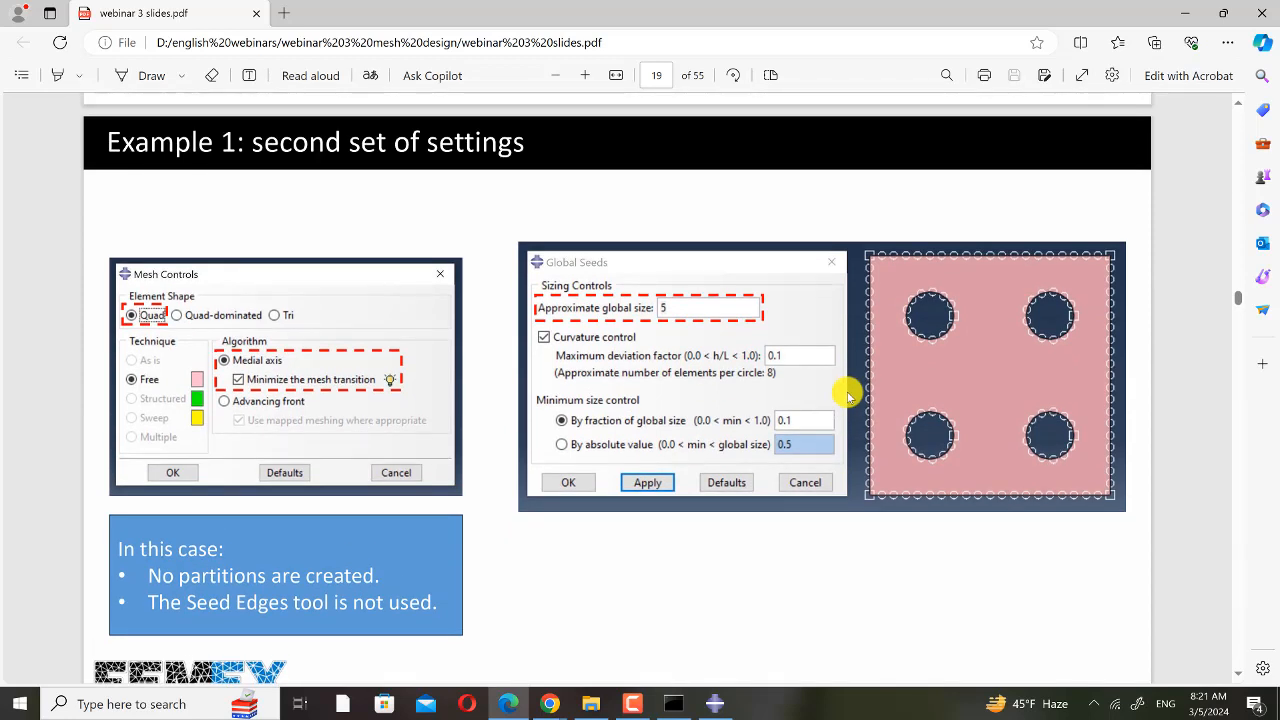